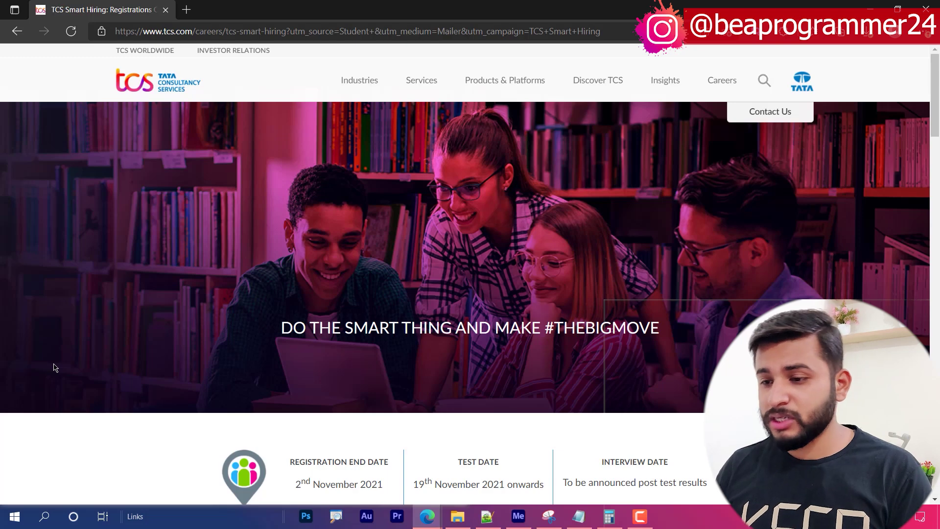
# - Mark up the key dates: the 2 November 2021 registration deadline and 19 November test date
pyautogui.scroll(-3, 116, 280)
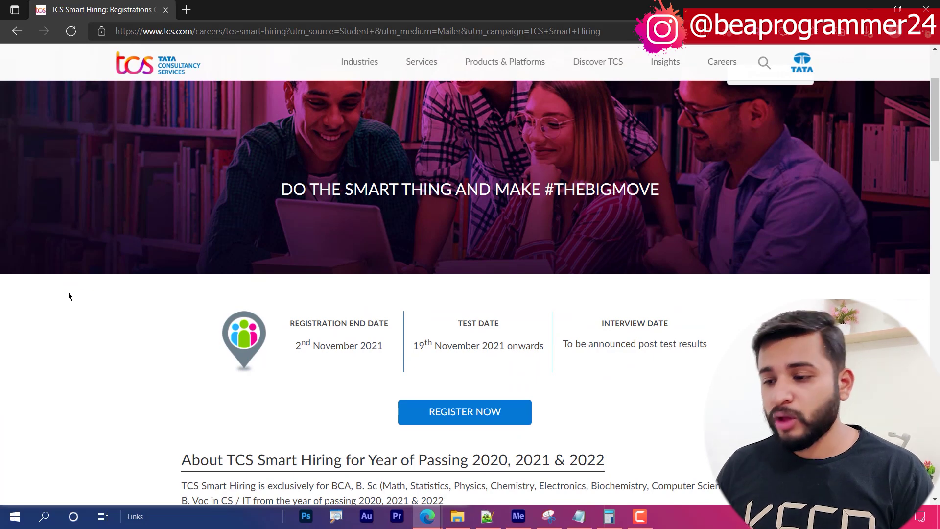
pyautogui.scroll(-4, 69, 292)
pyautogui.scroll(3, 68, 293)
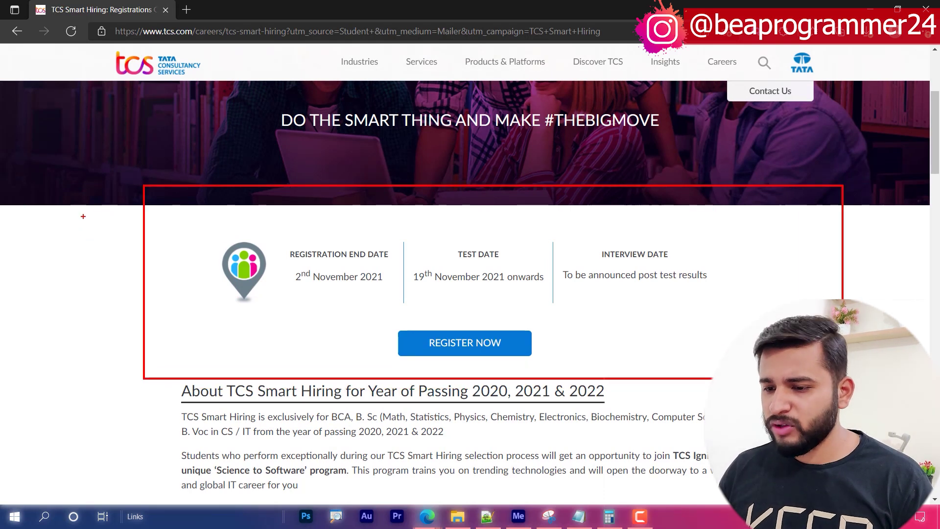
pyautogui.moveTo(93, 190); pyautogui.dragTo(164, 263)
pyautogui.moveTo(126, 251)
pyautogui.mouseDown()
pyautogui.moveTo(143, 251)
pyautogui.moveTo(146, 315)
pyautogui.mouseUp()
pyautogui.moveTo(298, 313); pyautogui.dragTo(391, 309)
pyautogui.moveTo(428, 284); pyautogui.dragTo(540, 265)
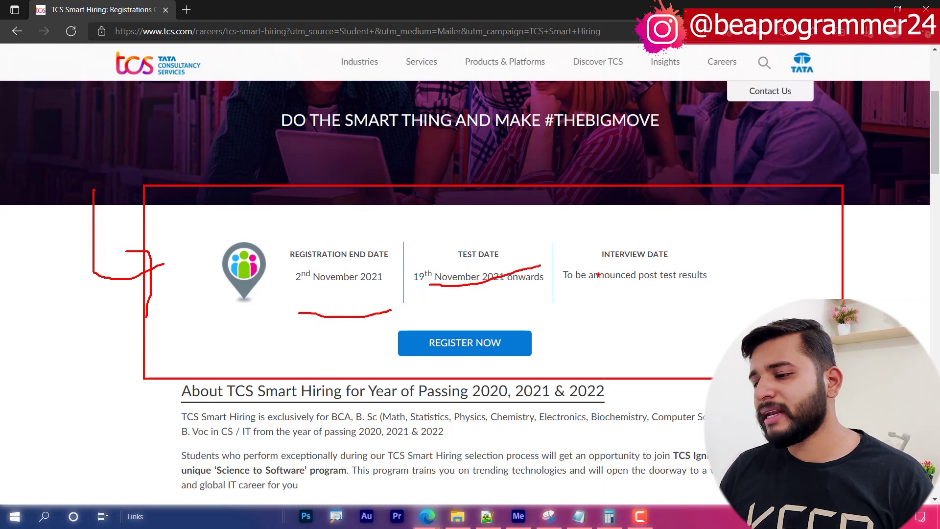
# - Clear the annotations and scroll down to the expanded Test Eligibility section
pyautogui.press('Escape')
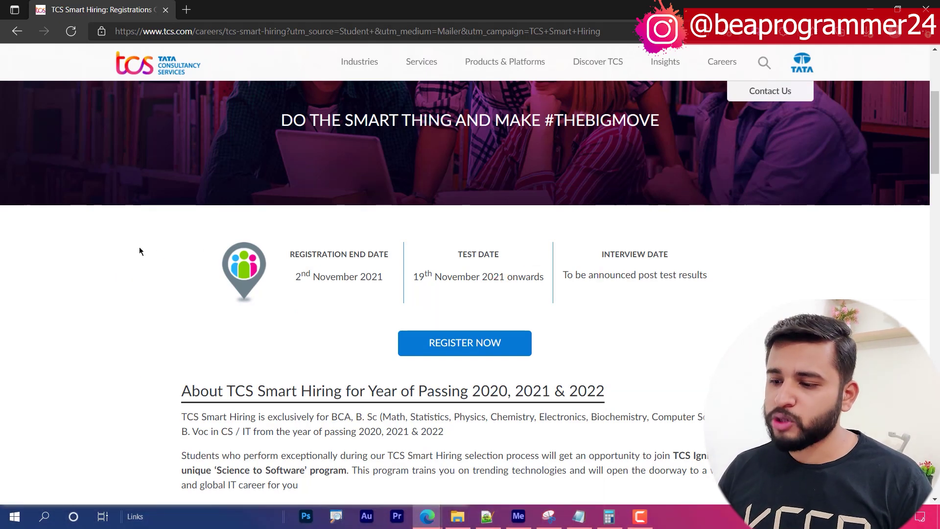
pyautogui.scroll(-4, 139, 250)
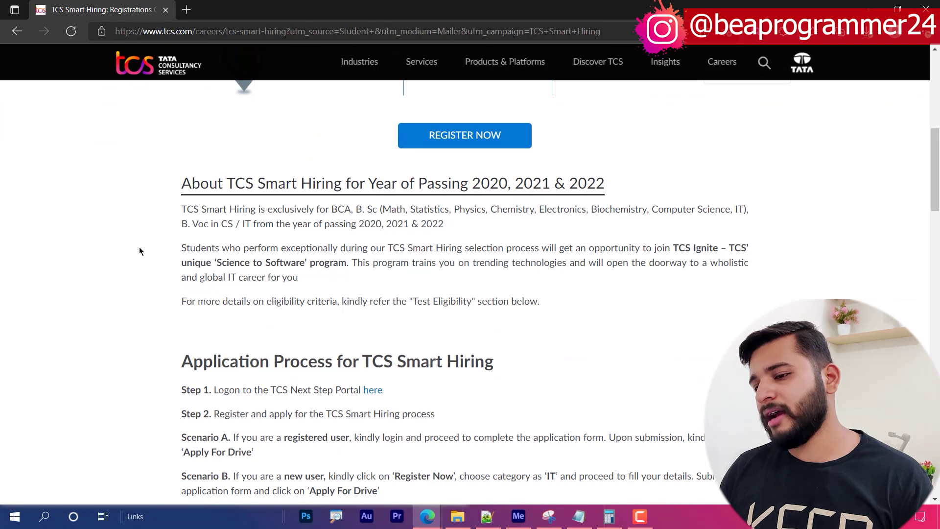
pyautogui.scroll(-15, 140, 251)
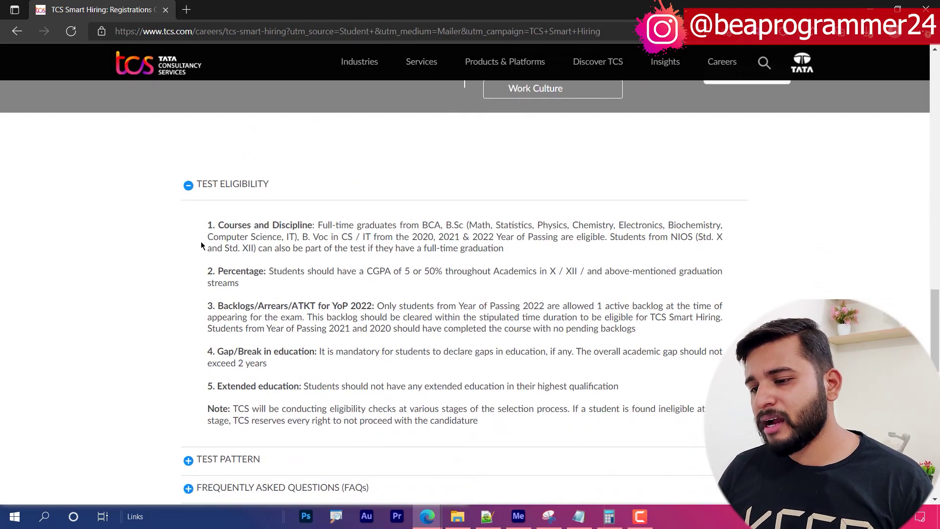
# - Mark up the eligible courses and disciplines, including Chemistry, Electronics, Computer Science and IT
pyautogui.moveTo(176, 195)
pyautogui.mouseDown()
pyautogui.moveTo(599, 328)
pyautogui.moveTo(818, 444)
pyautogui.mouseUp()
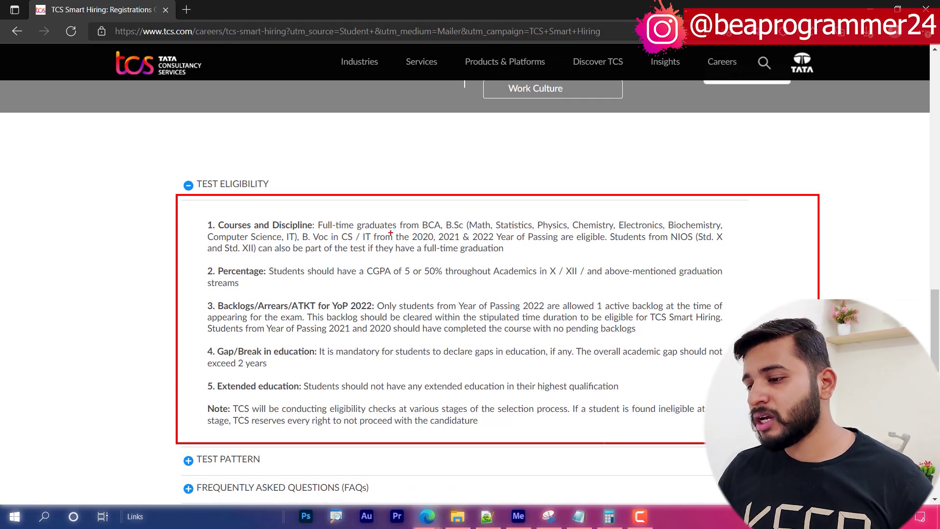
pyautogui.moveTo(481, 211)
pyautogui.mouseDown()
pyautogui.moveTo(525, 196)
pyautogui.moveTo(582, 198)
pyautogui.moveTo(594, 211)
pyautogui.moveTo(614, 206)
pyautogui.mouseUp()
pyautogui.moveTo(626, 216); pyautogui.dragTo(704, 189)
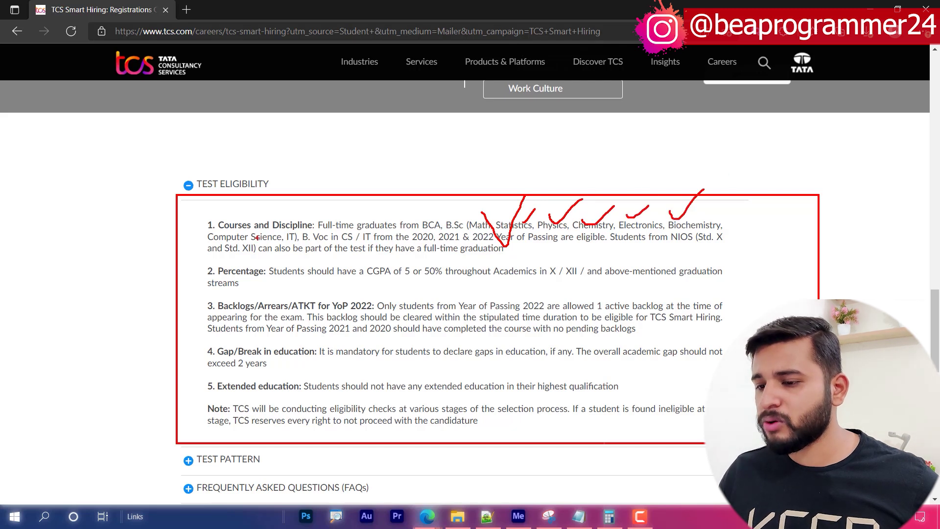
pyautogui.moveTo(184, 243)
pyautogui.mouseDown()
pyautogui.moveTo(204, 246)
pyautogui.moveTo(236, 218)
pyautogui.mouseUp()
pyautogui.moveTo(279, 242); pyautogui.dragTo(301, 238)
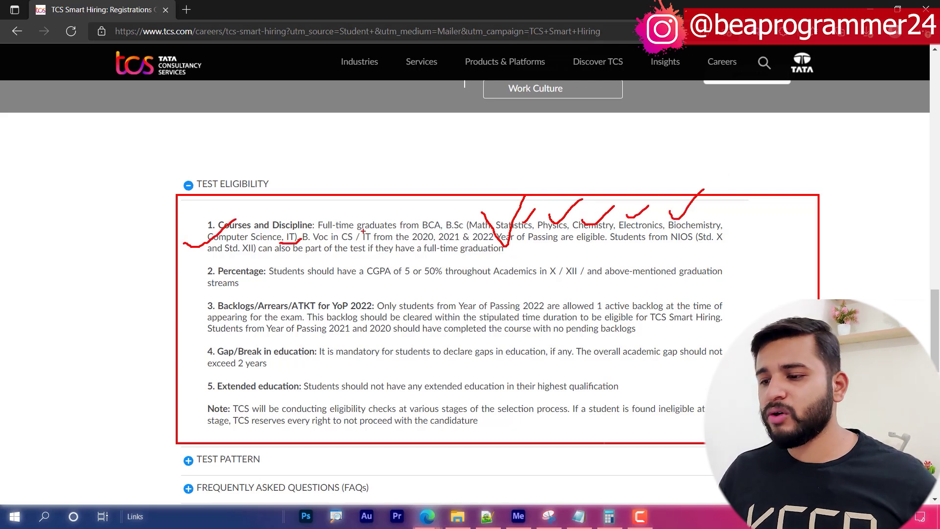
pyautogui.press('Escape')
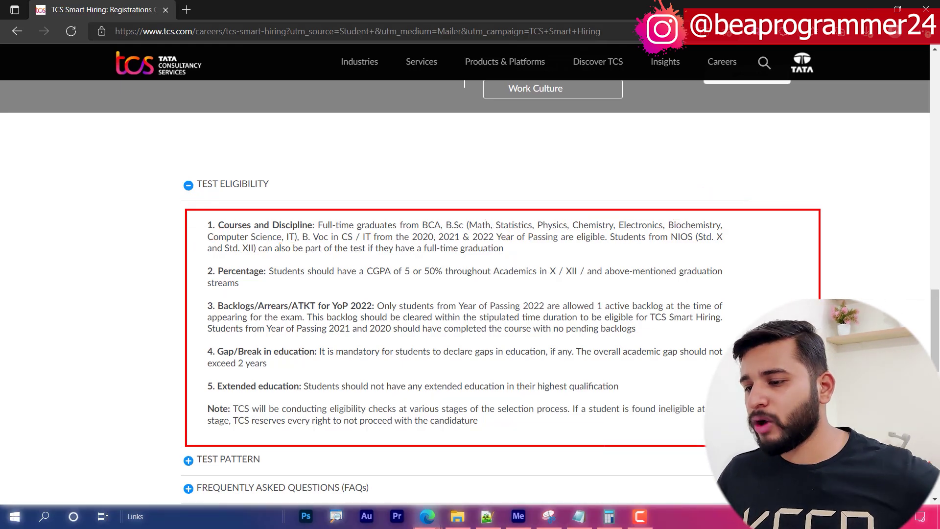
# - Underline CS / IT, tick the percentage requirement, and return to the Application Process section
pyautogui.moveTo(344, 241); pyautogui.dragTo(372, 241)
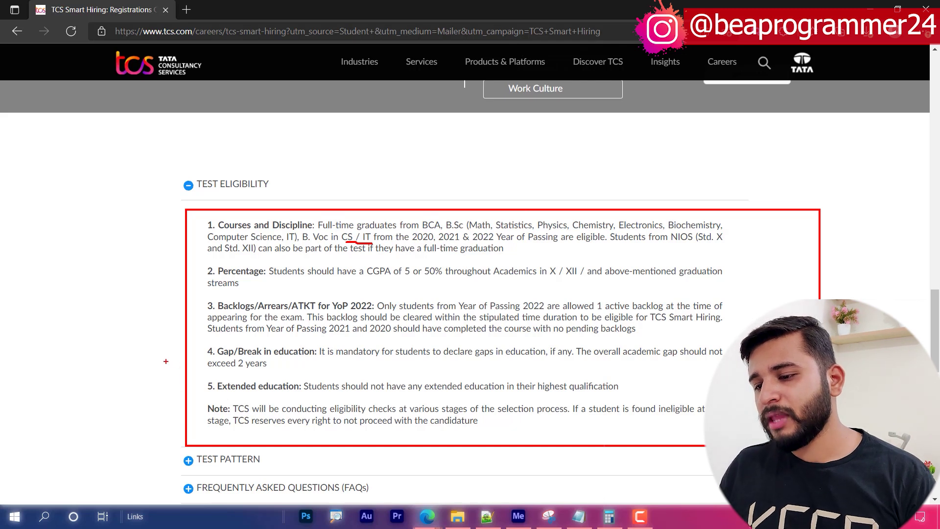
pyautogui.moveTo(182, 316); pyautogui.dragTo(236, 266)
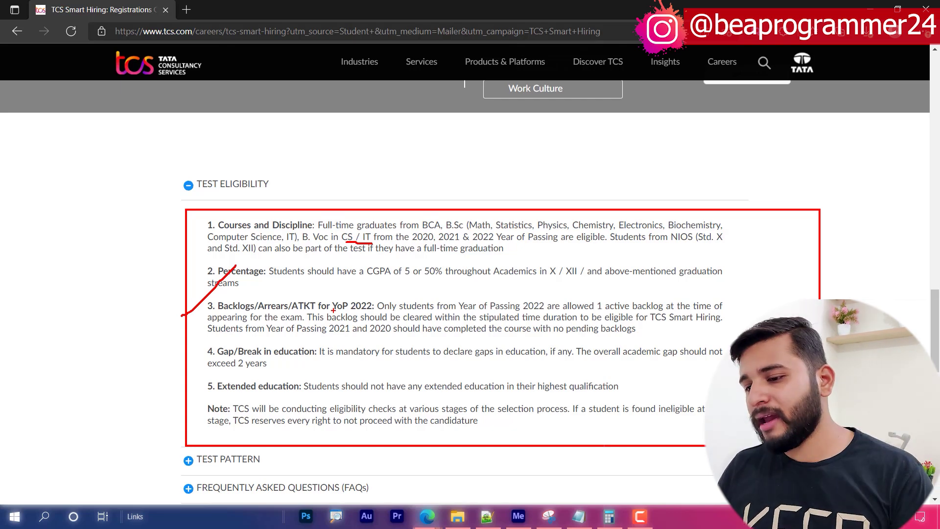
pyautogui.press('Escape')
pyautogui.scroll(-3, 147, 323)
pyautogui.scroll(15, 154, 320)
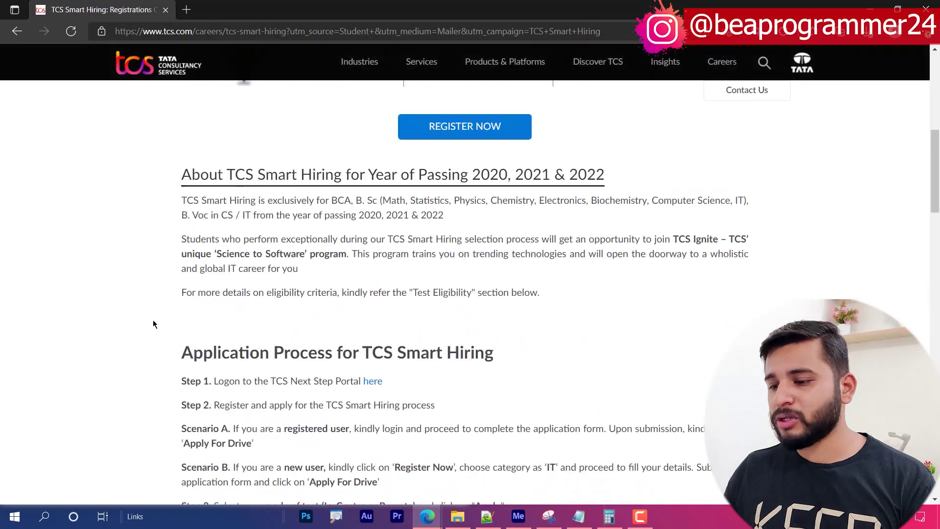
# - Open the NextStep portal from REGISTER NOW and start a new registration
pyautogui.scroll(-5, 152, 319)
pyautogui.scroll(1, 154, 320)
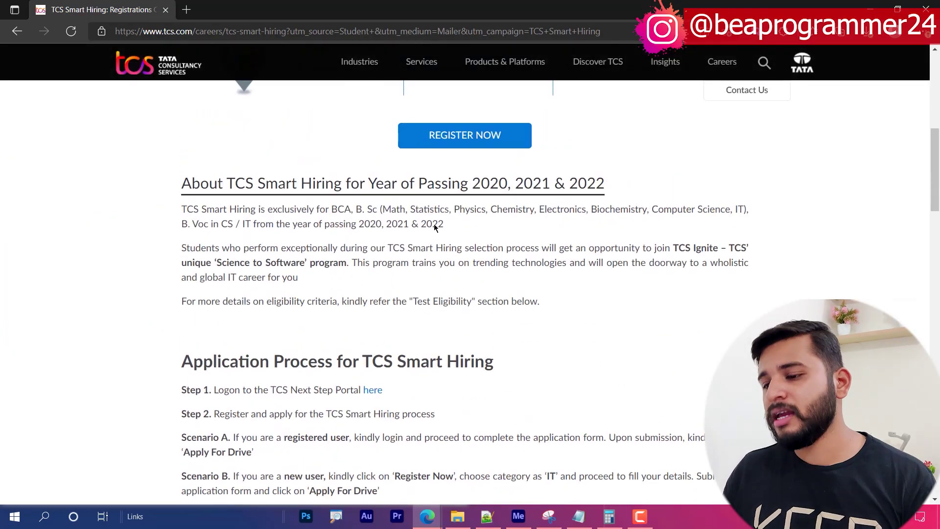
pyautogui.click(455, 141)
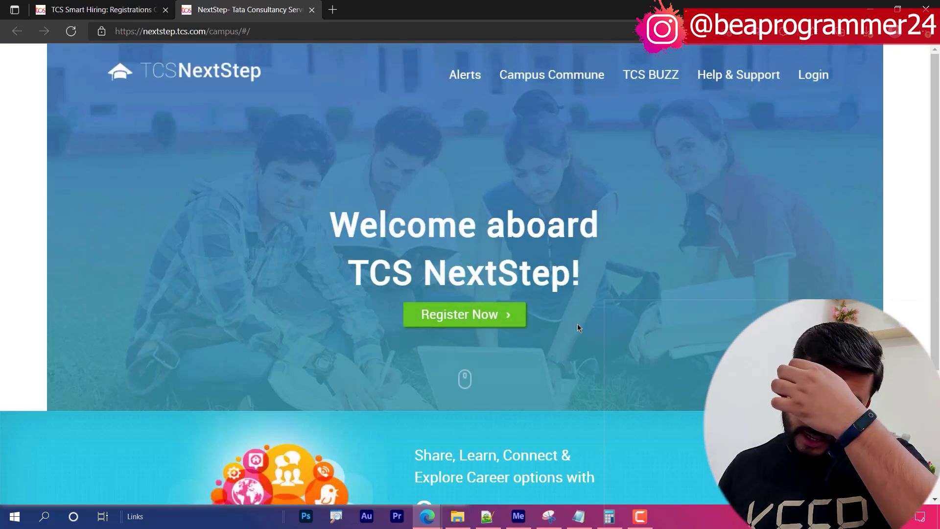
pyautogui.click(489, 314)
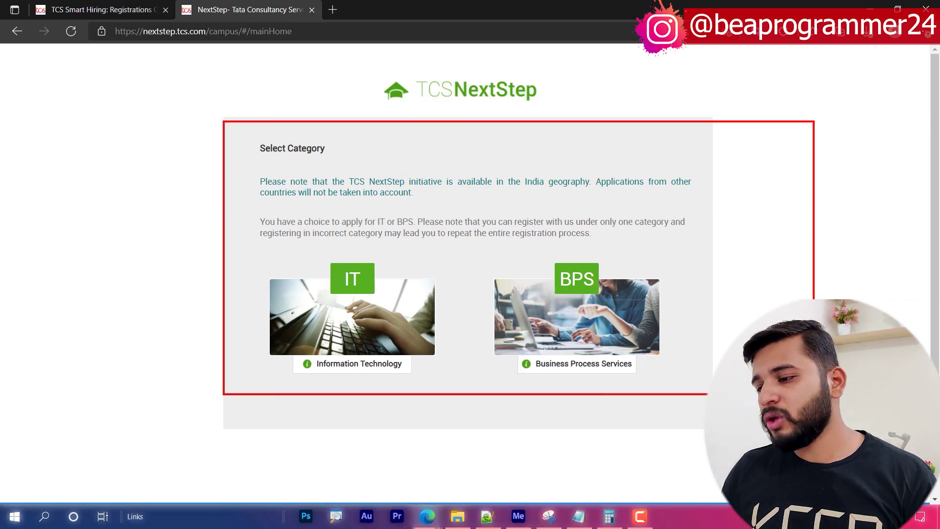
# - Choose the IT registration category and set the title to Mr
pyautogui.click(348, 283)
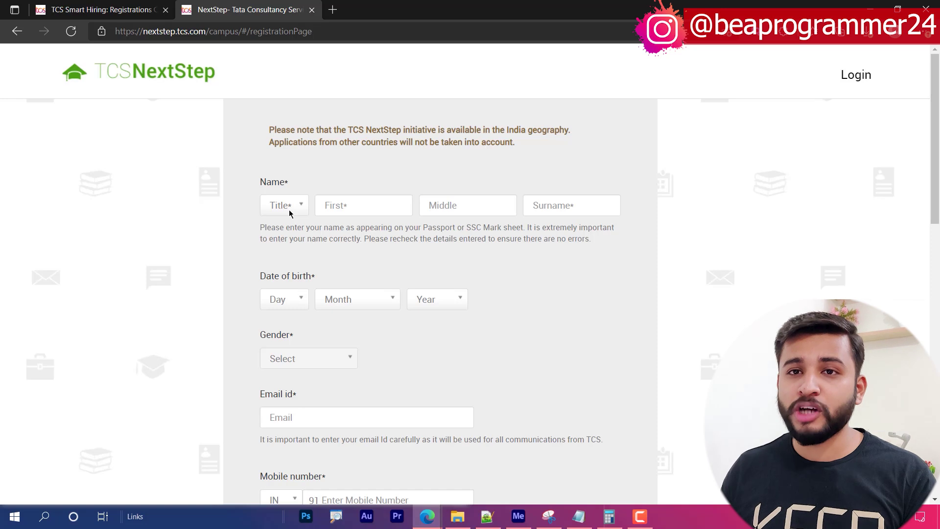
pyautogui.click(289, 214)
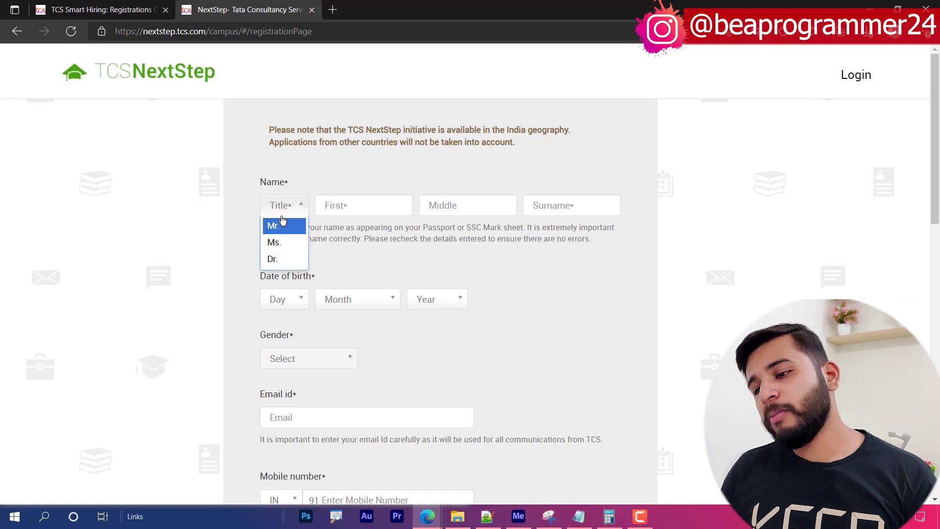
pyautogui.click(161, 190)
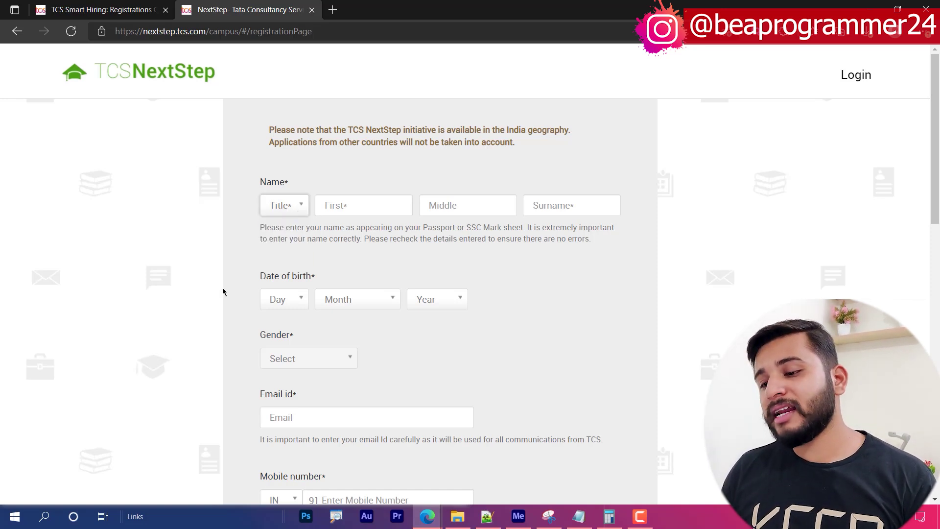
pyautogui.scroll(-1, 222, 292)
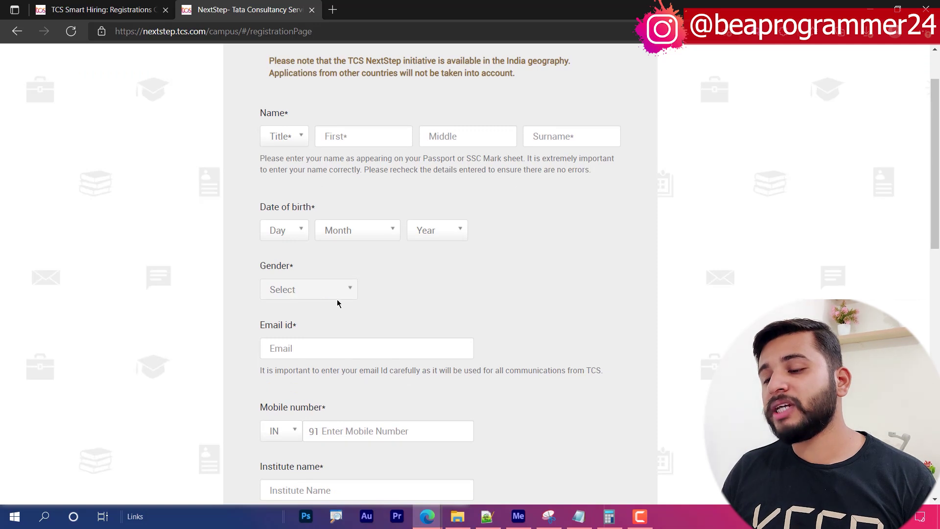
pyautogui.click(284, 140)
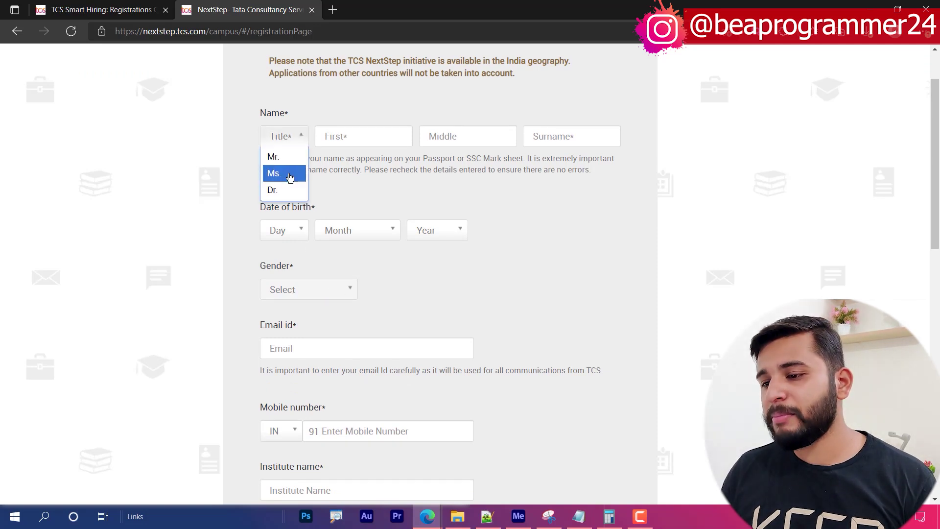
pyautogui.click(284, 163)
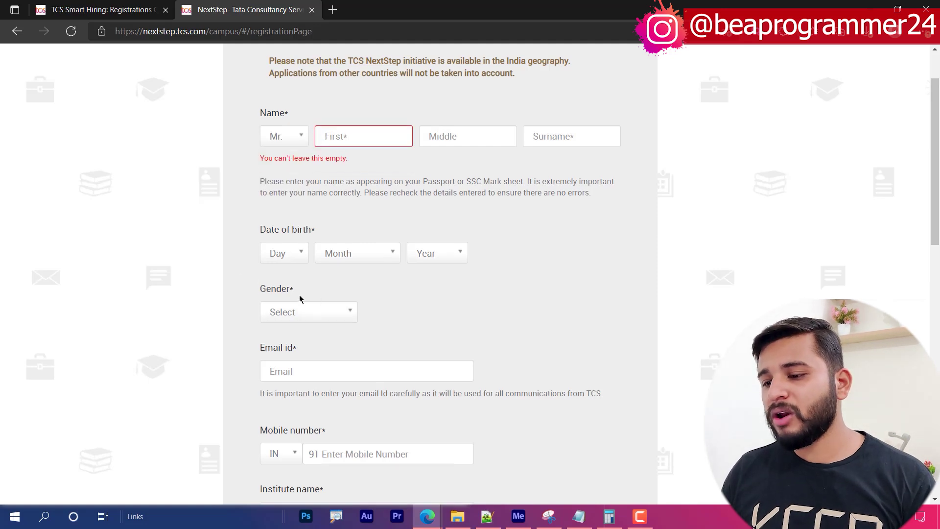
# - Try the titles Ms. and Dr., settle back on Mr., and move to the first name
pyautogui.click(297, 313)
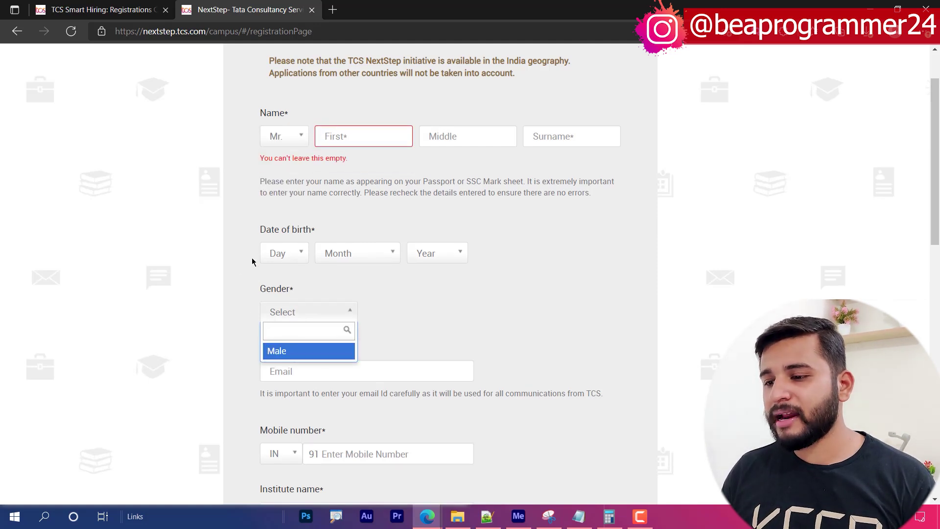
pyautogui.click(256, 279)
pyautogui.click(297, 133)
pyautogui.click(274, 172)
pyautogui.click(304, 290)
pyautogui.click(297, 166)
pyautogui.click(296, 136)
pyautogui.click(294, 188)
pyautogui.click(310, 294)
pyautogui.click(239, 266)
pyautogui.click(294, 136)
pyautogui.click(272, 154)
pyautogui.click(323, 134)
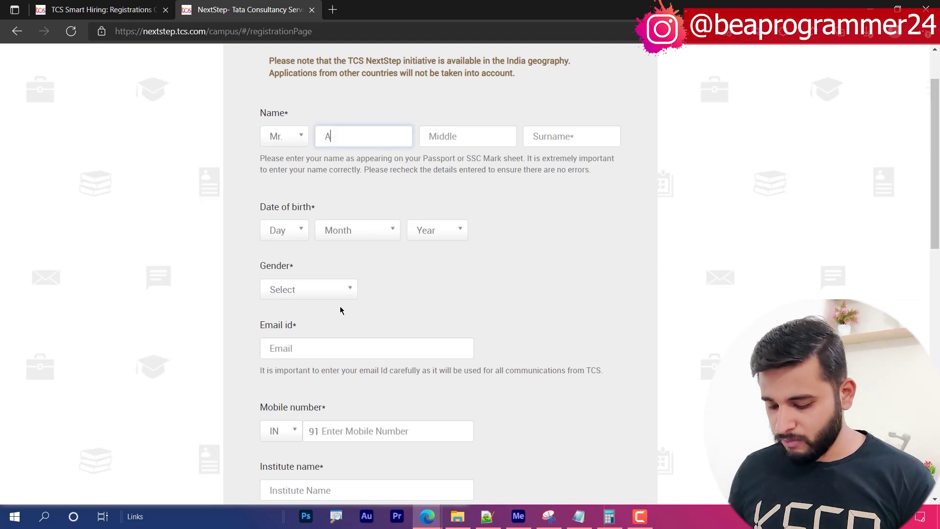
# - Fill in the applicant's first and last name
pyautogui.press('Tab')
pyautogui.press('Tab')
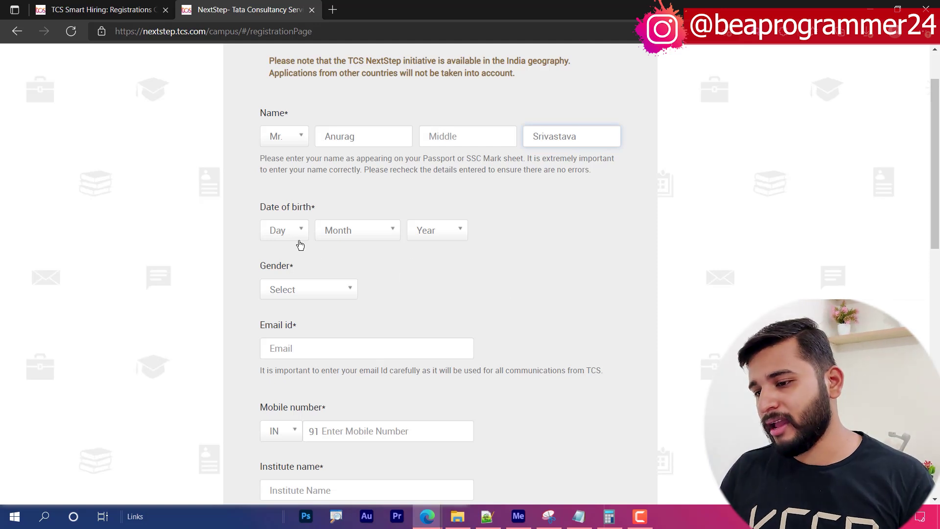
pyautogui.click(282, 233)
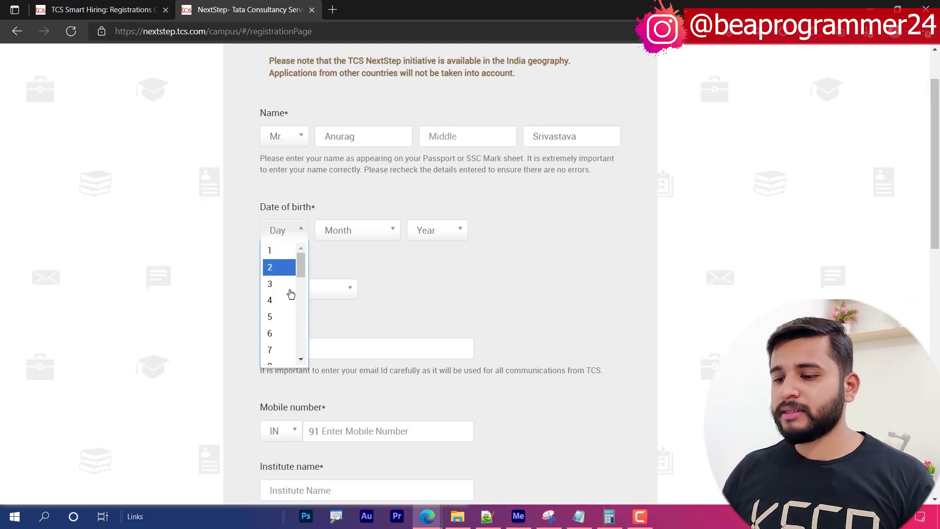
pyautogui.scroll(-6, 287, 338)
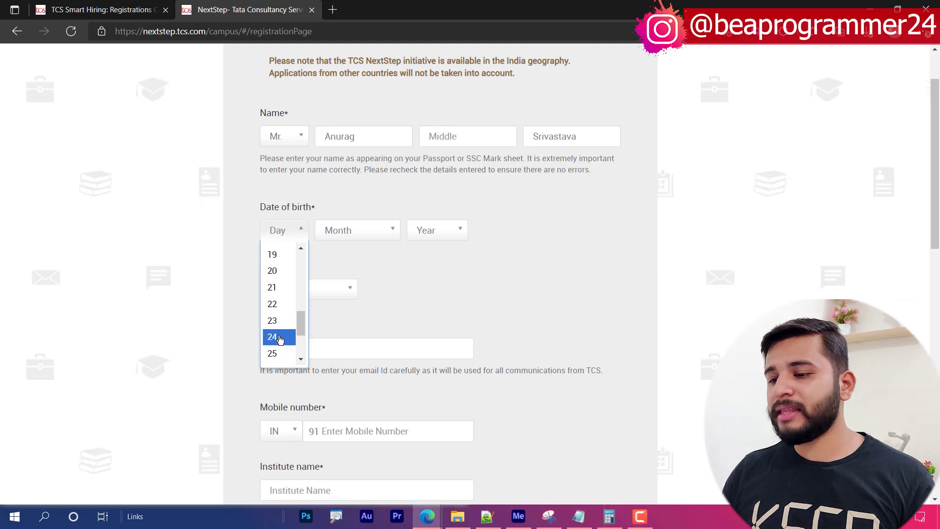
pyautogui.click(277, 337)
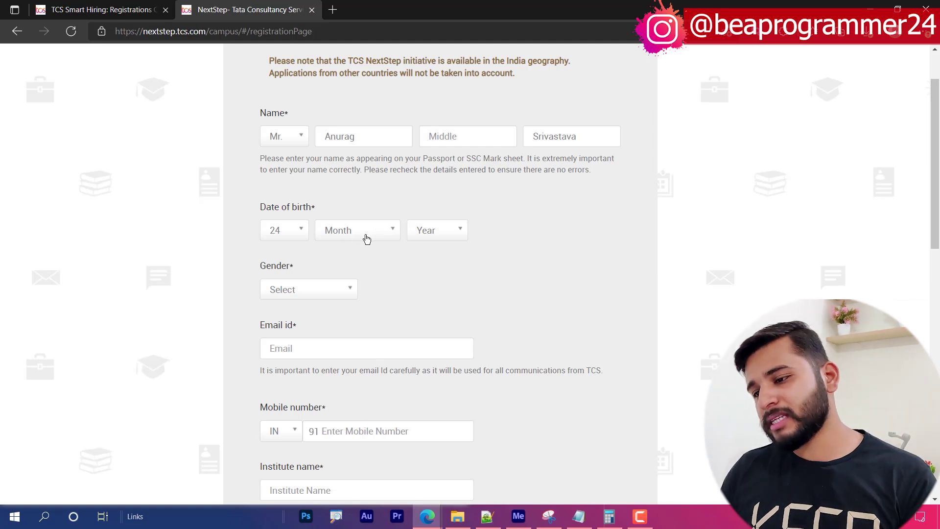
pyautogui.click(364, 235)
pyautogui.scroll(-2, 351, 344)
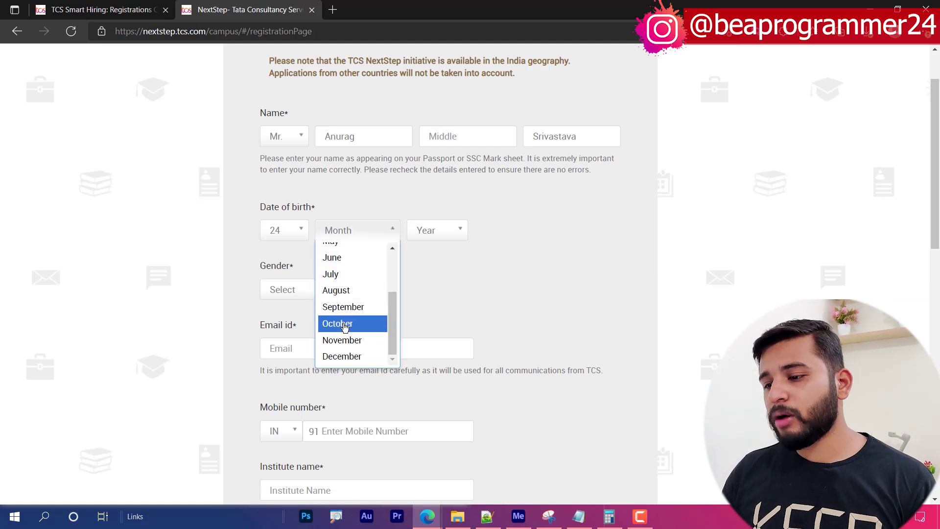
pyautogui.click(342, 326)
pyautogui.click(436, 228)
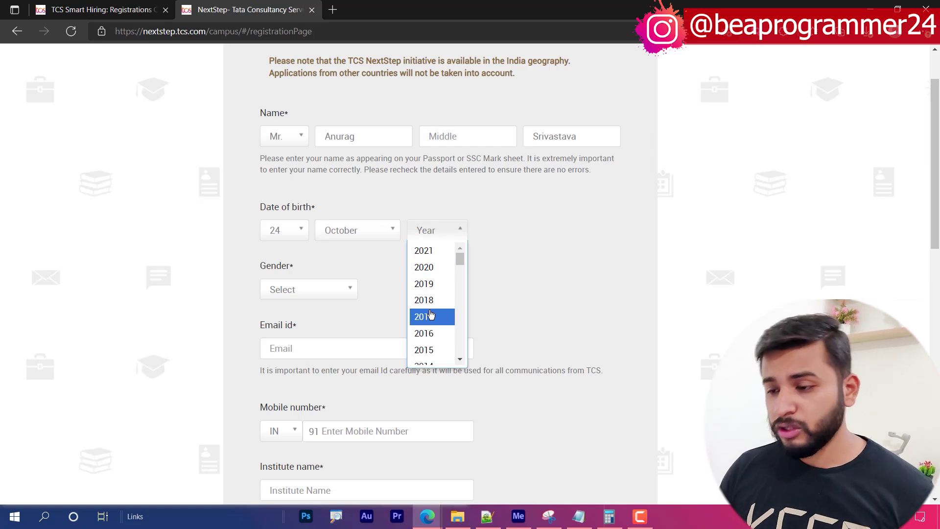
pyautogui.scroll(1, 430, 345)
pyautogui.scroll(-10, 436, 356)
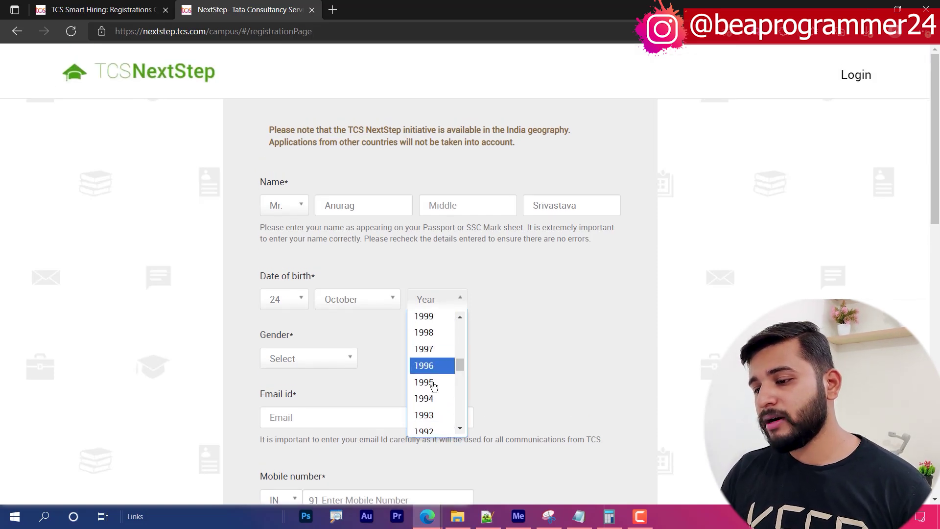
pyautogui.scroll(2, 434, 372)
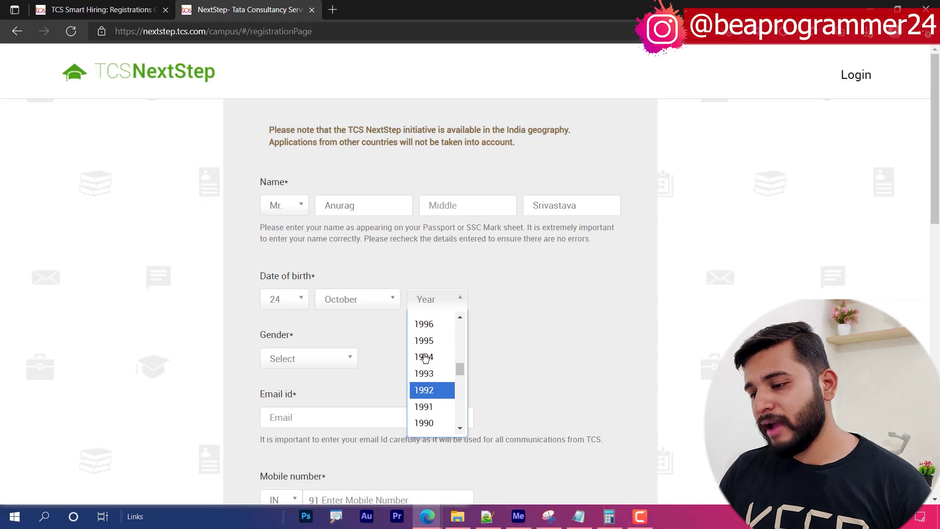
pyautogui.scroll(1, 433, 358)
pyautogui.click(425, 349)
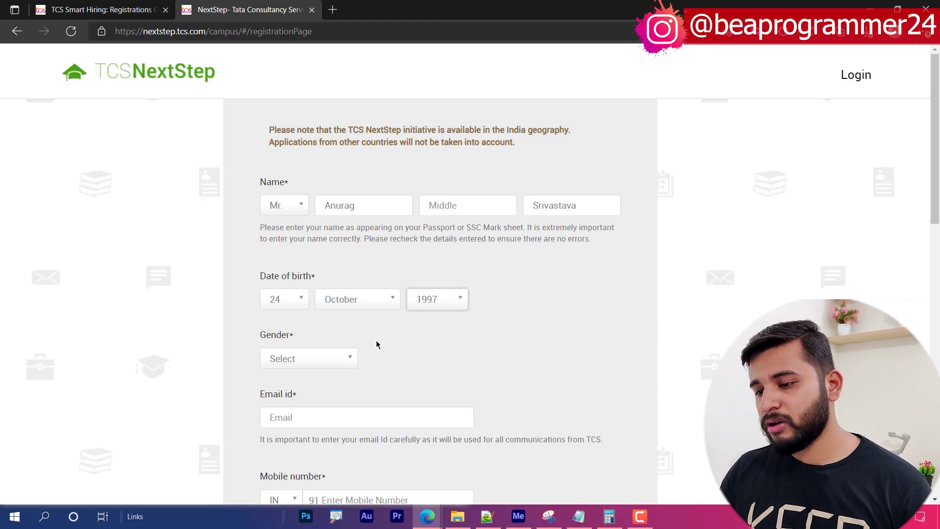
# - Set the gender to Male and begin entering the e-mail address
pyautogui.click(303, 364)
pyautogui.click(291, 399)
pyautogui.scroll(-3, 360, 348)
pyautogui.click(357, 288)
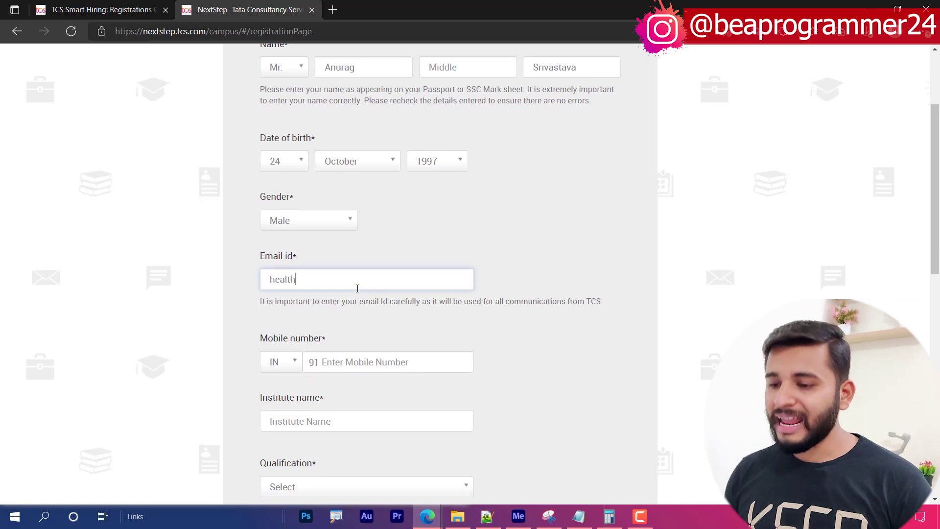
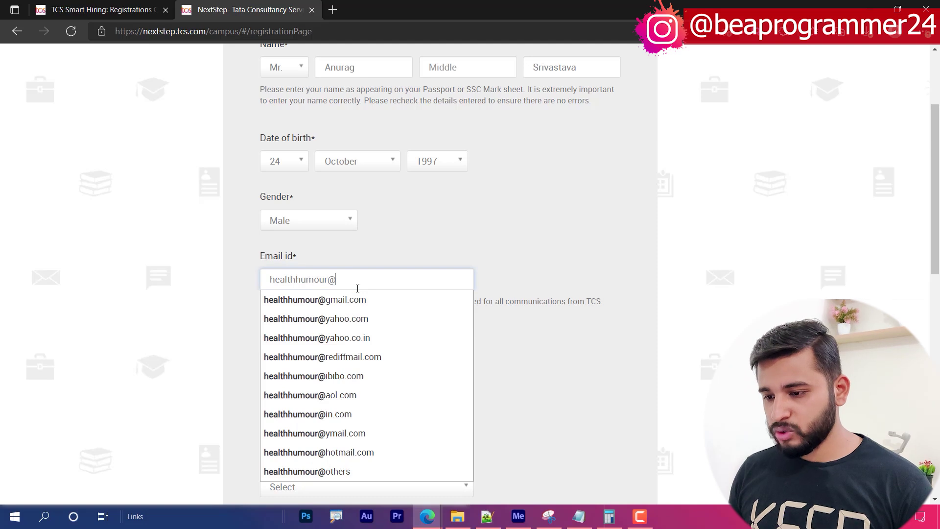
# - Complete the Gmail address and enter the mobile number with the IN country code
pyautogui.click(338, 299)
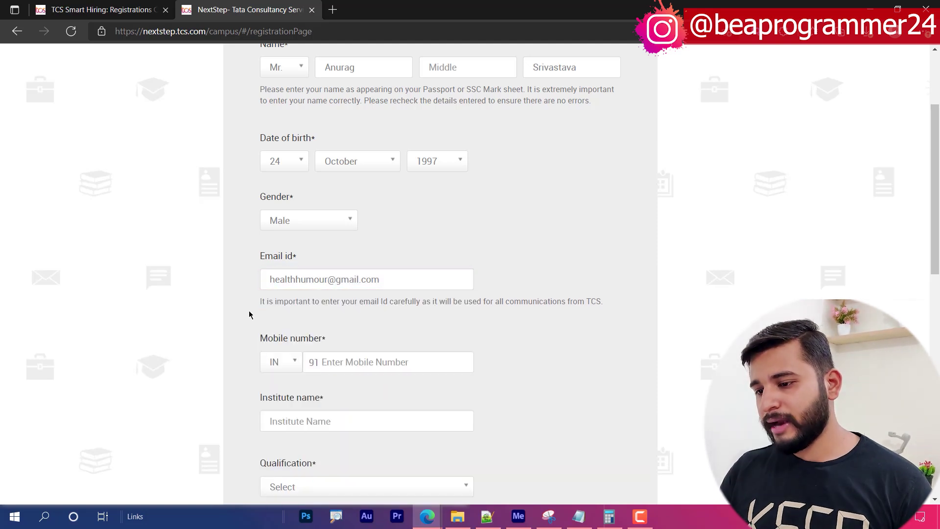
pyautogui.click(283, 366)
pyautogui.click(294, 362)
pyautogui.click(288, 364)
pyautogui.click(291, 364)
pyautogui.click(347, 361)
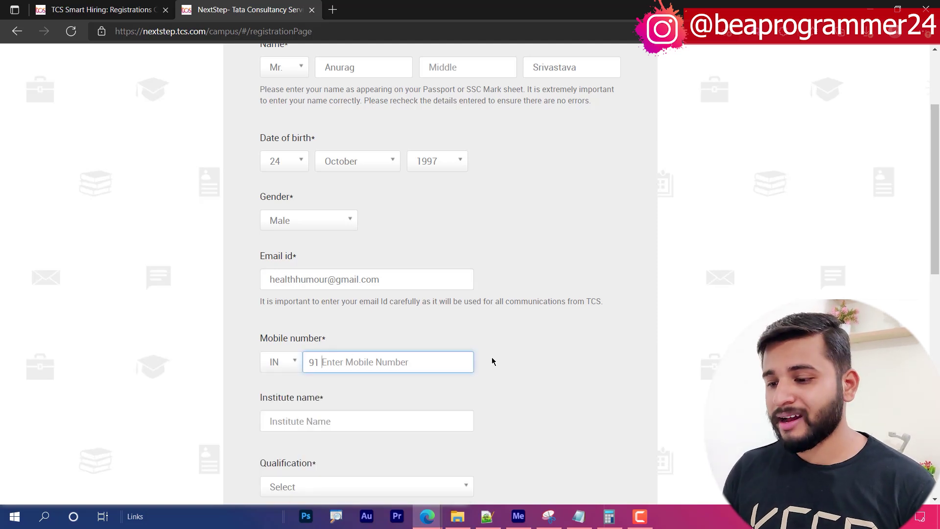
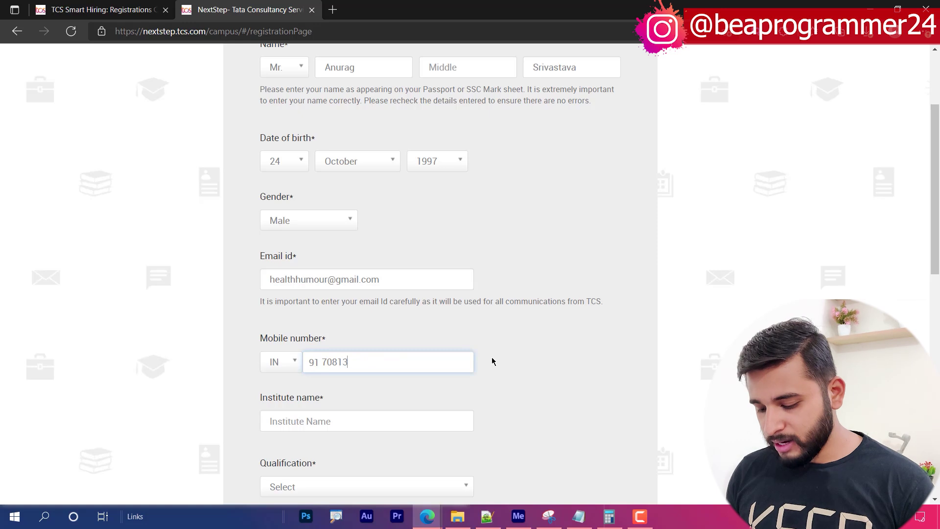
pyautogui.click(491, 360)
# - Enter the institute by searching 'malout' and picking the first Malout suggestion
pyautogui.scroll(-1, 395, 412)
pyautogui.click(329, 351)
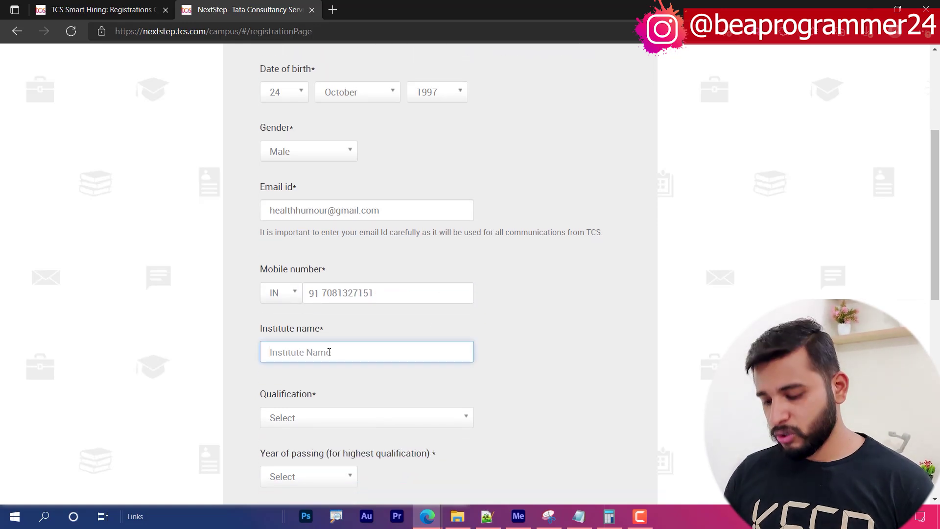
pyautogui.write('MIMIT')
pyautogui.moveTo(329, 352); pyautogui.dragTo(1, 304)
pyautogui.write('malout')
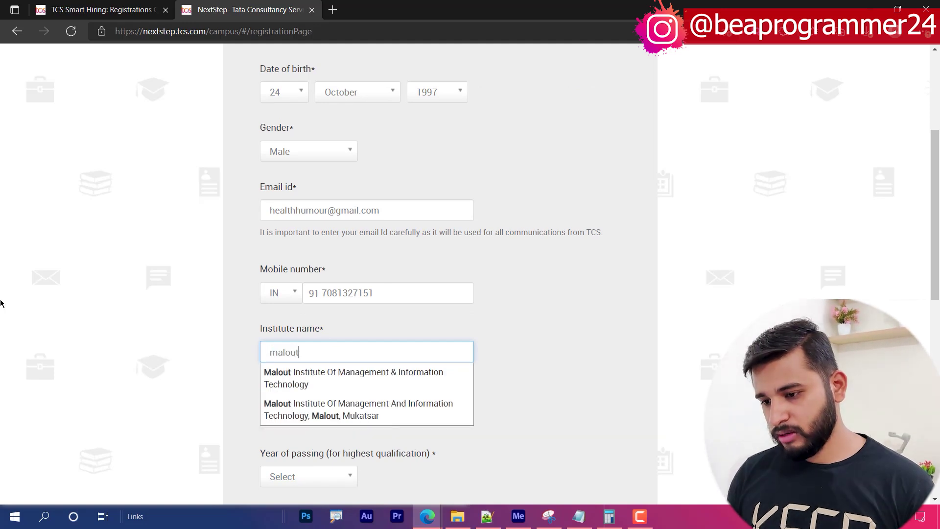
pyautogui.click(286, 376)
pyautogui.click(327, 347)
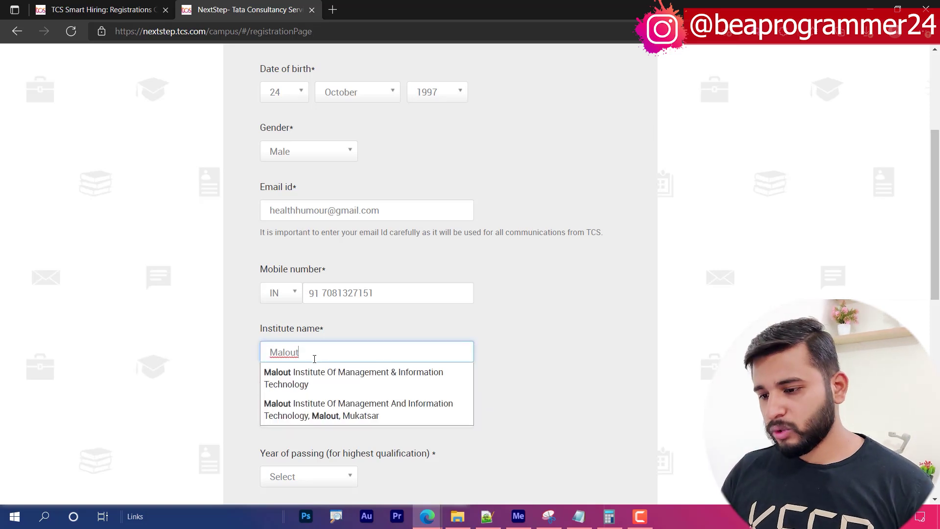
pyautogui.click(331, 375)
# - Set qualification to BACHELOR OF COMPUTER APPLICATION and year of passing to 2020
pyautogui.click(323, 416)
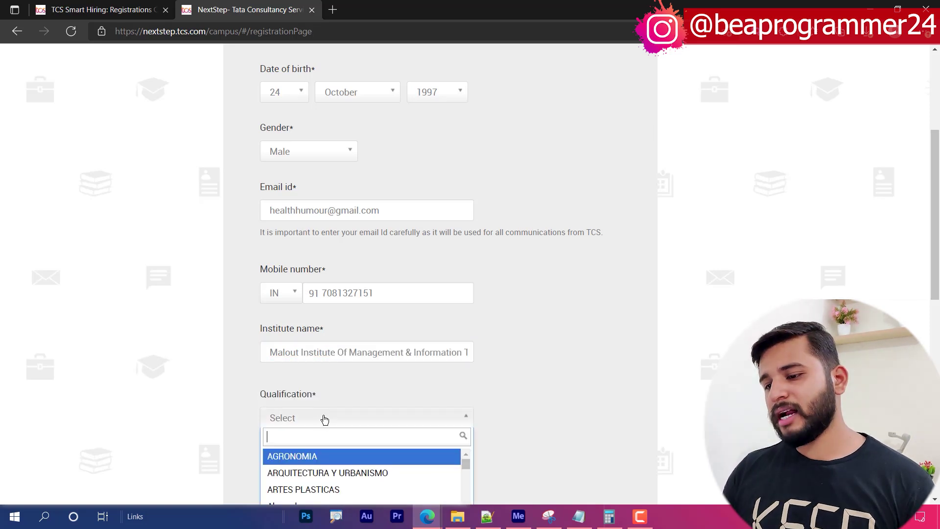
pyautogui.scroll(-2, 172, 323)
pyautogui.scroll(-5, 172, 324)
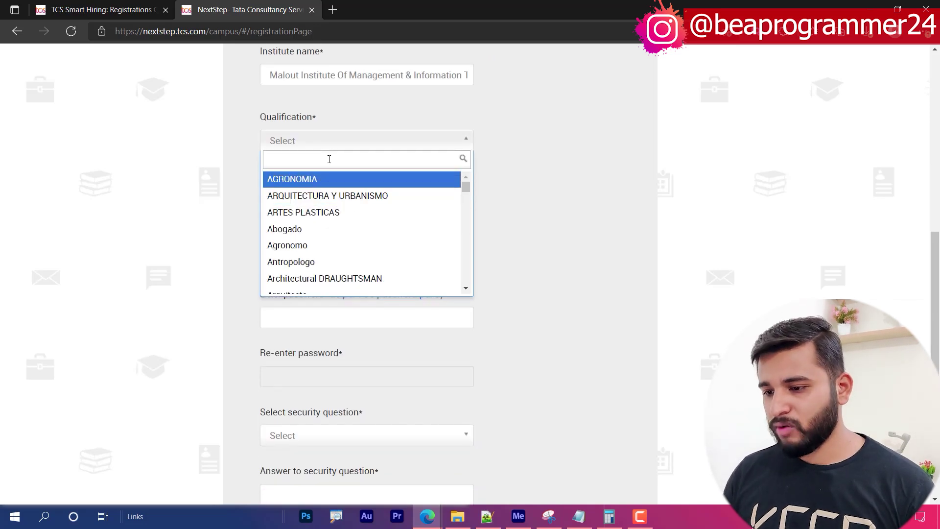
pyautogui.write('b')
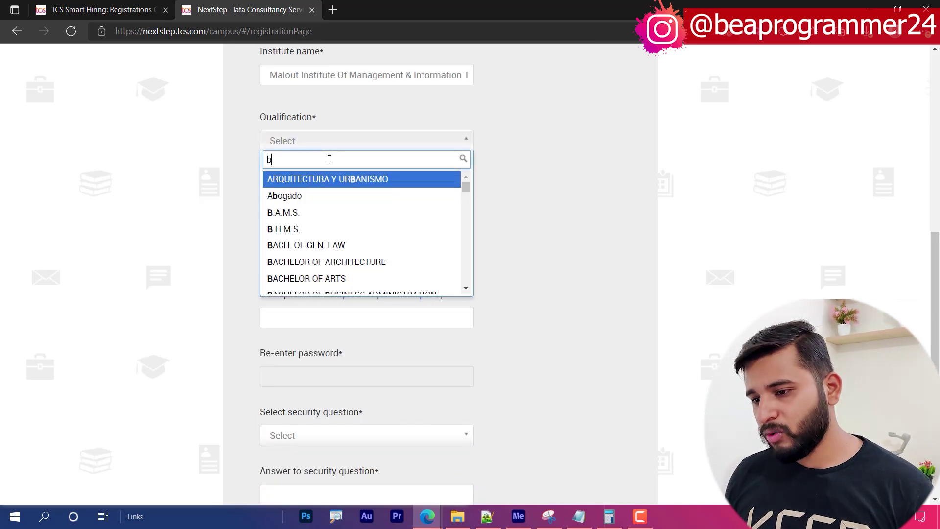
pyautogui.write('ac')
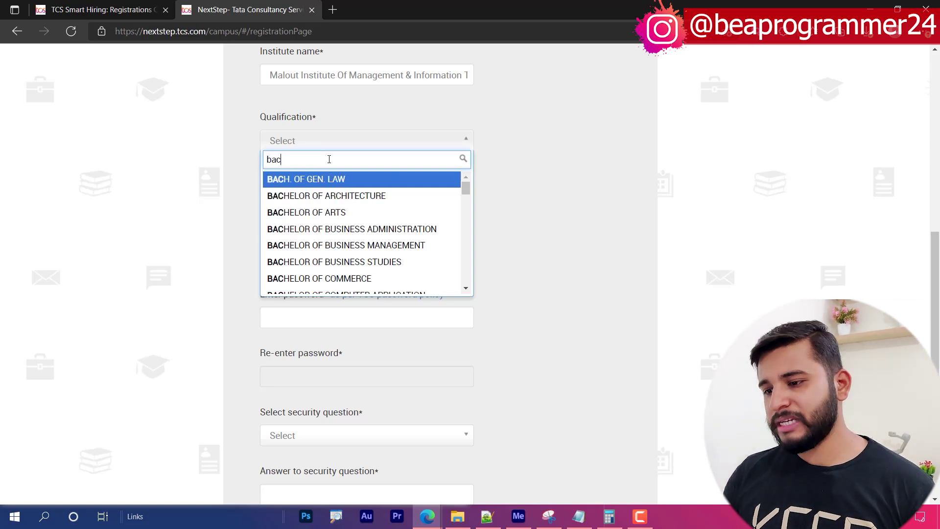
pyautogui.scroll(-1, 367, 228)
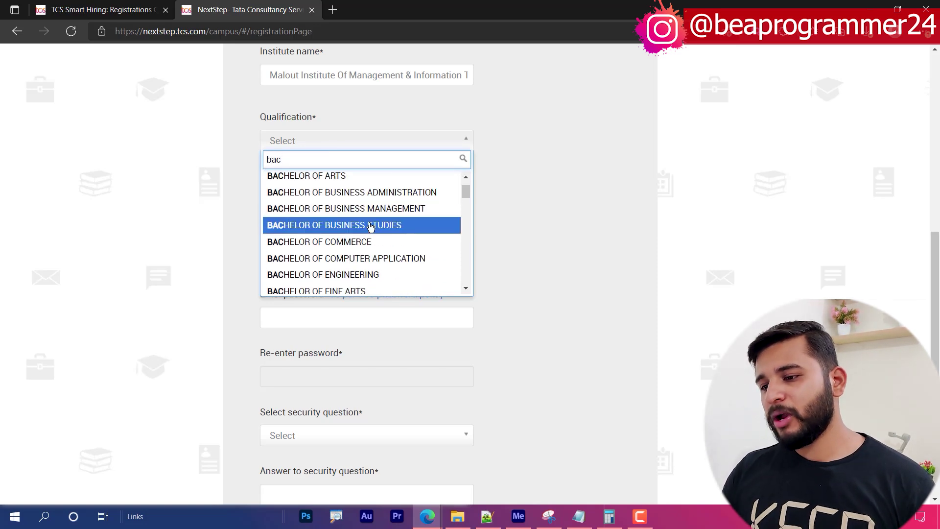
pyautogui.click(354, 260)
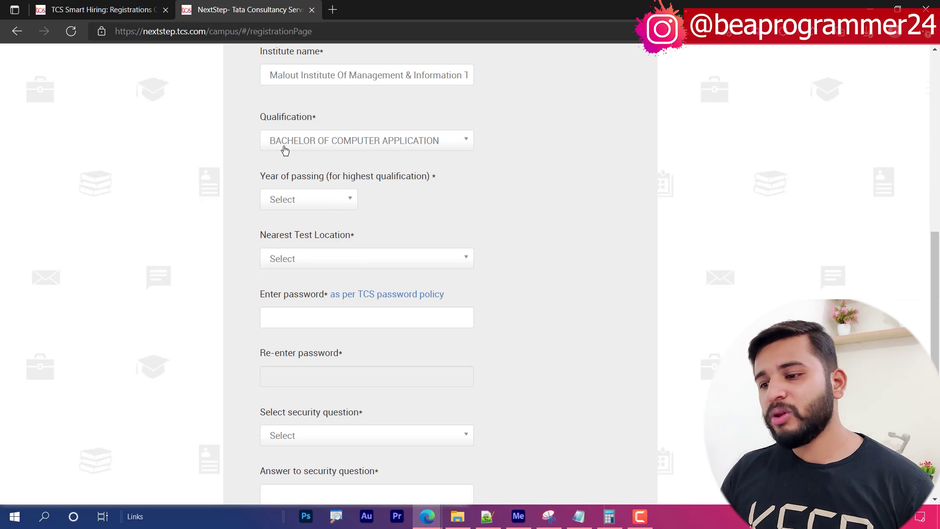
pyautogui.click(336, 197)
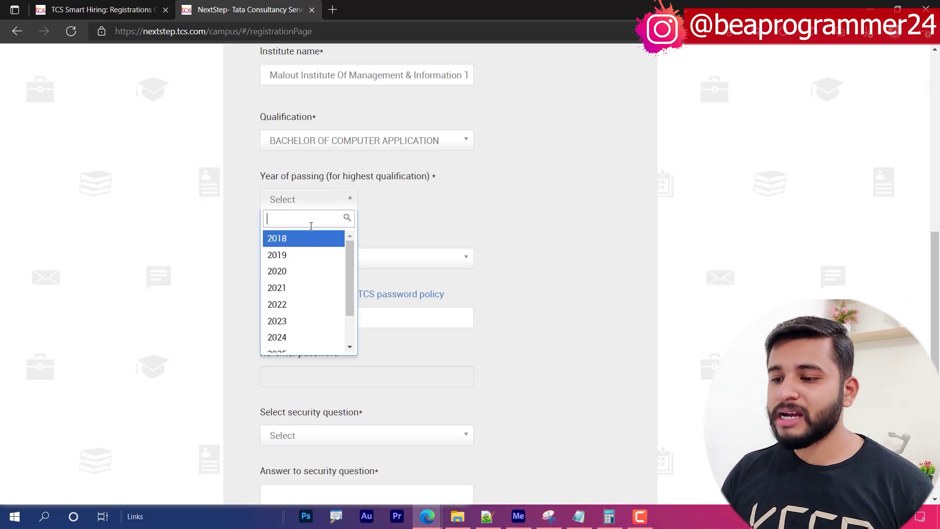
pyautogui.click(292, 280)
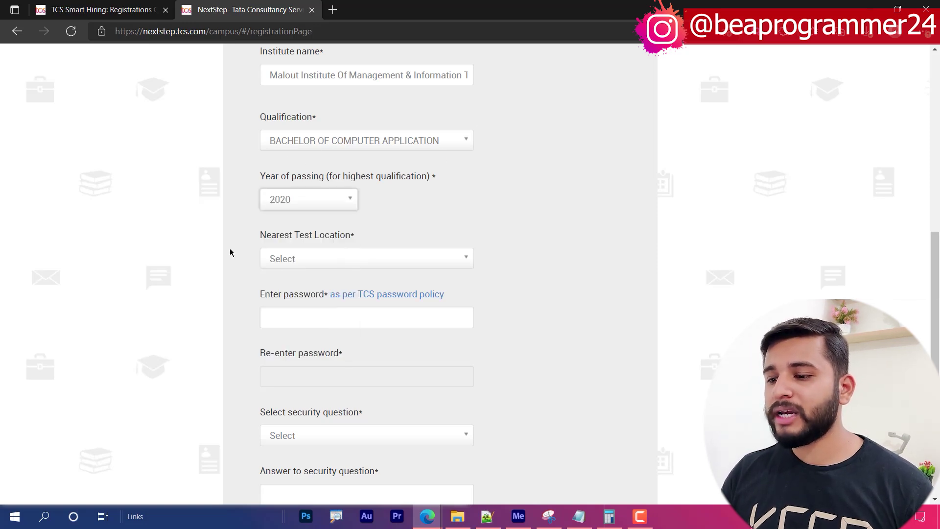
# - Search the test locations for 'gora' and discard the failed search
pyautogui.click(338, 260)
pyautogui.write('gora')
pyautogui.click(167, 273)
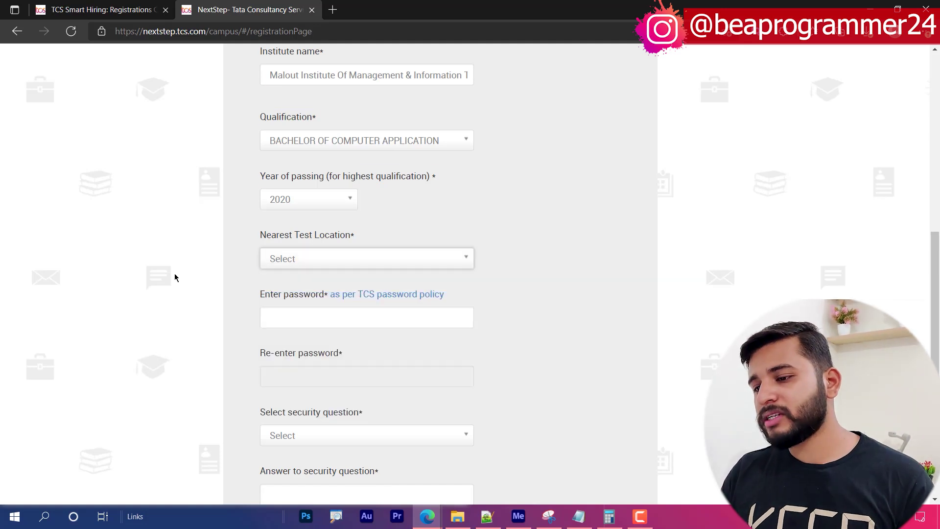
# - Reopen the Nearest Test Location dropdown to show the full city list
pyautogui.click(292, 260)
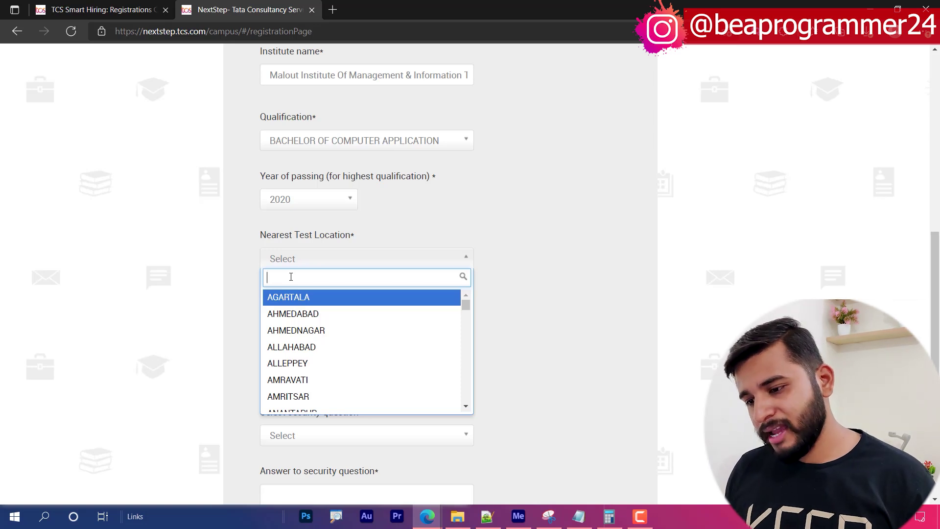
# - Choose NEW DELHI as the test location and enter and confirm the account password
pyautogui.write('del')
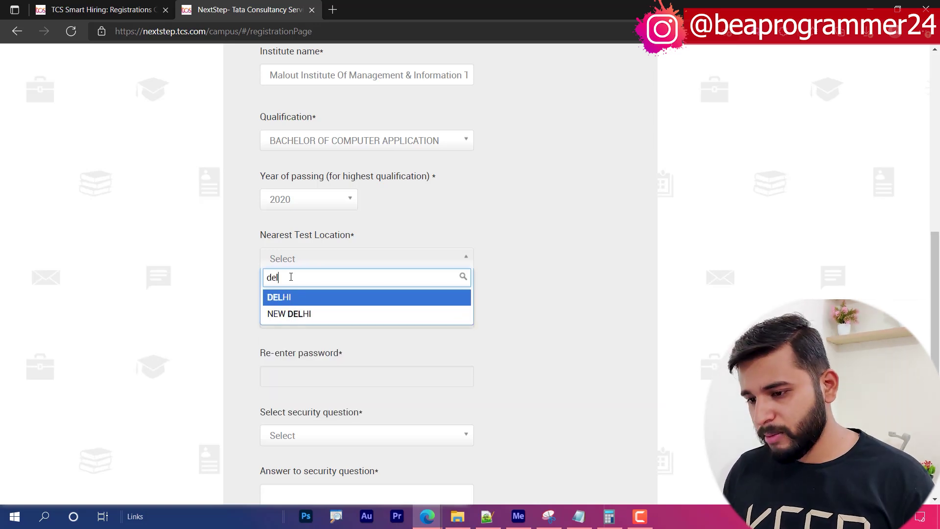
pyautogui.click(292, 318)
pyautogui.click(286, 321)
pyautogui.write('•••••••••')
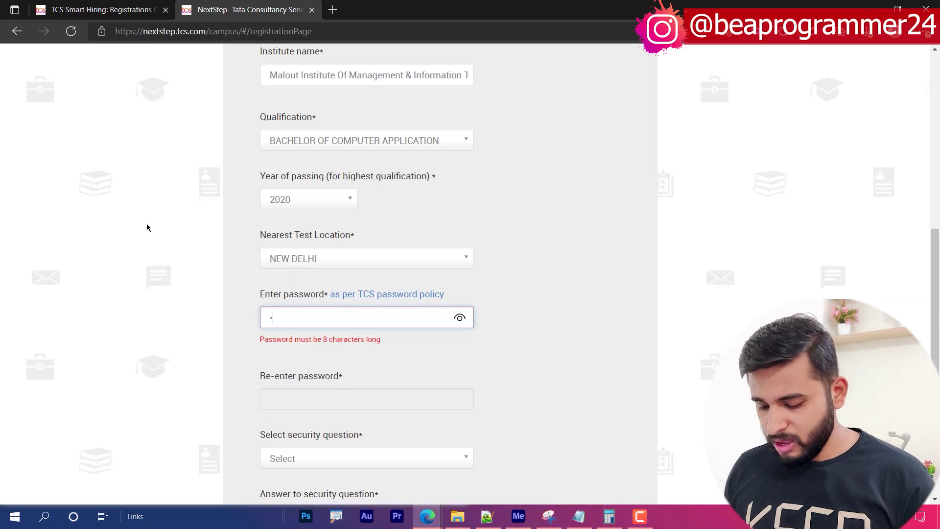
pyautogui.write('•••••')
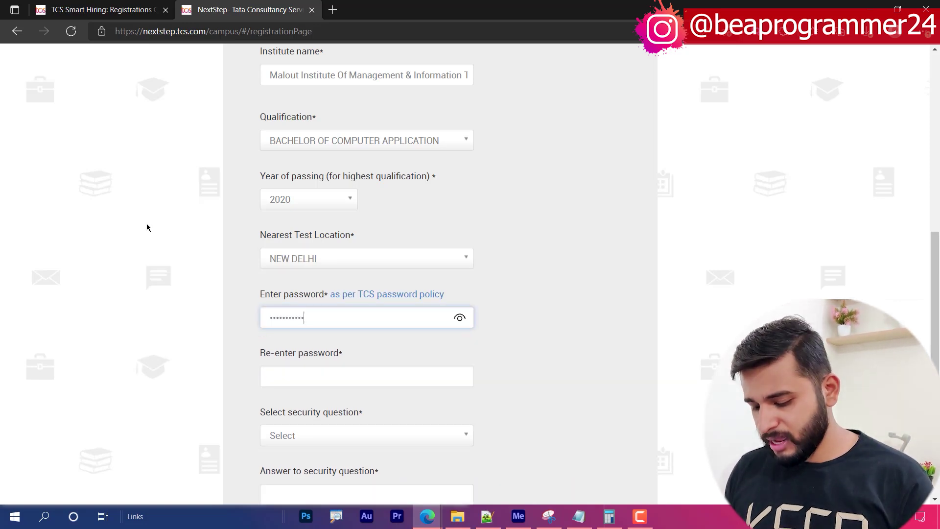
pyautogui.press('Tab')
pyautogui.write('•••••')
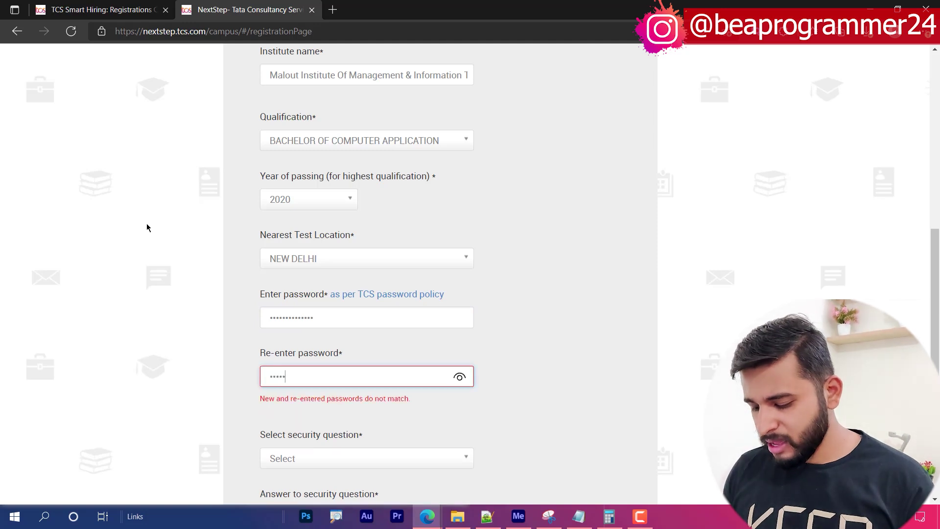
pyautogui.write('•••••••••')
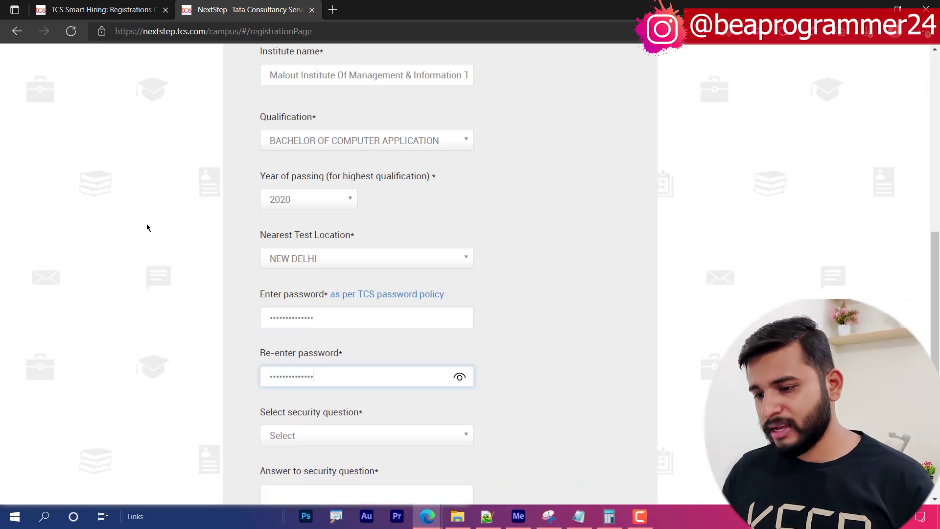
pyautogui.click(147, 227)
pyautogui.scroll(-5, 203, 279)
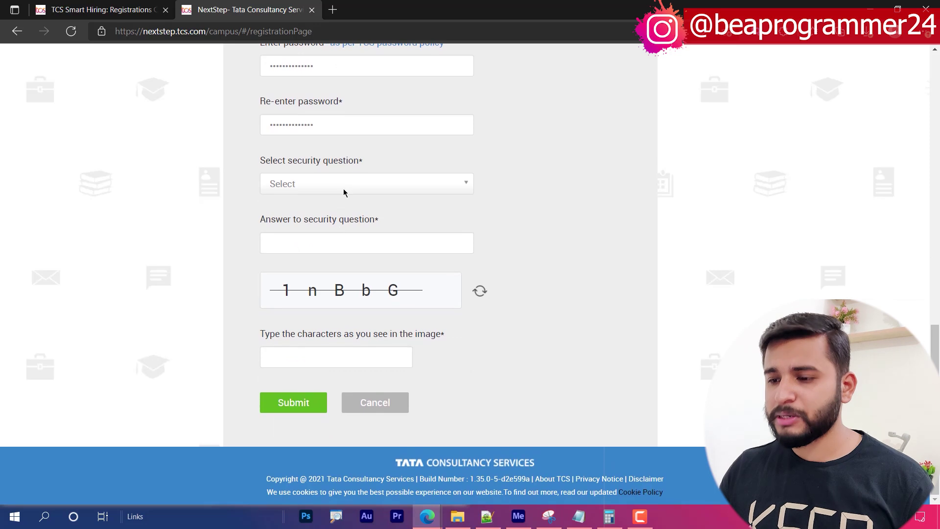
pyautogui.click(342, 194)
pyautogui.click(362, 204)
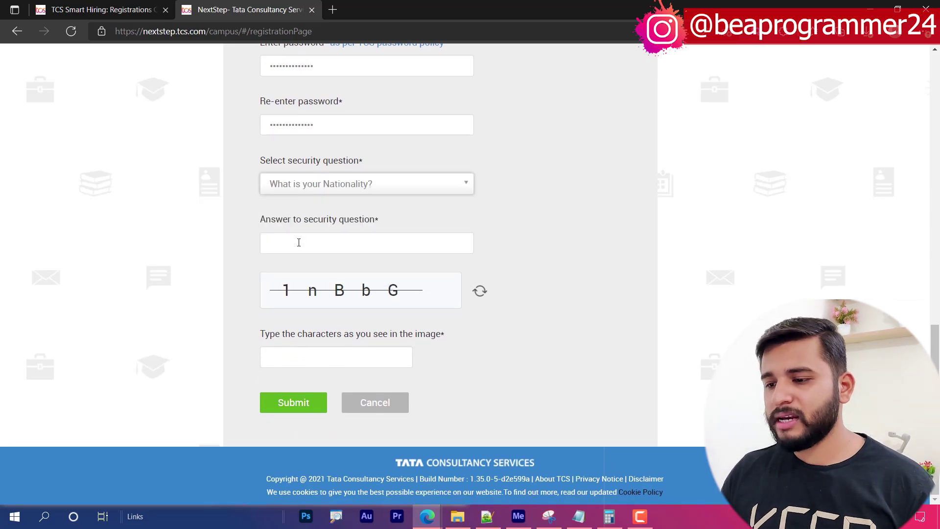
pyautogui.click(299, 243)
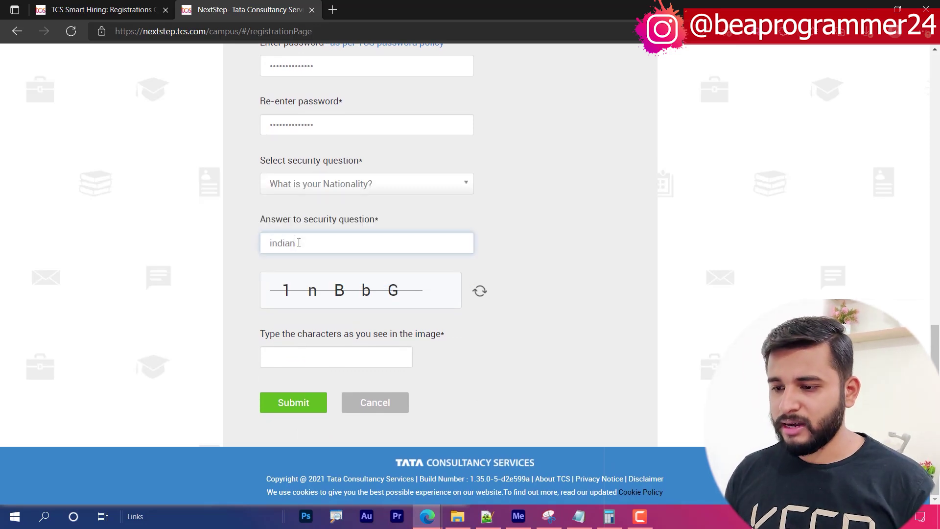
pyautogui.click(311, 357)
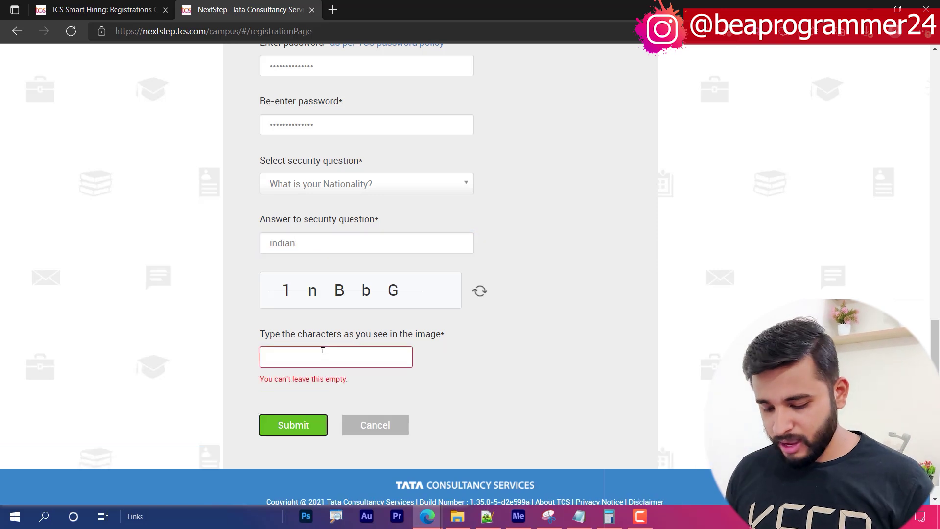
pyautogui.click(324, 353)
pyautogui.write('1nBbG')
pyautogui.press('Return')
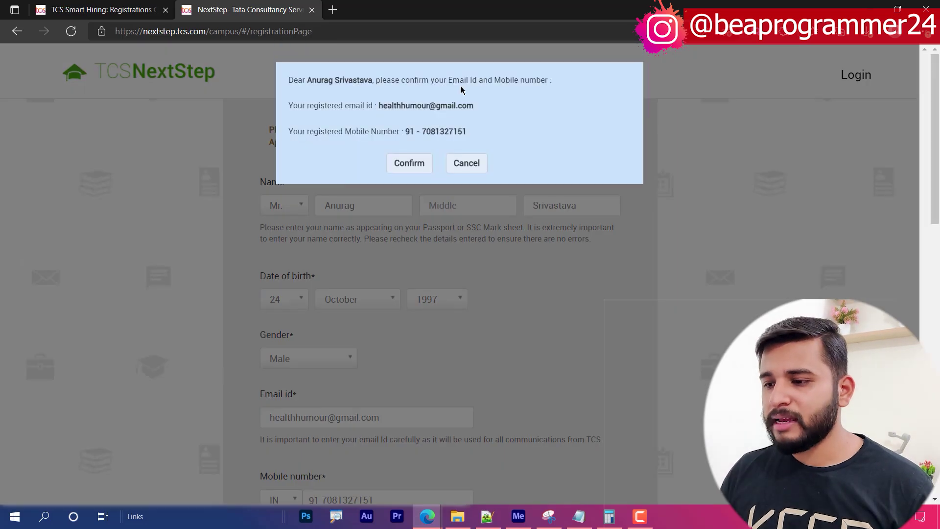
# - Confirm, dismiss the already-registered message, and cancel back to the form
pyautogui.click(419, 163)
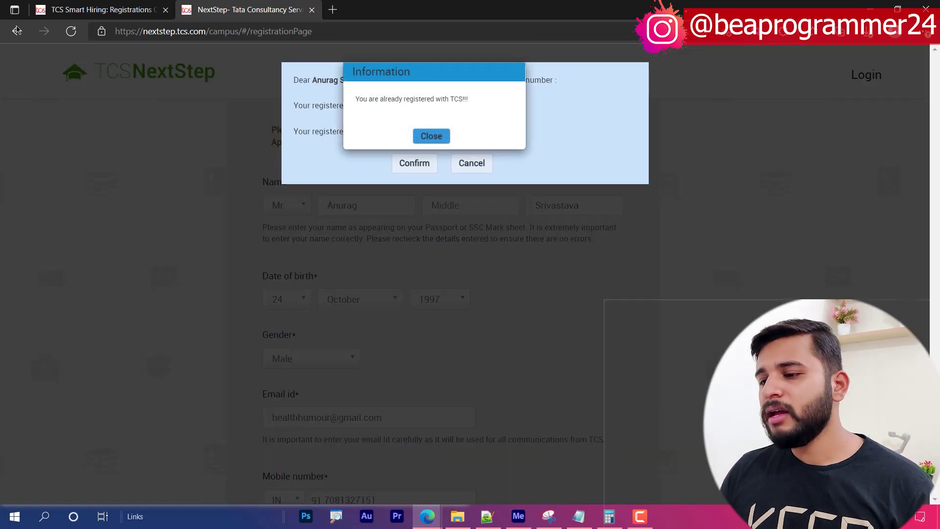
pyautogui.click(431, 136)
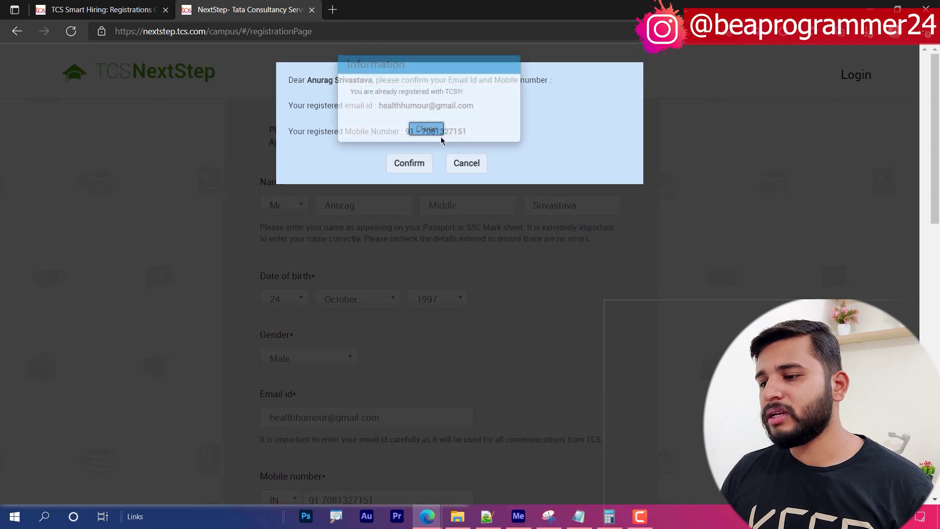
pyautogui.click(467, 164)
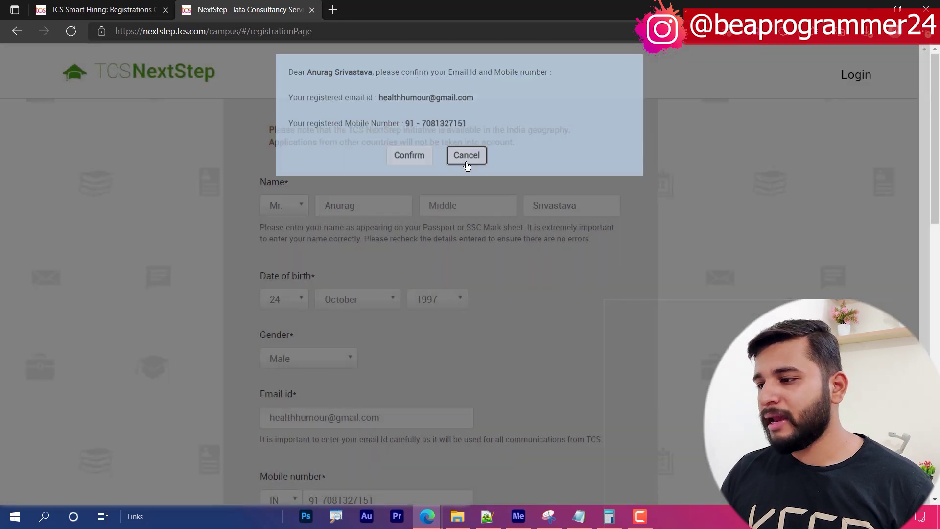
# - Replace the e-mail username with a new one and submit the form again
pyautogui.scroll(-4, 589, 279)
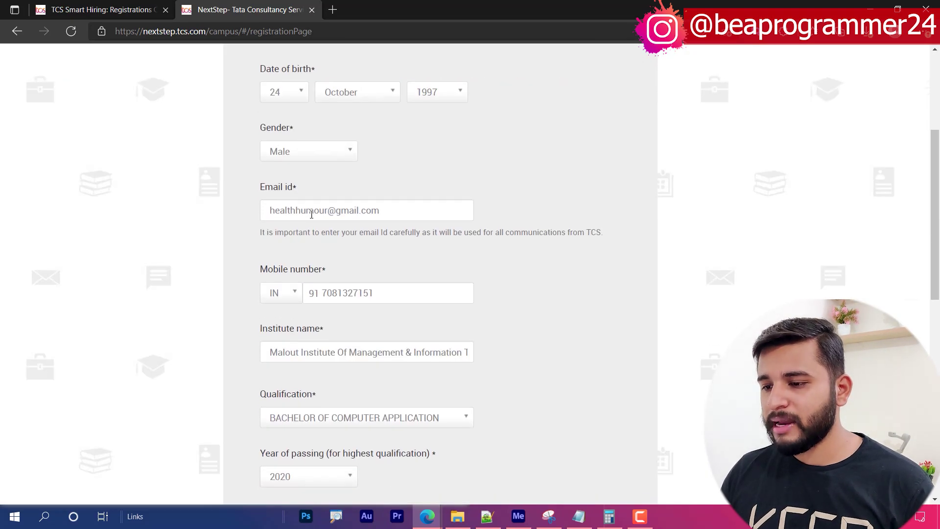
pyautogui.doubleClick(326, 217)
pyautogui.press('BackSpace')
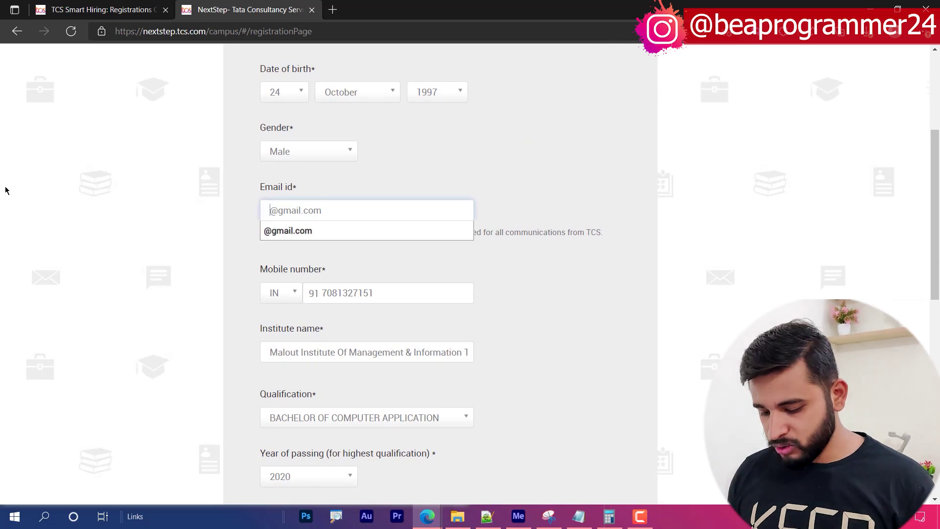
pyautogui.scroll(-4, 239, 298)
pyautogui.scroll(-7, 283, 421)
pyautogui.click(292, 410)
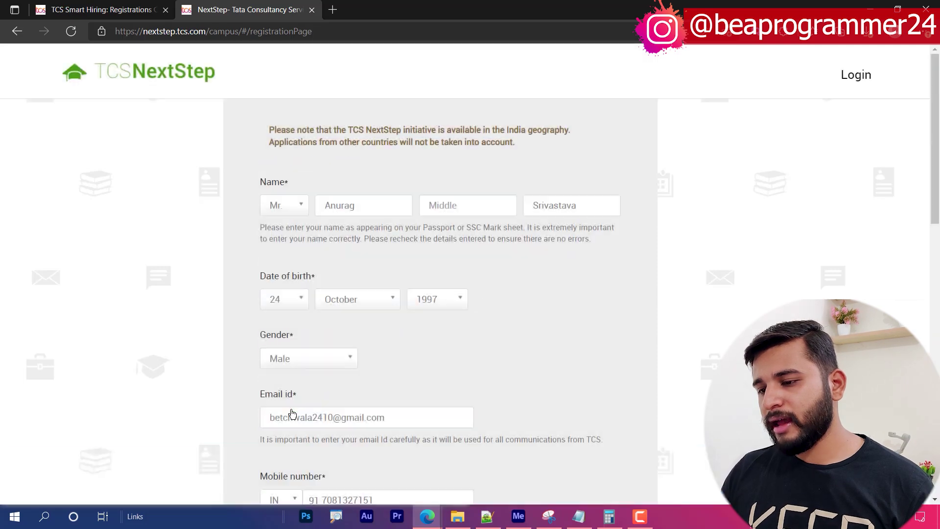
# - Confirm the updated registration details and let the browser save the password
pyautogui.click(408, 162)
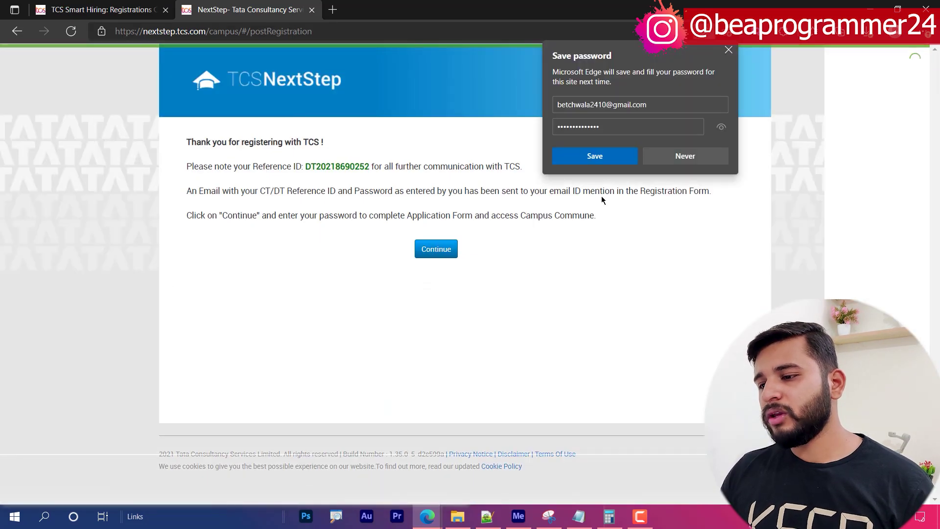
pyautogui.click(604, 163)
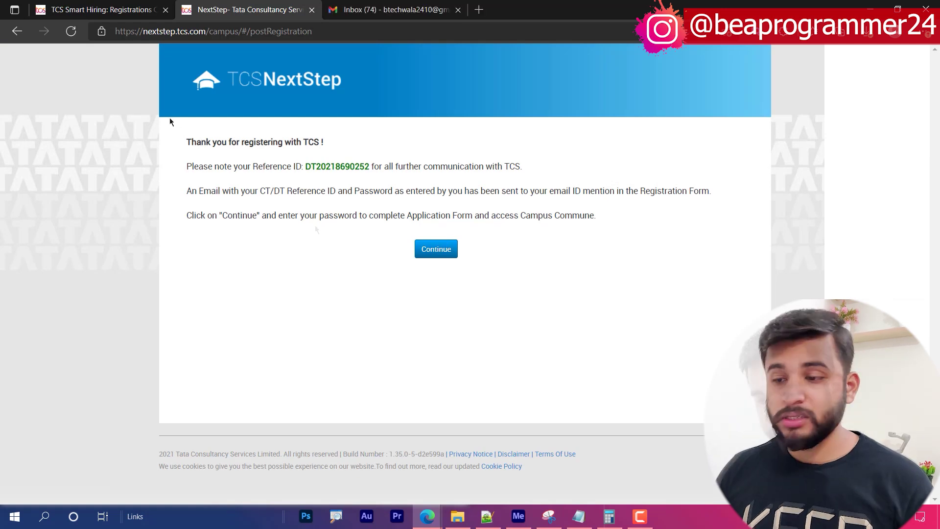
pyautogui.hotkey('ctrl', '2')
pyautogui.moveTo(152, 104); pyautogui.dragTo(892, 281)
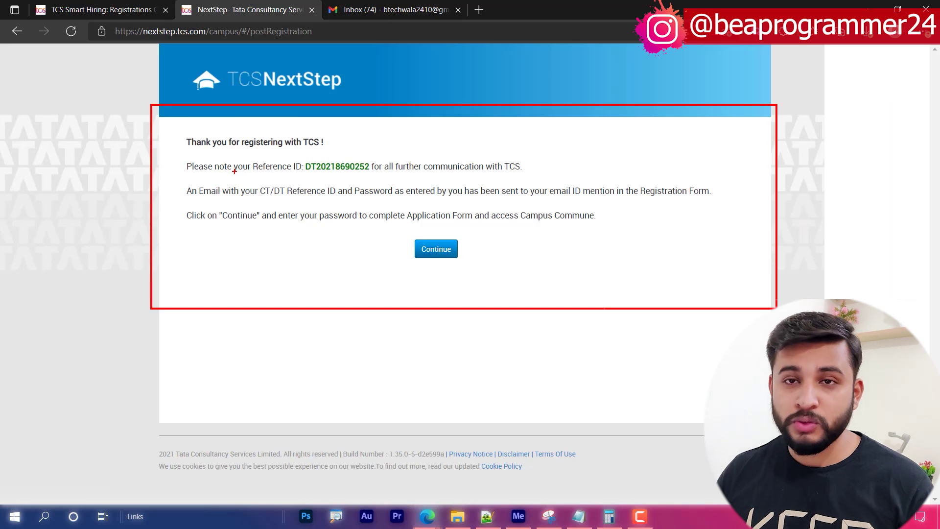
pyautogui.press('Escape')
# - Highlight the issued Reference ID and continue to the password step
pyautogui.moveTo(296, 168); pyautogui.dragTo(361, 167)
pyautogui.doubleClick(361, 166)
pyautogui.click(336, 190)
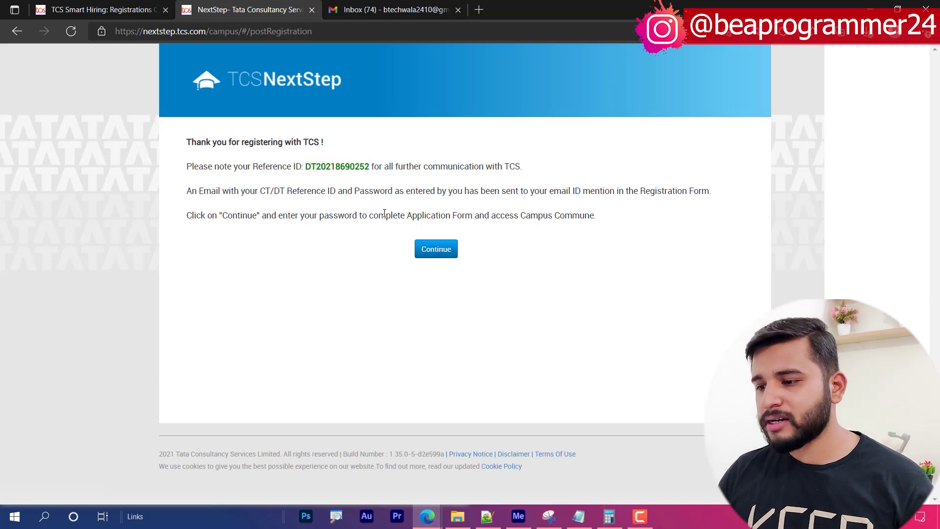
pyautogui.click(433, 253)
# - Sign in to the portal with the account password, declining Edge's offer to save it
pyautogui.click(395, 148)
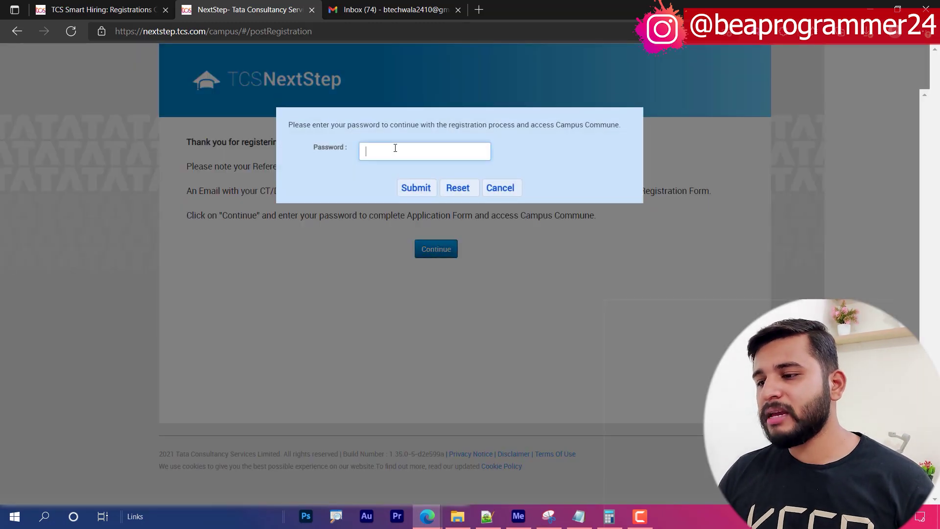
pyautogui.write('•••••••')
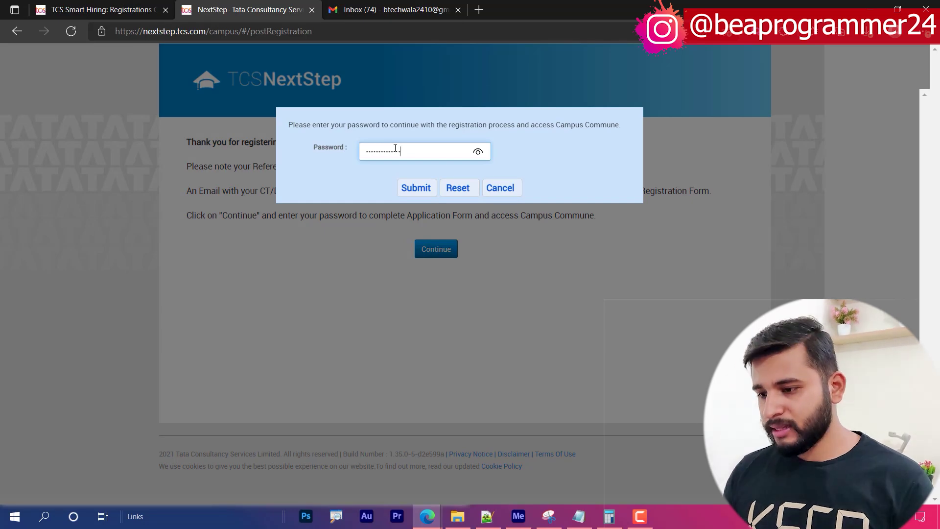
pyautogui.write('••')
pyautogui.click(415, 179)
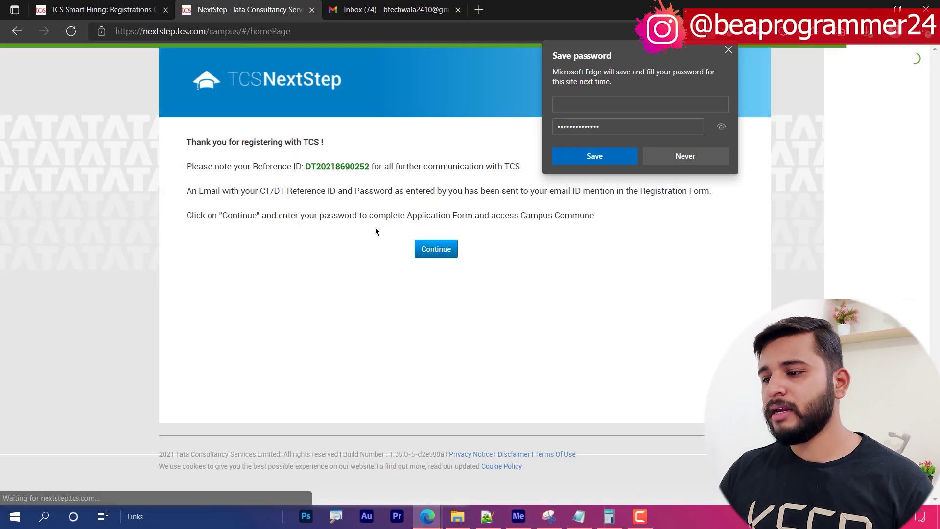
pyautogui.click(430, 250)
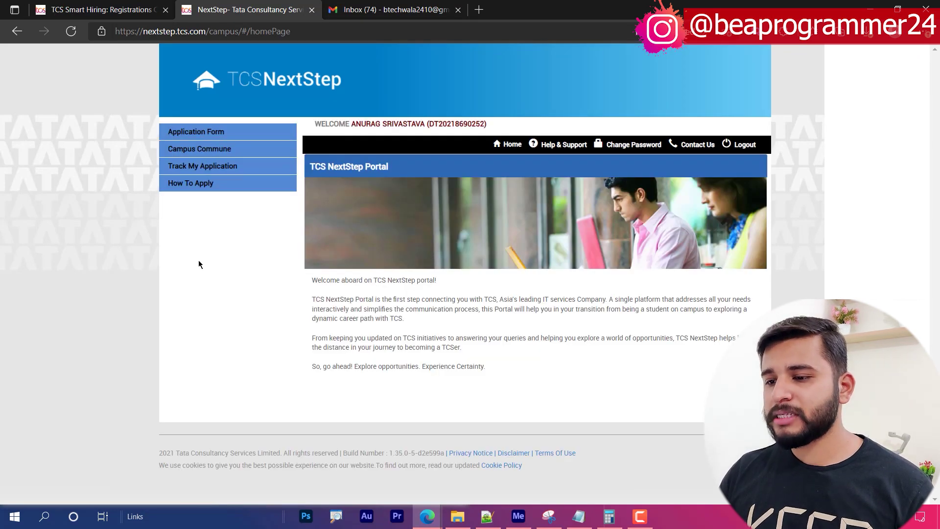
# - Open the Application Form instructions page from the left menu
pyautogui.hotkey('ctrl', '2')
pyautogui.moveTo(99, 110); pyautogui.dragTo(423, 281)
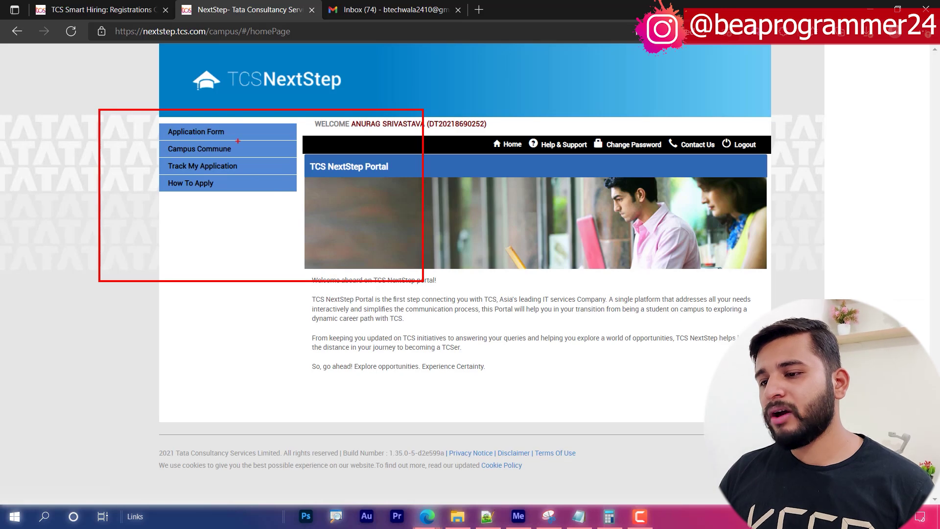
pyautogui.press('Escape')
pyautogui.click(243, 131)
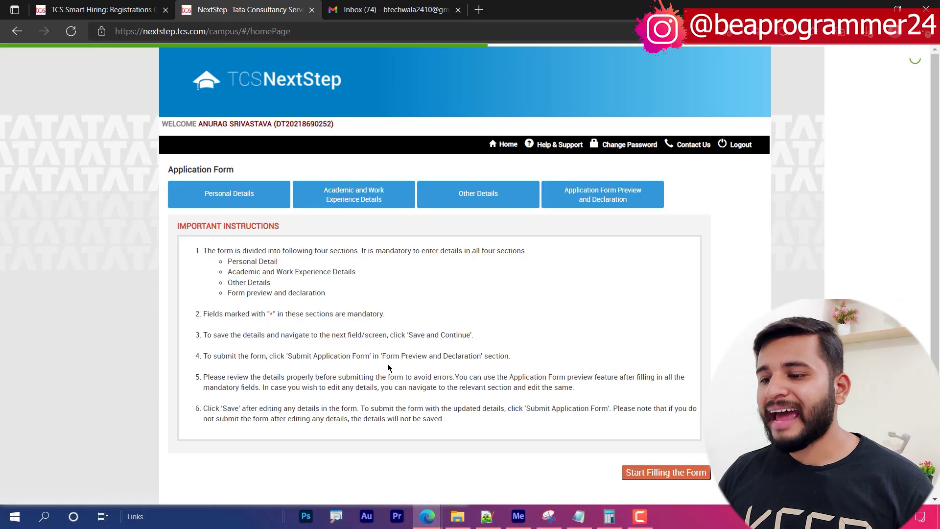
# - Enter the father's first, middle and last name in Personal Details
pyautogui.click(658, 471)
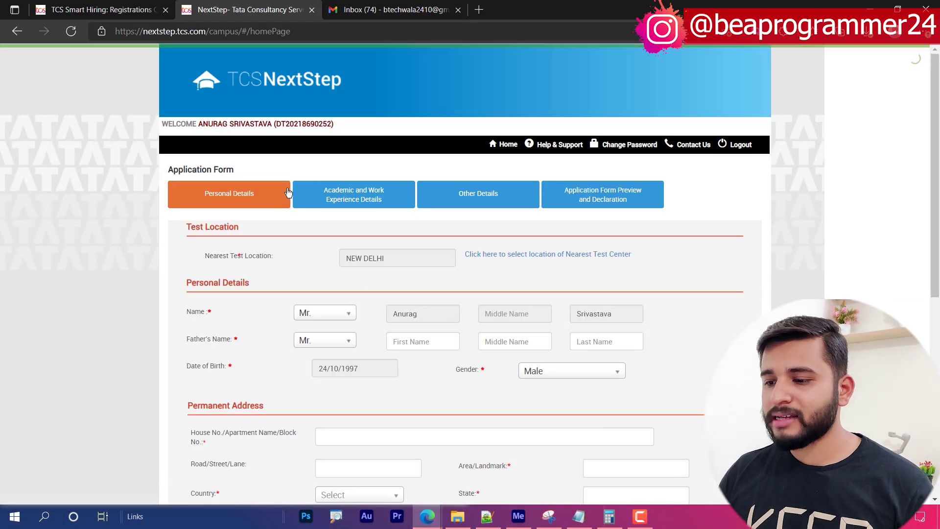
pyautogui.scroll(-2, 242, 269)
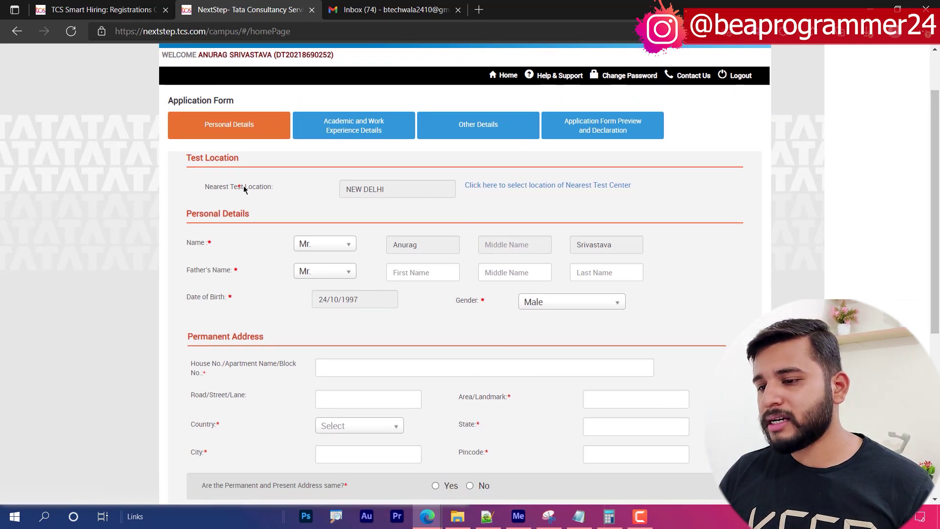
pyautogui.moveTo(247, 188); pyautogui.dragTo(271, 189)
pyautogui.click(270, 189)
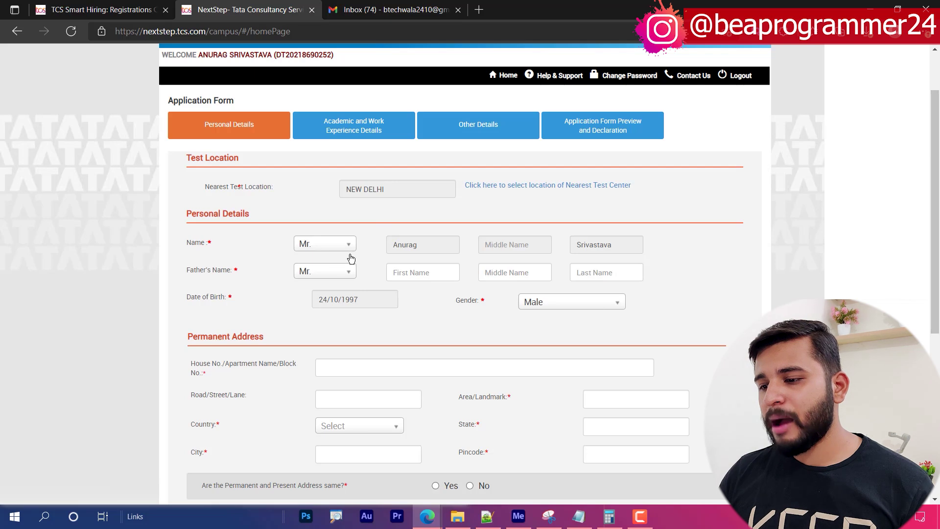
pyautogui.click(412, 272)
pyautogui.press('Tab')
pyautogui.press('Tab')
pyautogui.click(511, 269)
pyautogui.write('Kuma')
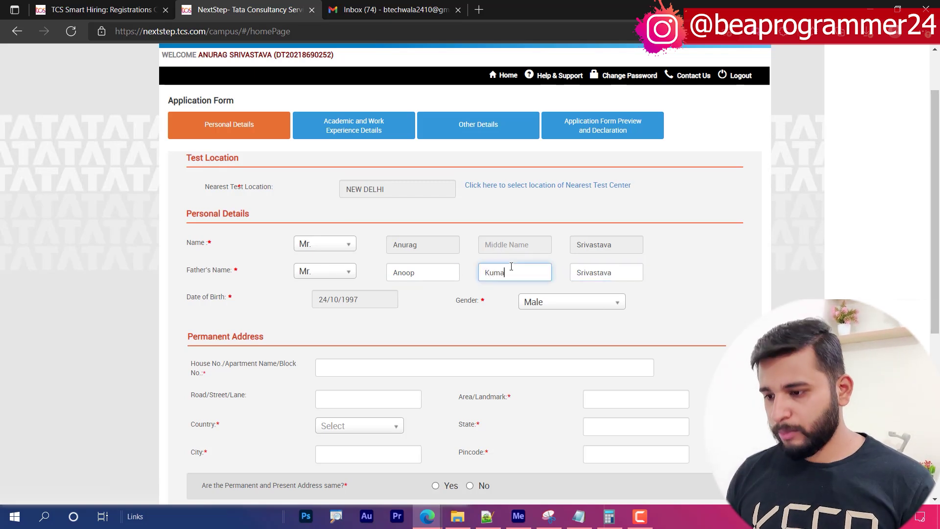
pyautogui.write('r')
# - Fill in the permanent house address and area/landmark, with India as the country
pyautogui.scroll(-3, 573, 289)
pyautogui.click(371, 223)
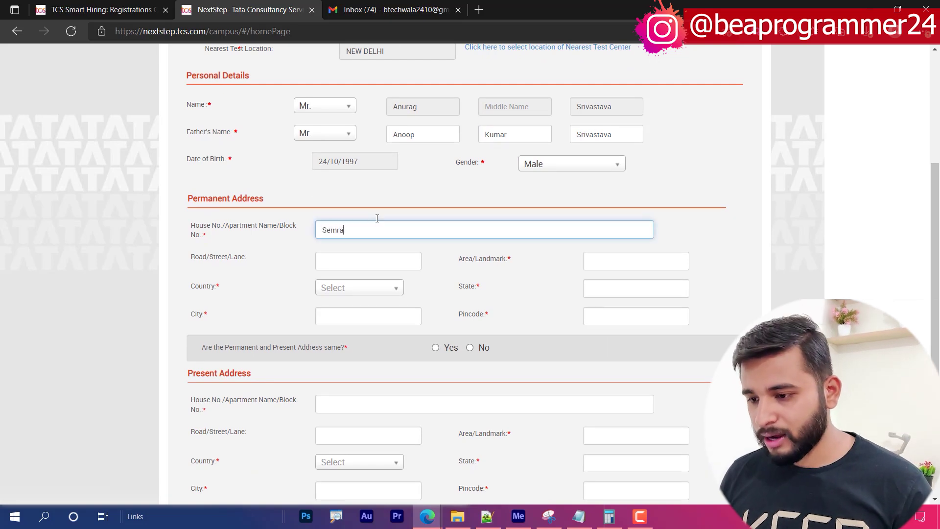
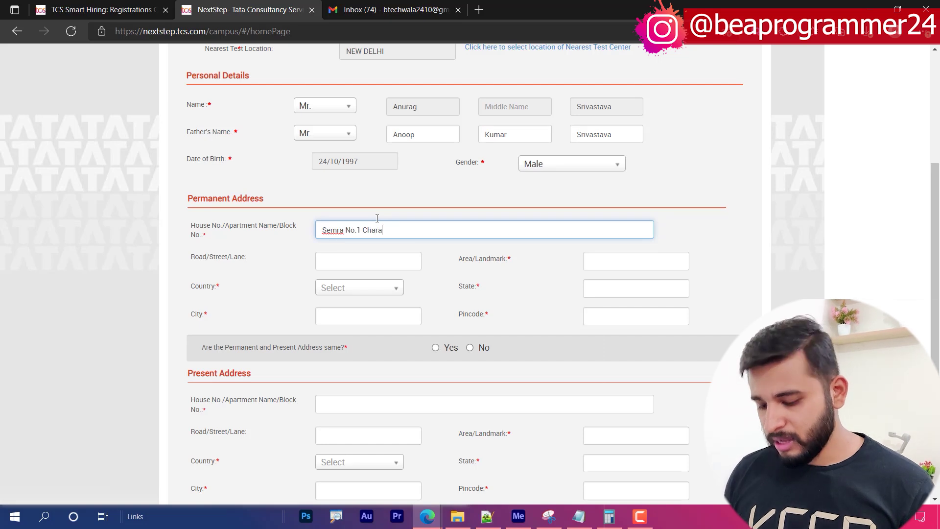
pyautogui.press('Tab')
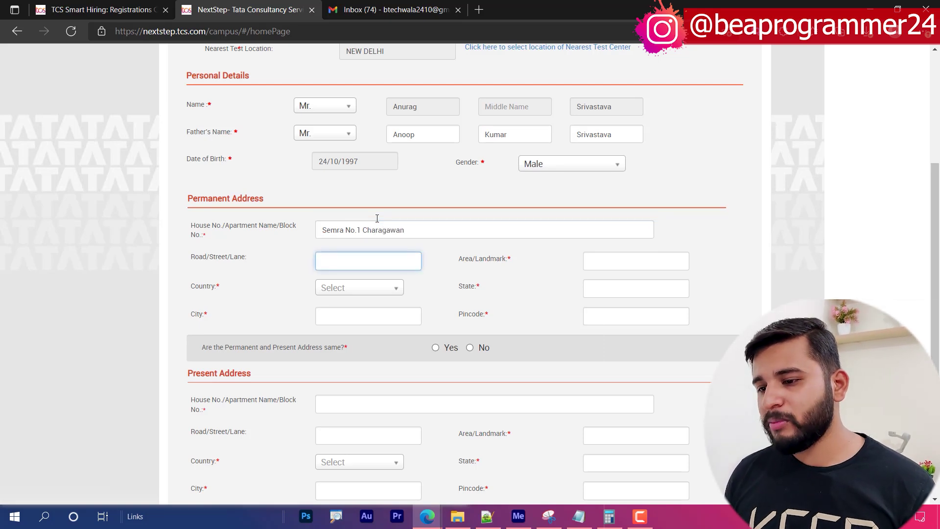
pyautogui.press('Tab')
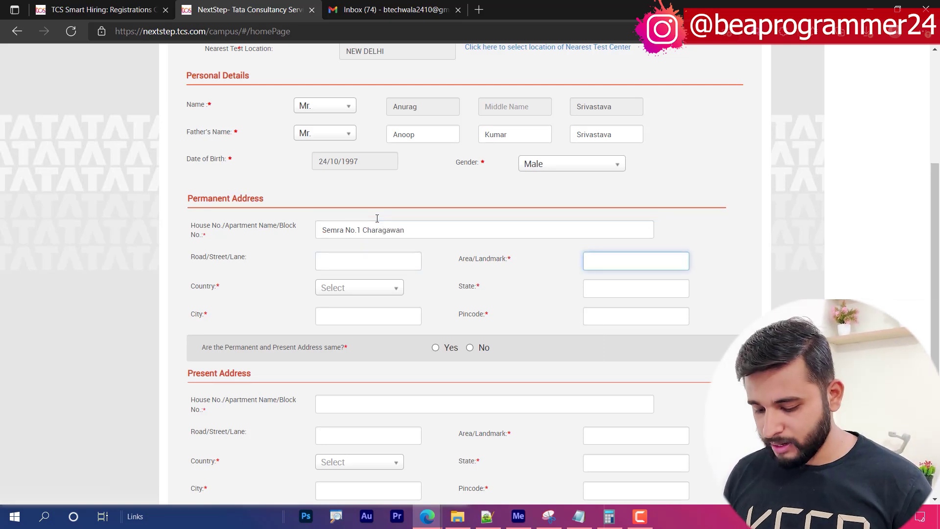
pyautogui.write('Cha')
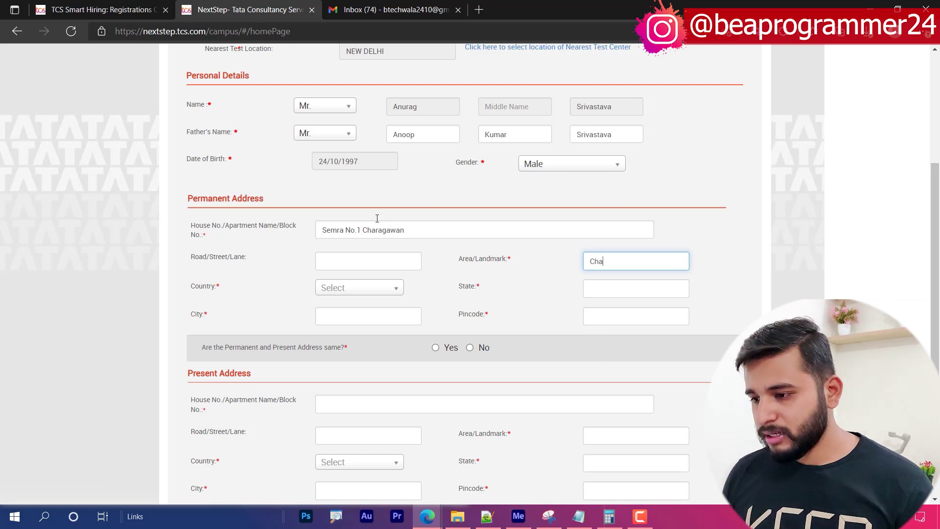
pyautogui.write('rgawan')
pyautogui.press('Tab')
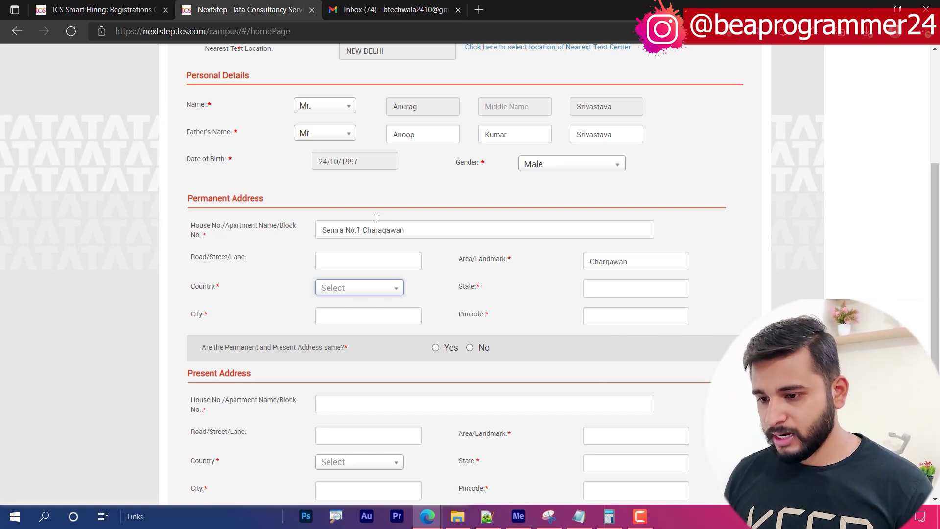
pyautogui.write('i')
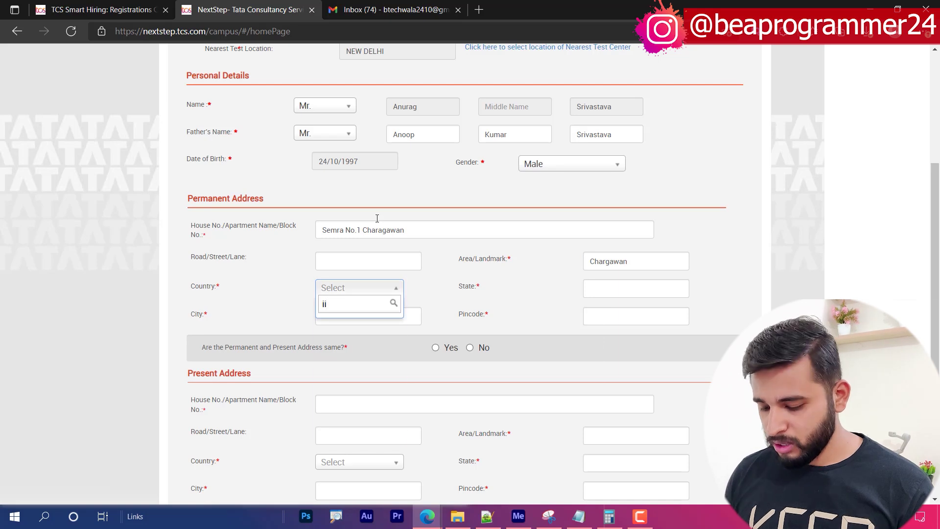
pyautogui.write('nd')
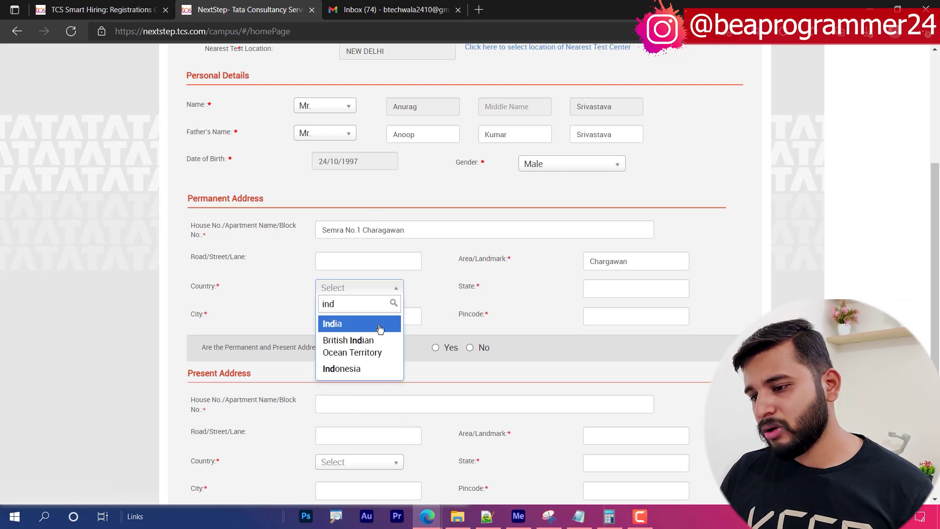
pyautogui.click(380, 324)
# - Set the permanent address state to Uttar Pradesh and enter the city
pyautogui.click(605, 294)
pyautogui.write('Uttar PRadesh')
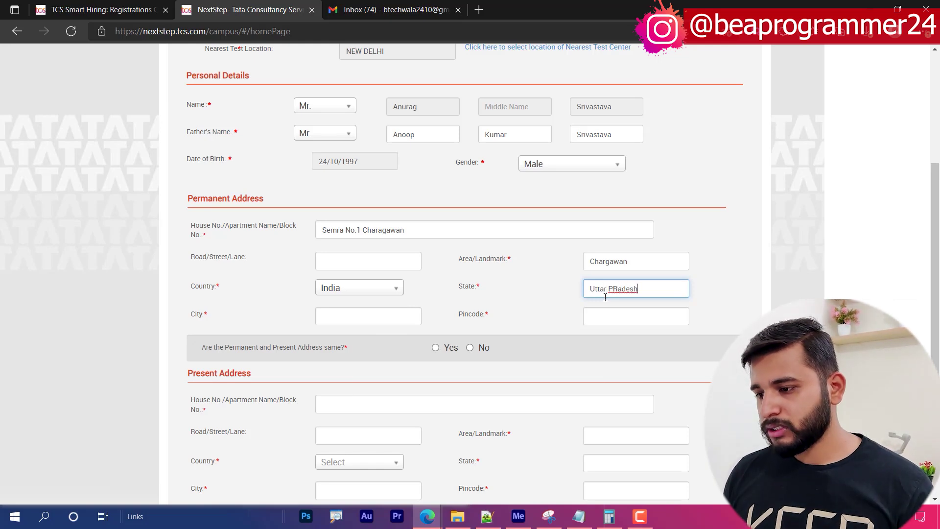
pyautogui.hotkey('shift', 'Right')
pyautogui.write('r')
pyautogui.press('Tab')
pyautogui.write('Gorakhp')
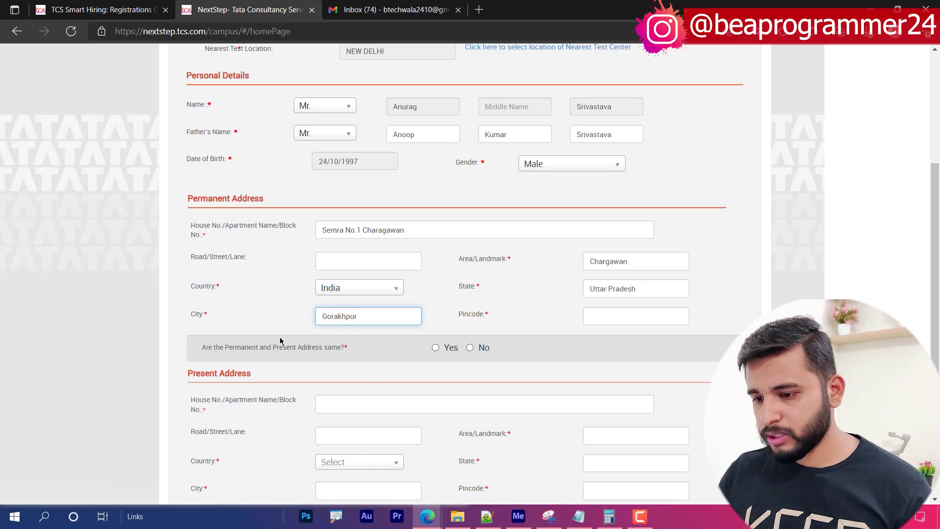
pyautogui.moveTo(180, 306); pyautogui.dragTo(242, 334)
pyautogui.press('Escape')
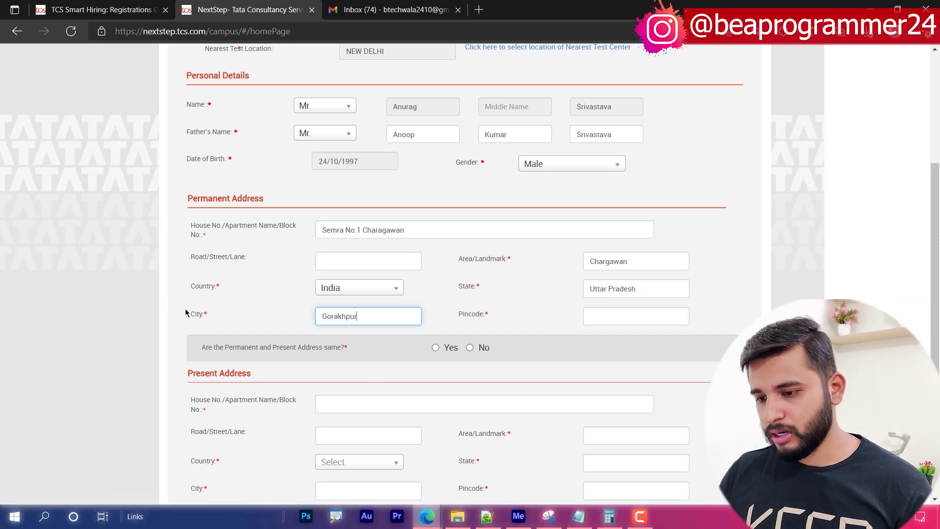
pyautogui.hotkey('ctrl', '2')
pyautogui.moveTo(182, 292); pyautogui.dragTo(239, 330)
pyautogui.press('Escape')
# - Enter the permanent address pincode and mark the present address as the same
pyautogui.click(591, 317)
pyautogui.write('27301')
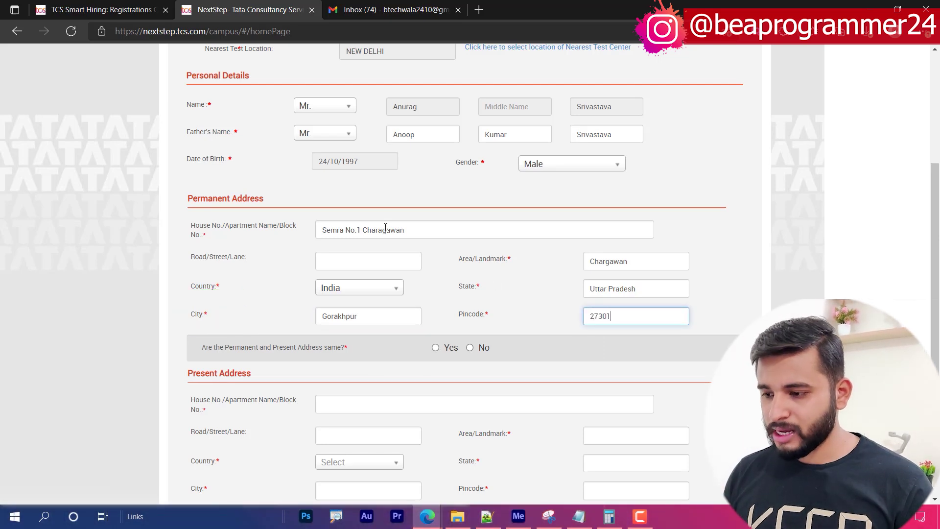
pyautogui.click(435, 348)
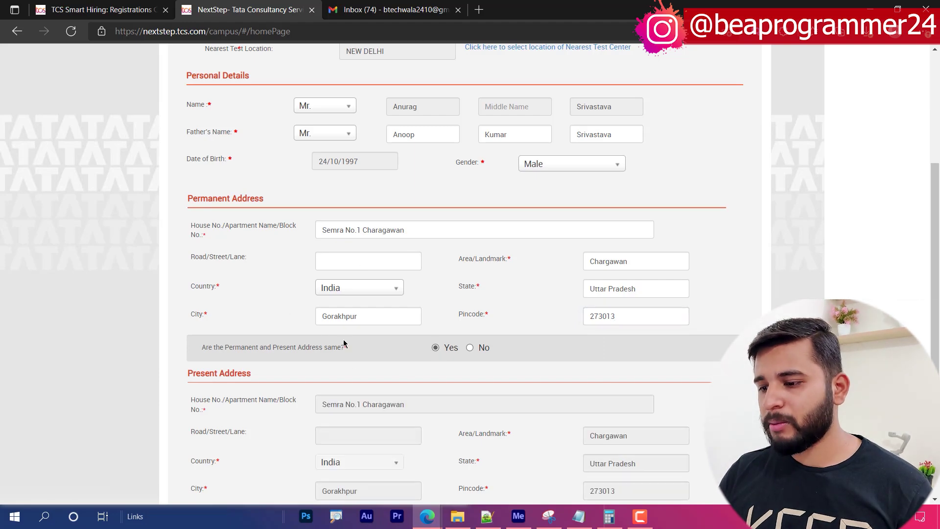
pyautogui.scroll(-3, 294, 320)
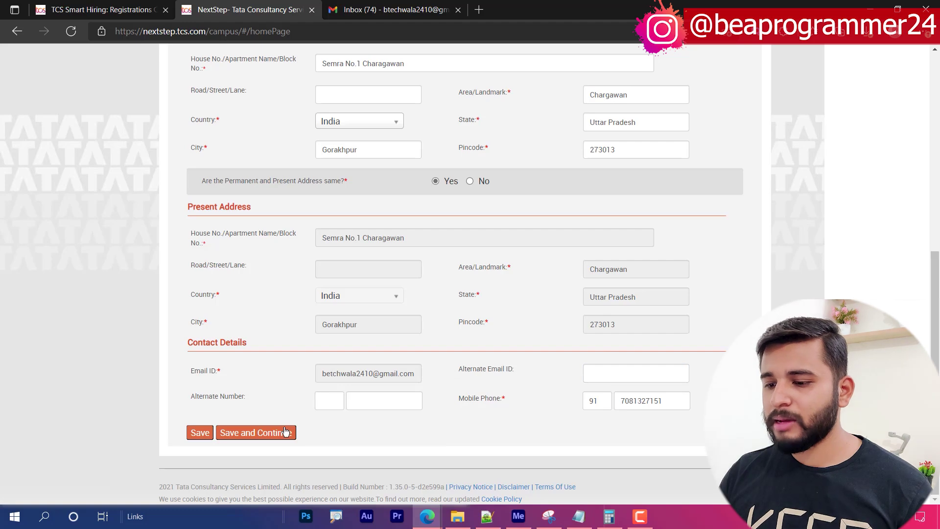
# - Save Personal Details, review the Academic Instructions, and open Highest Qualification Category Details
pyautogui.click(262, 432)
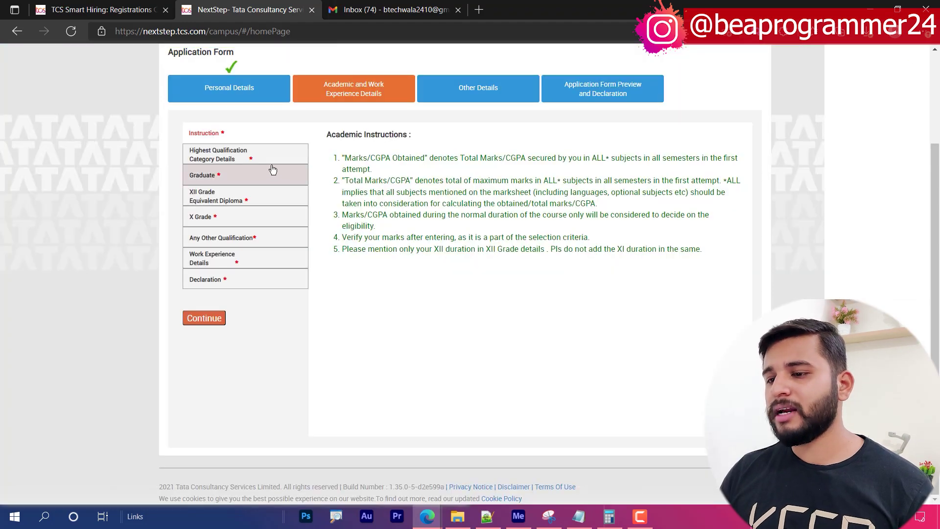
pyautogui.click(258, 158)
pyautogui.click(227, 132)
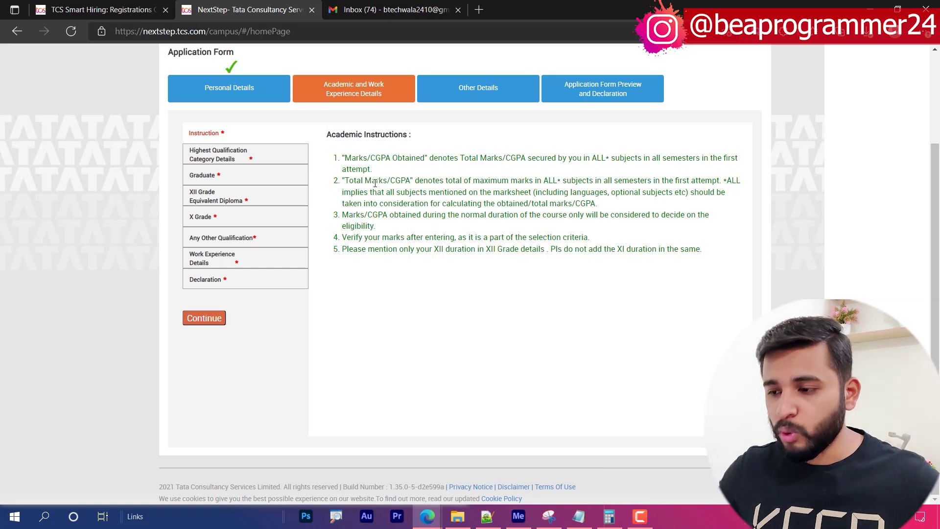
pyautogui.click(221, 175)
pyautogui.click(221, 151)
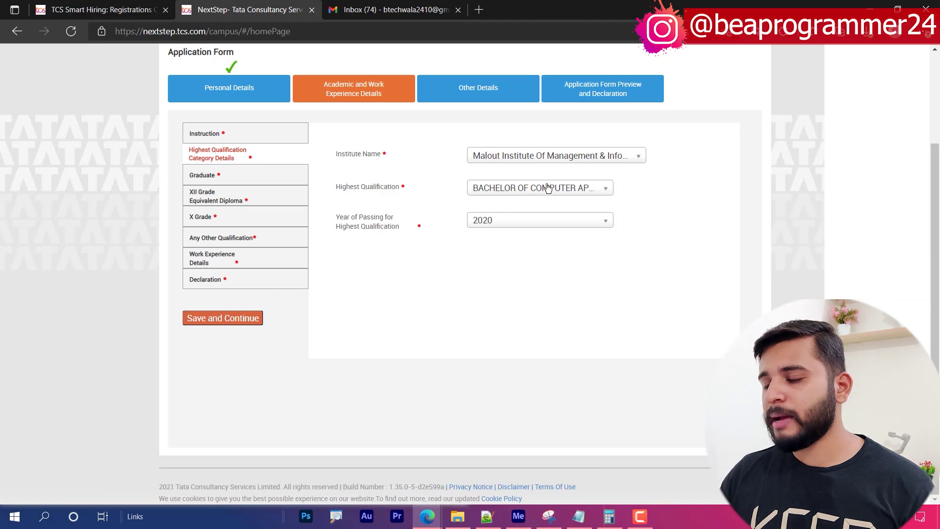
# - Save the highest qualification and set the Graduate course start date to 15/06/2017
pyautogui.click(223, 317)
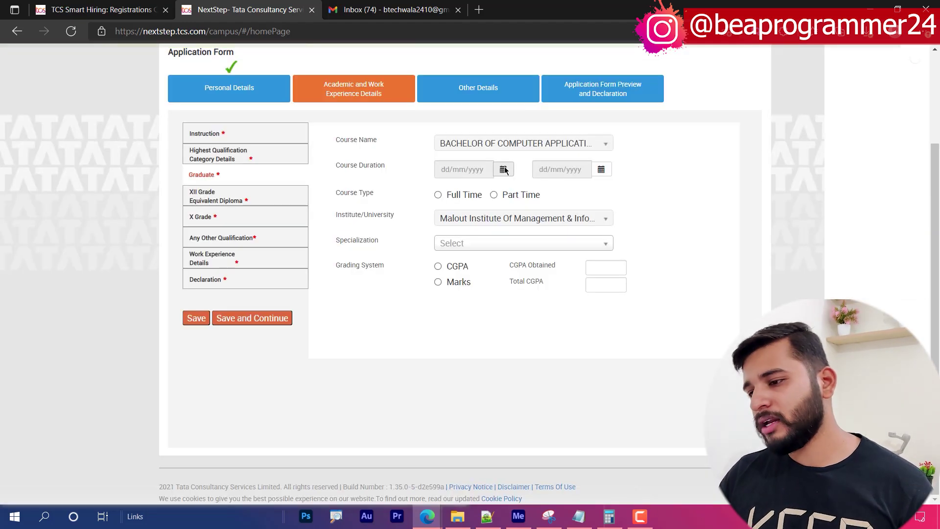
pyautogui.click(504, 170)
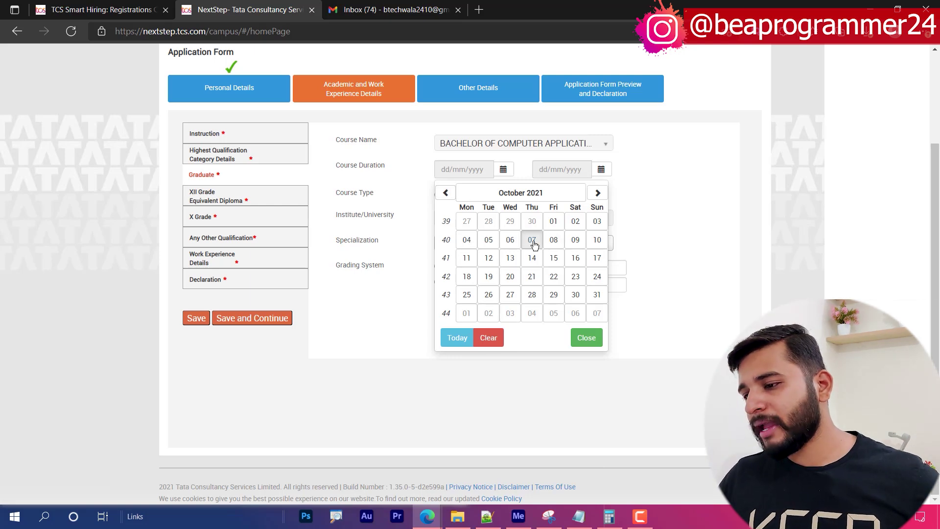
pyautogui.click(548, 201)
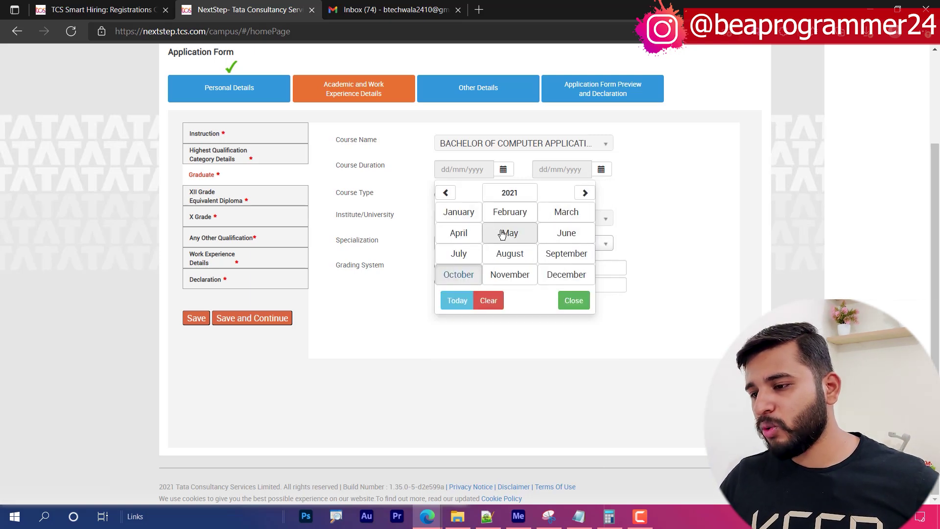
pyautogui.click(512, 193)
pyautogui.click(444, 192)
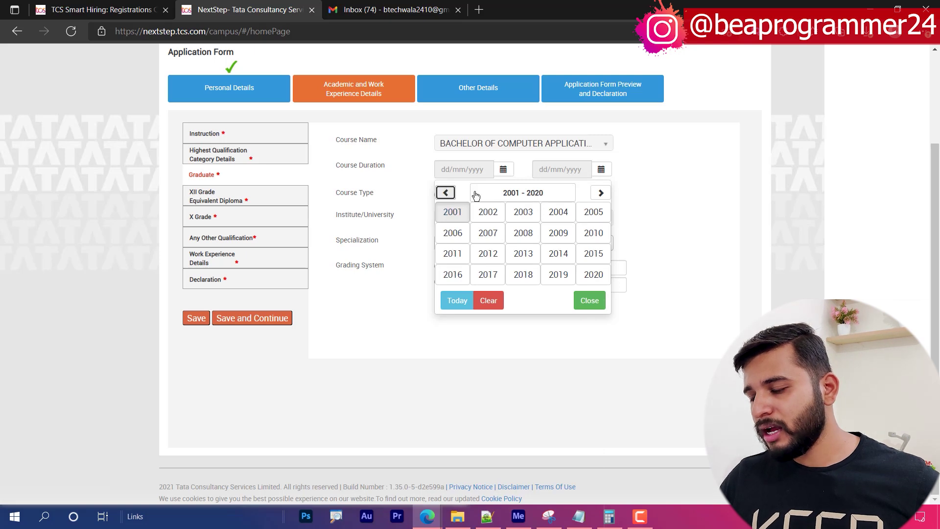
pyautogui.click(488, 274)
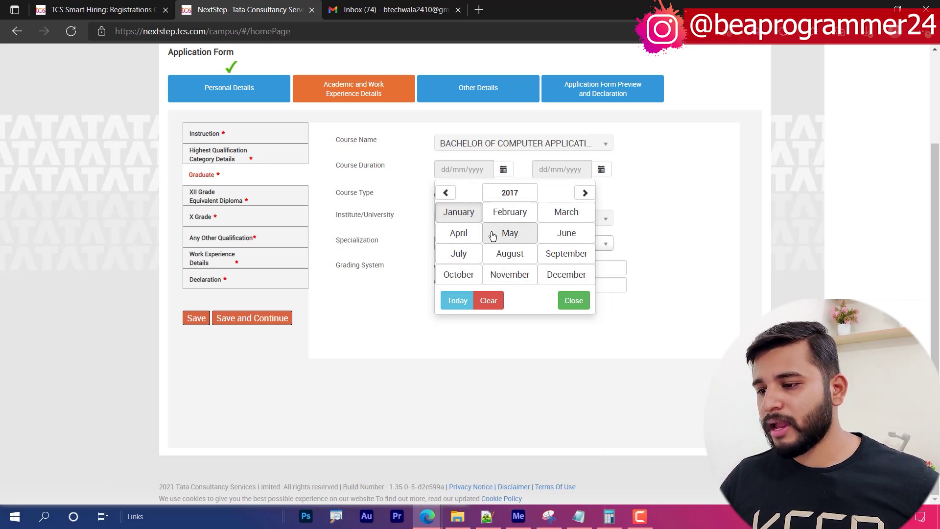
pyautogui.click(552, 240)
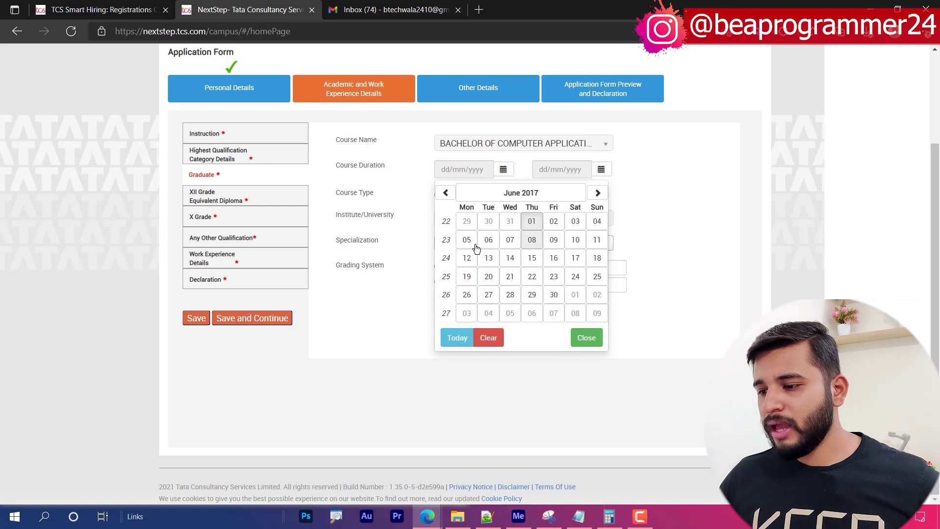
pyautogui.click(533, 259)
# - Set the Graduate course end date to 21/05/2020
pyautogui.click(607, 173)
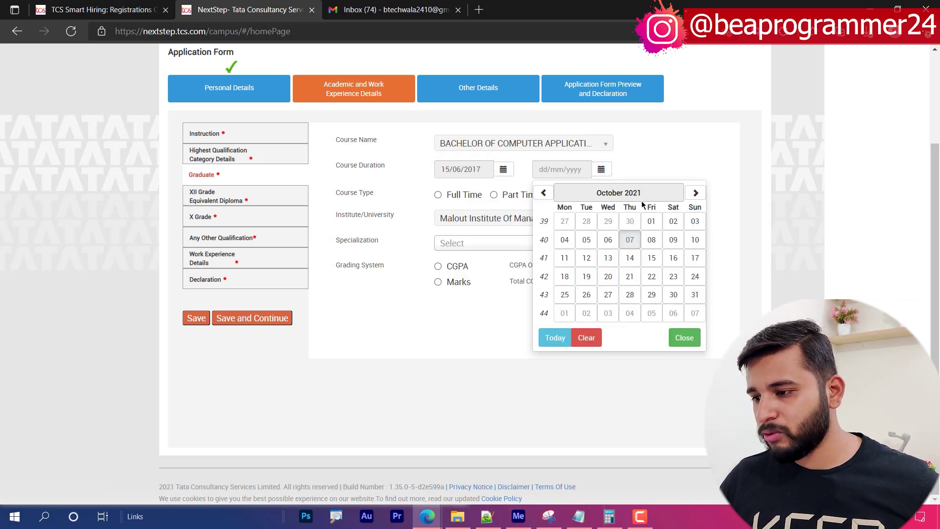
pyautogui.click(632, 193)
pyautogui.click(598, 193)
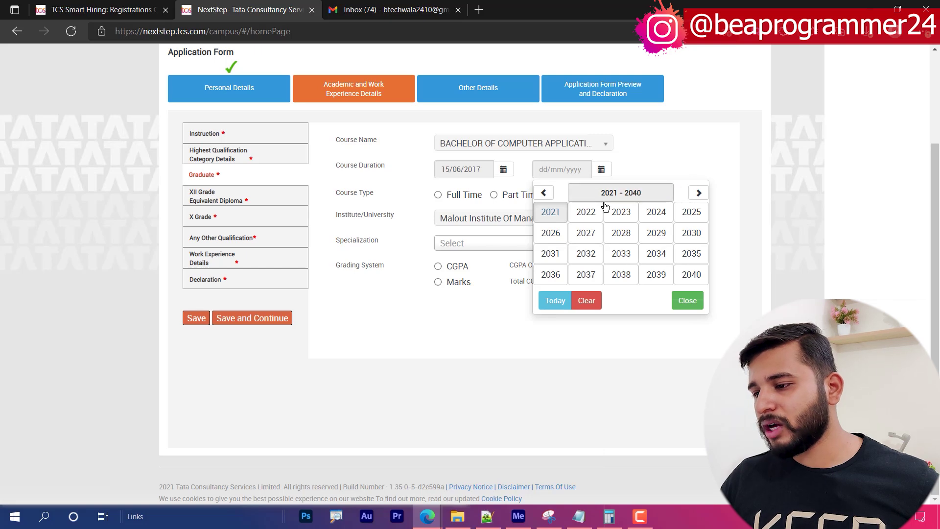
pyautogui.click(543, 192)
pyautogui.click(691, 274)
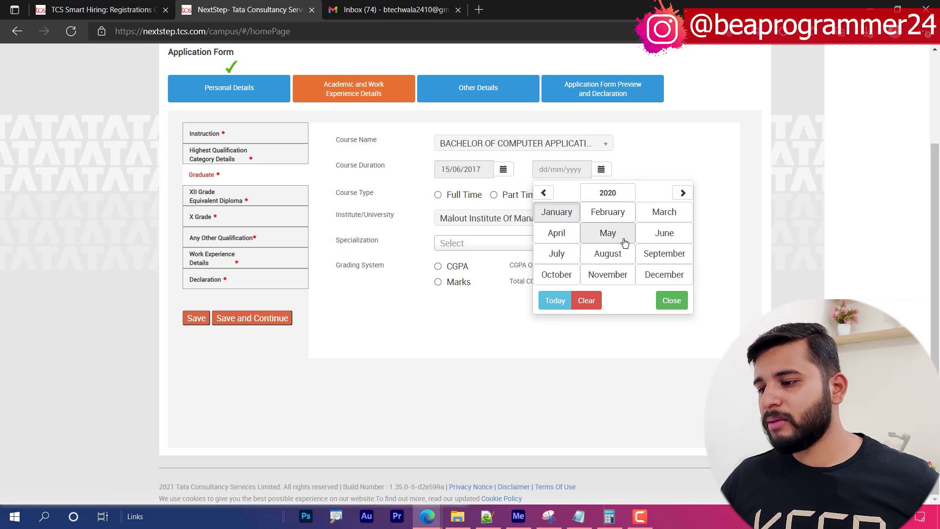
pyautogui.click(608, 233)
pyautogui.click(629, 276)
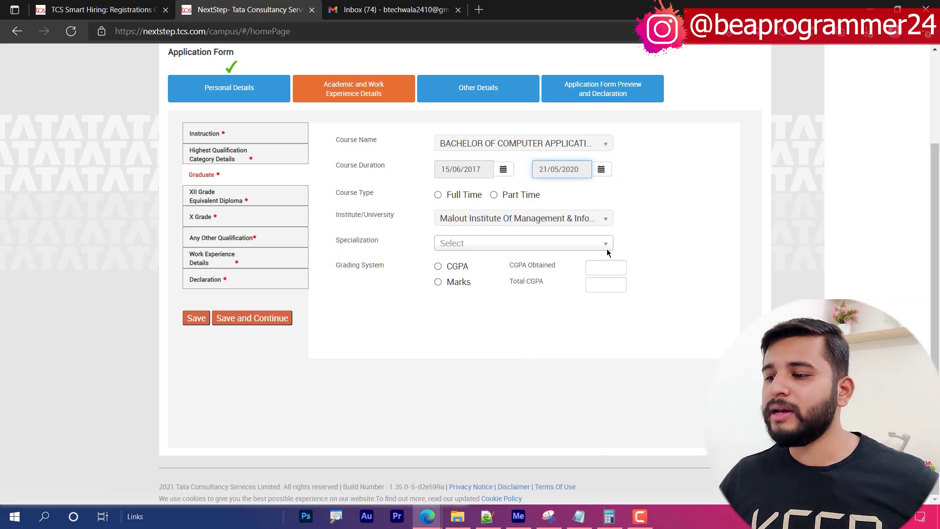
pyautogui.click(738, 204)
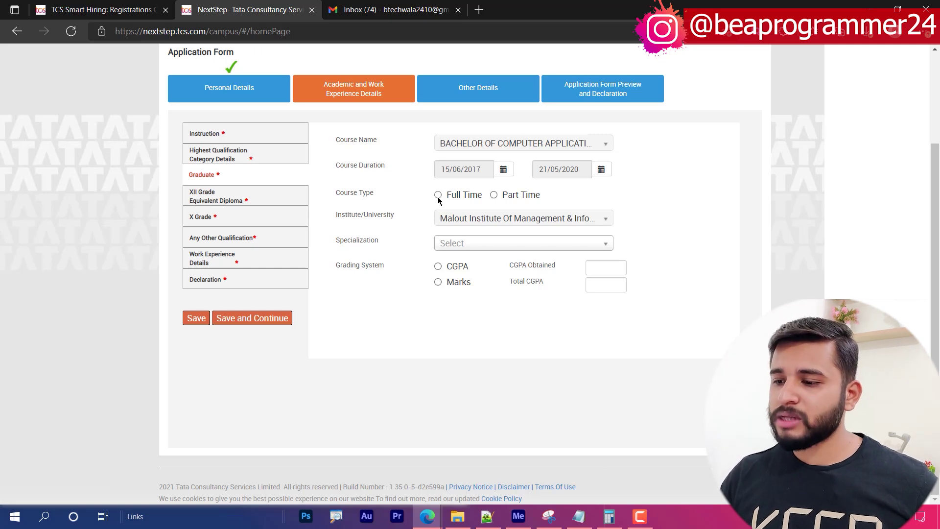
# - Set the specialization to COMPUTER APPLICATION and choose CGPA grading
pyautogui.click(507, 248)
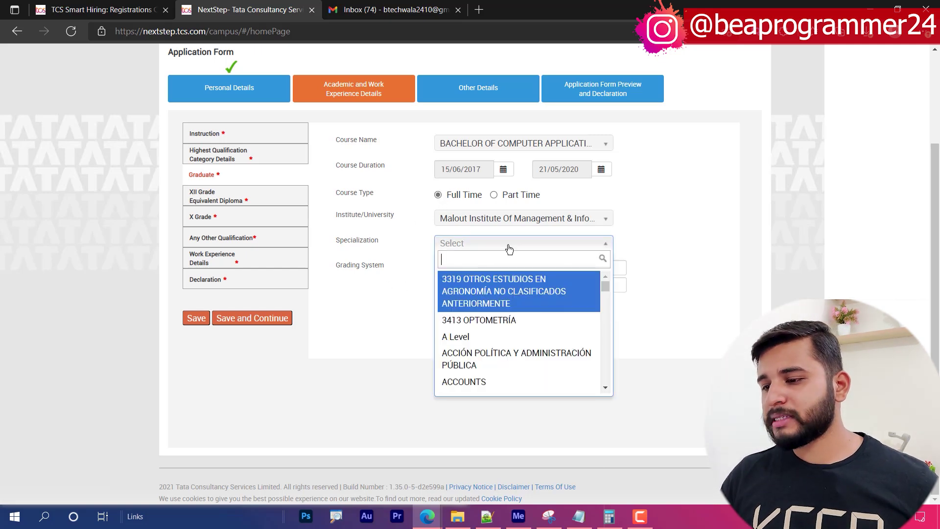
pyautogui.write('comp')
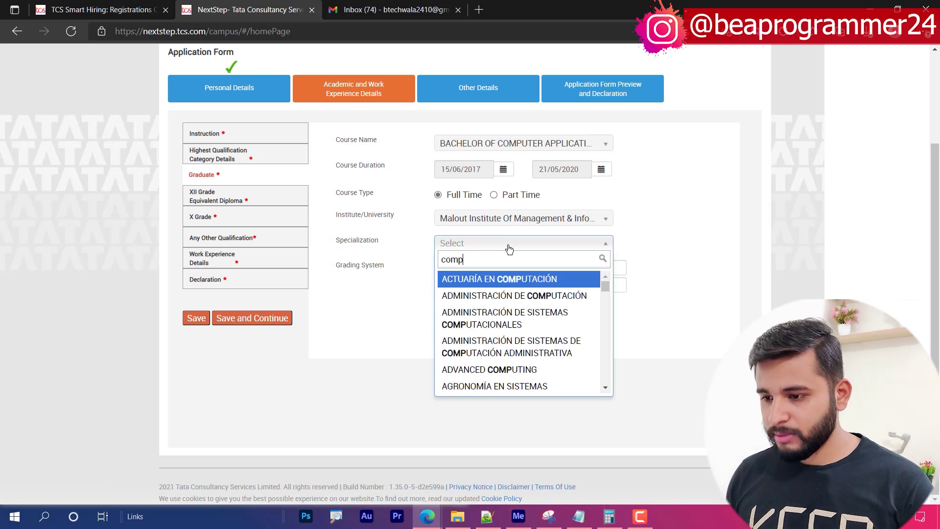
pyautogui.write('uter')
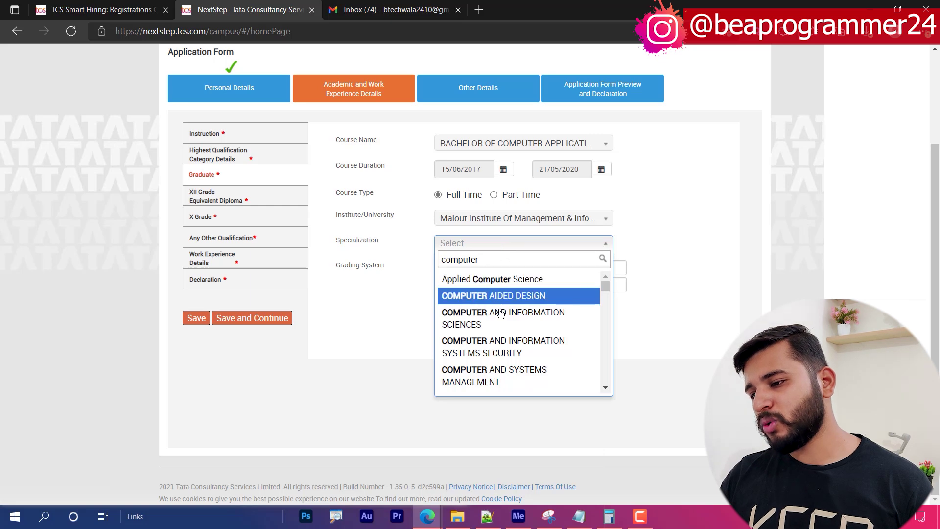
pyautogui.scroll(-3, 534, 343)
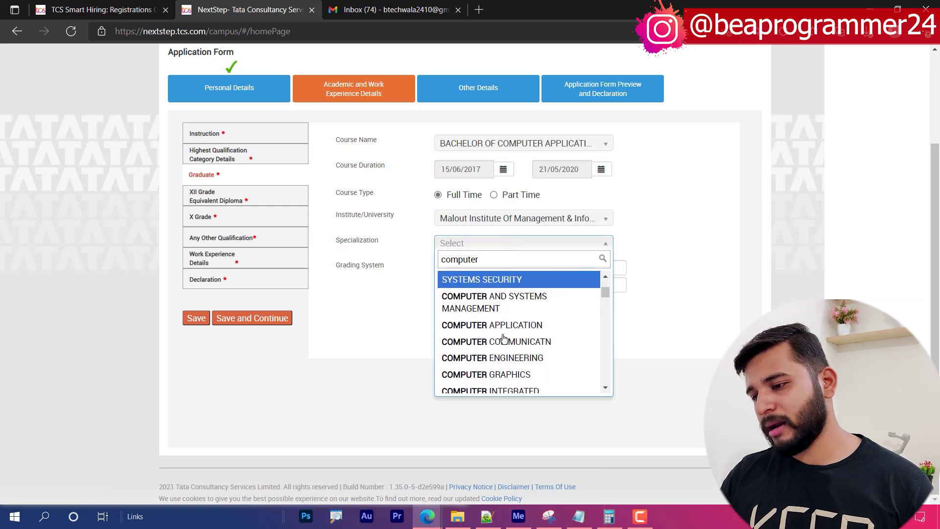
pyautogui.click(541, 325)
pyautogui.click(439, 266)
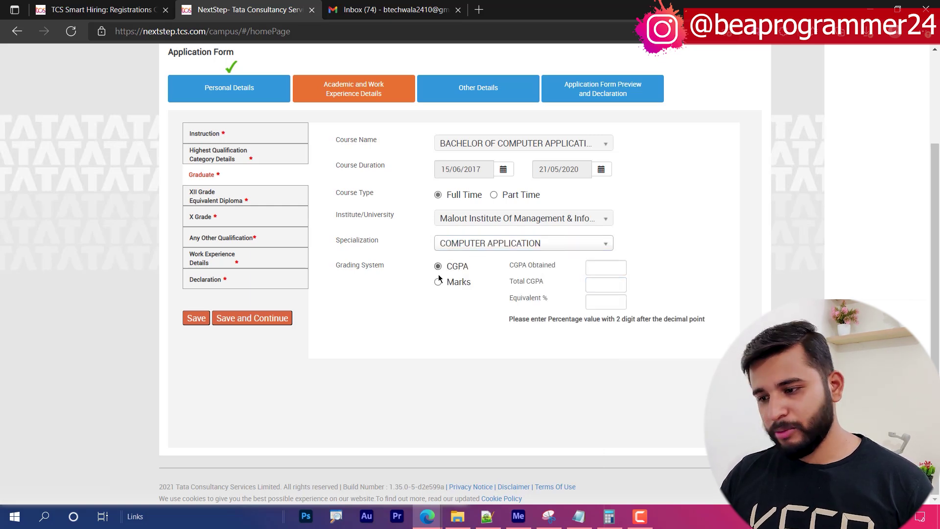
# - Enter CGPA 7.2 out of 10 with an equivalent percentage of 72
pyautogui.click(607, 269)
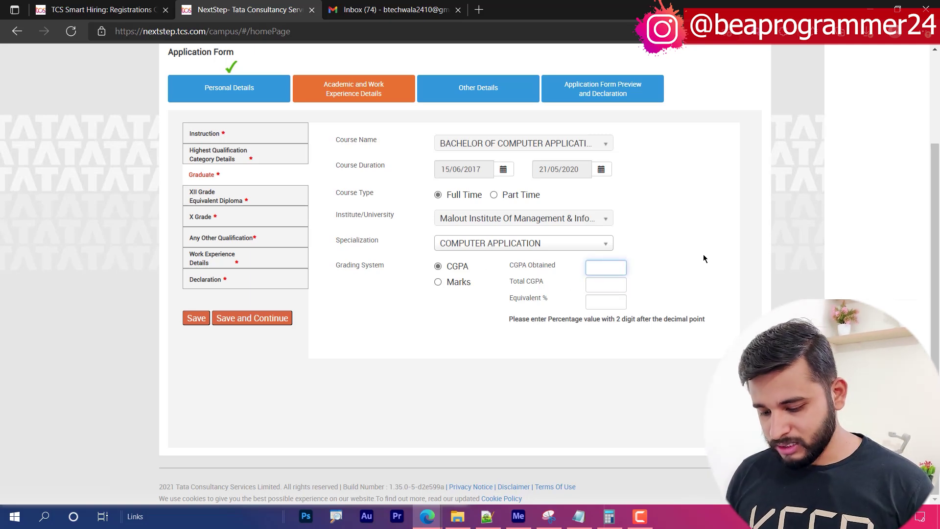
pyautogui.write('7.2')
pyautogui.press('Tab')
pyautogui.write('10')
pyautogui.press('Tab')
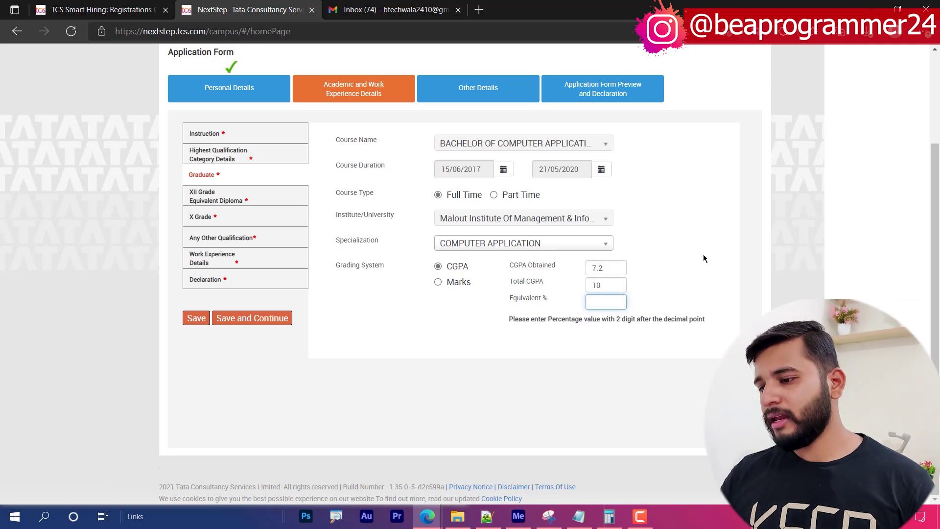
pyautogui.click(656, 282)
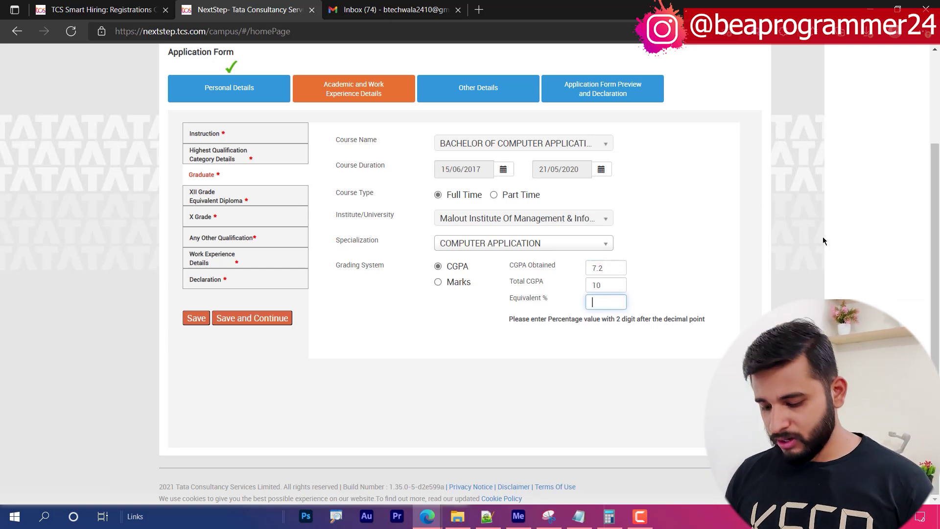
pyautogui.write('72')
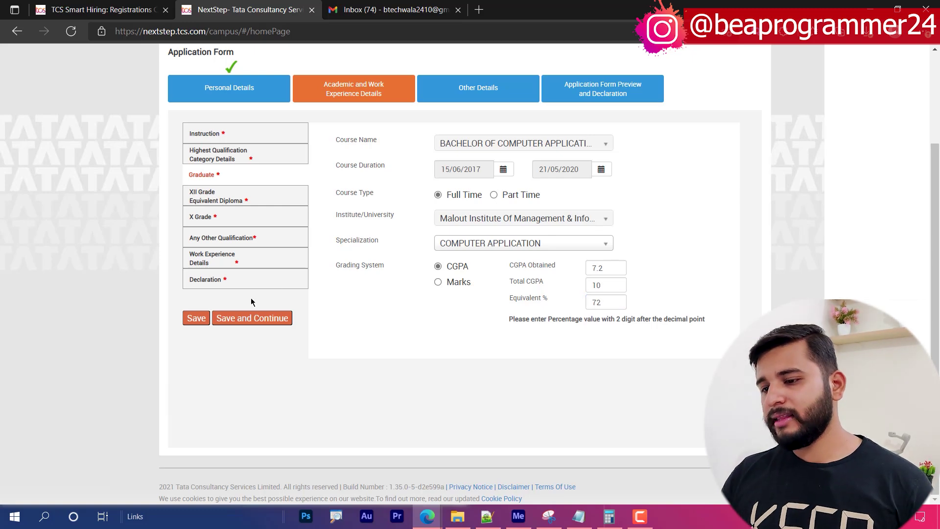
# - Correct the equivalent percentage to 72.22 after the two-decimal warning and save the Graduate details
pyautogui.click(253, 319)
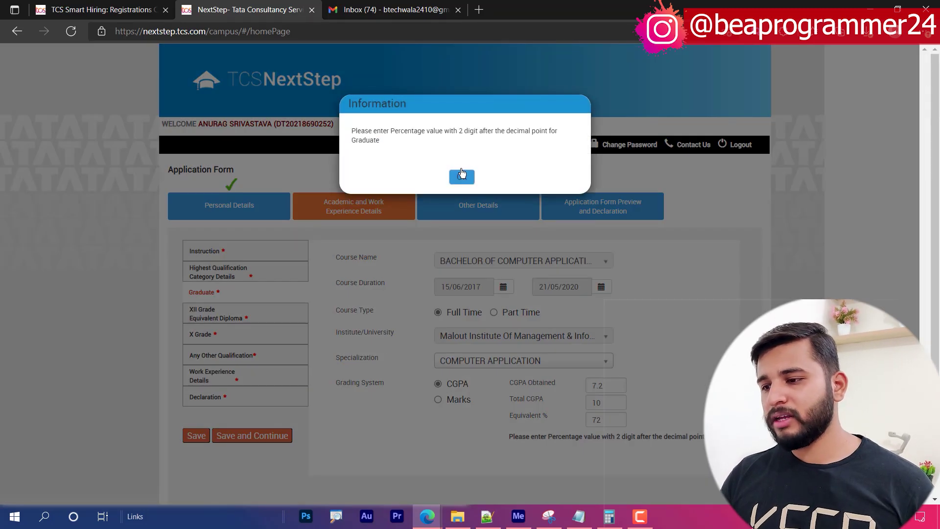
pyautogui.click(461, 176)
pyautogui.click(611, 422)
pyautogui.write('.22')
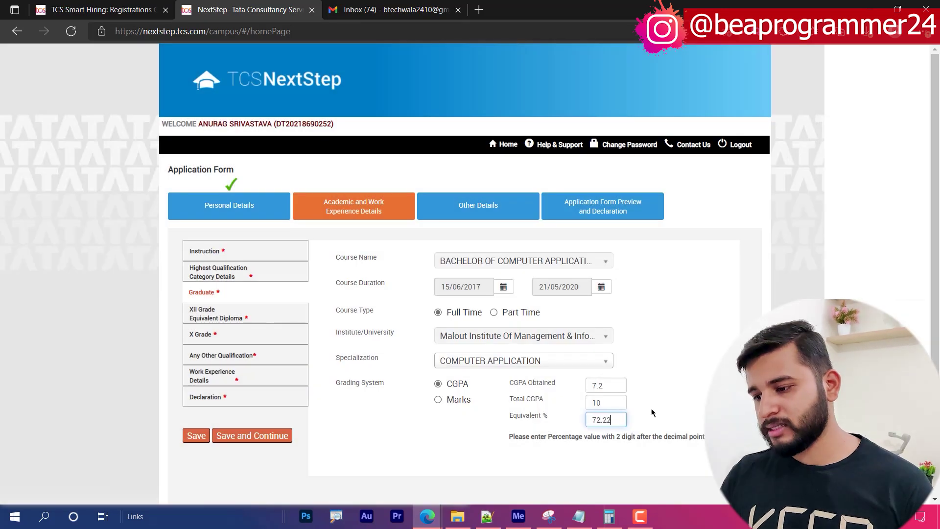
pyautogui.click(287, 442)
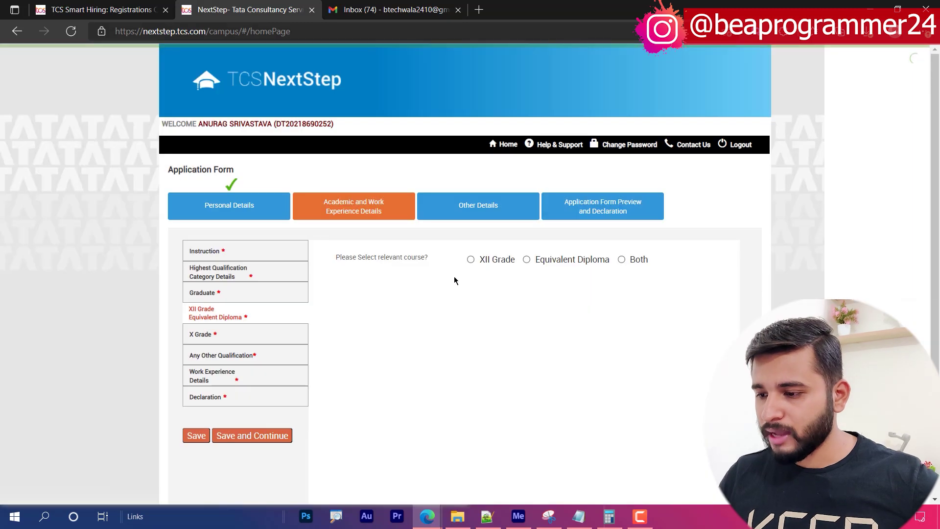
# - Choose XII Grade and enter specialization PCM, institute RAMPUS and board CBSE
pyautogui.click(481, 259)
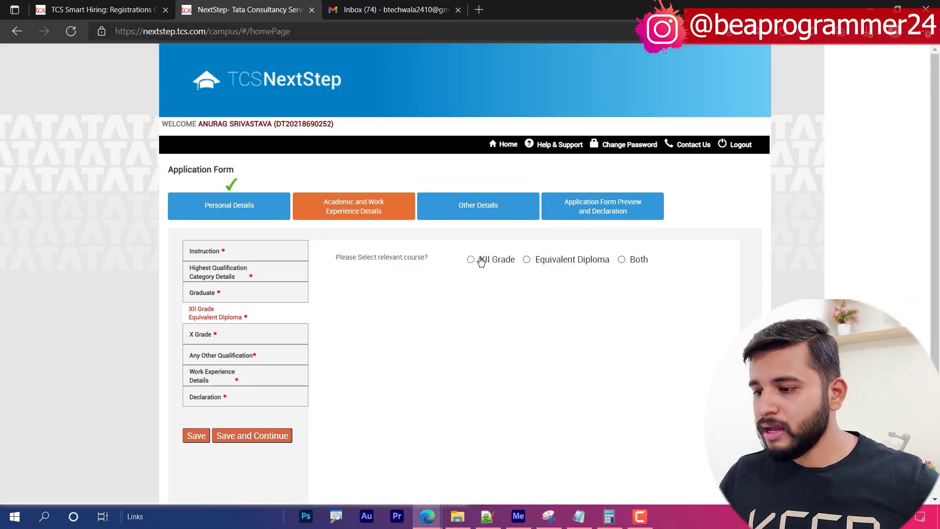
pyautogui.click(473, 296)
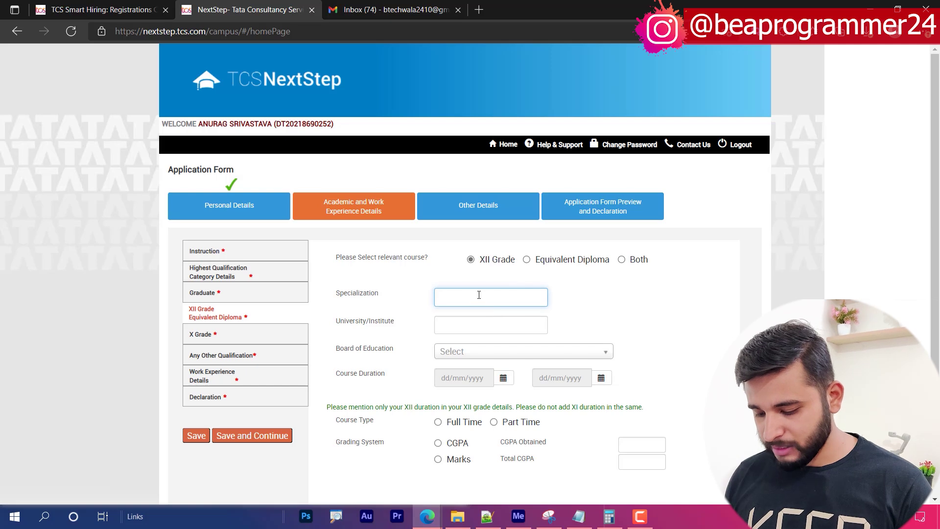
pyautogui.write('pcm')
pyautogui.press('Tab')
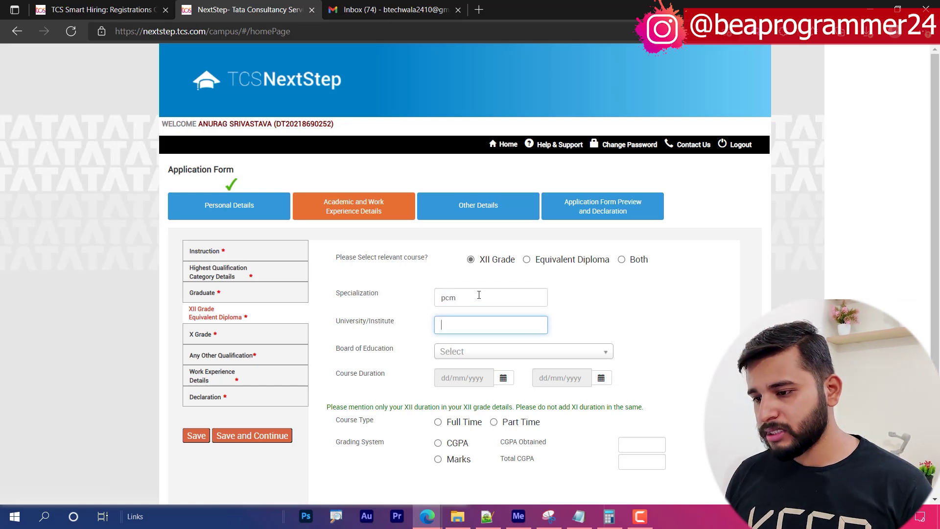
pyautogui.hotkey('shift', 'Tab')
pyautogui.write('PCM')
pyautogui.press('Tab')
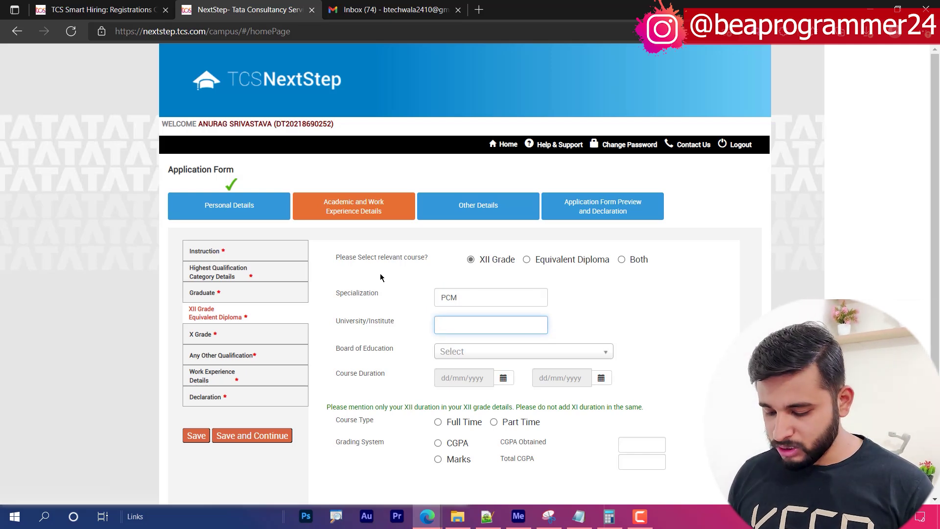
pyautogui.write('RAMPUS')
pyautogui.press('Tab')
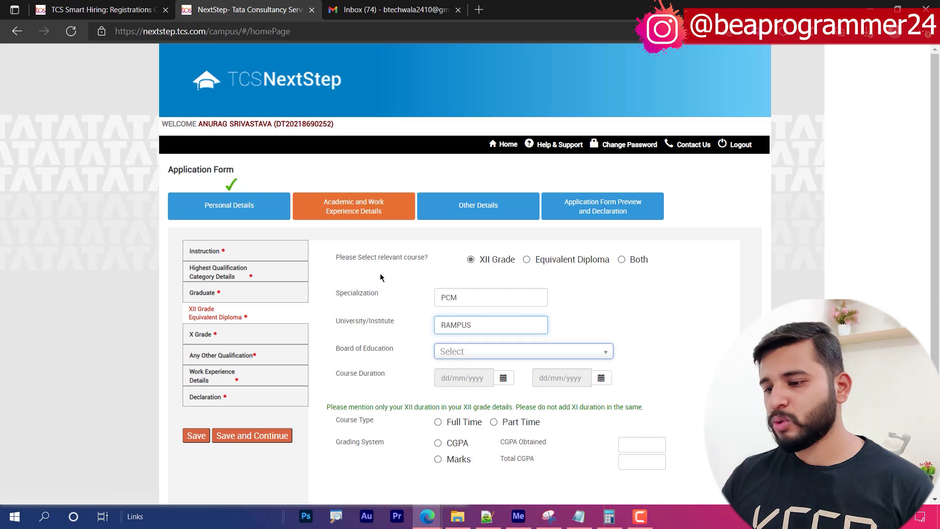
pyautogui.write('c')
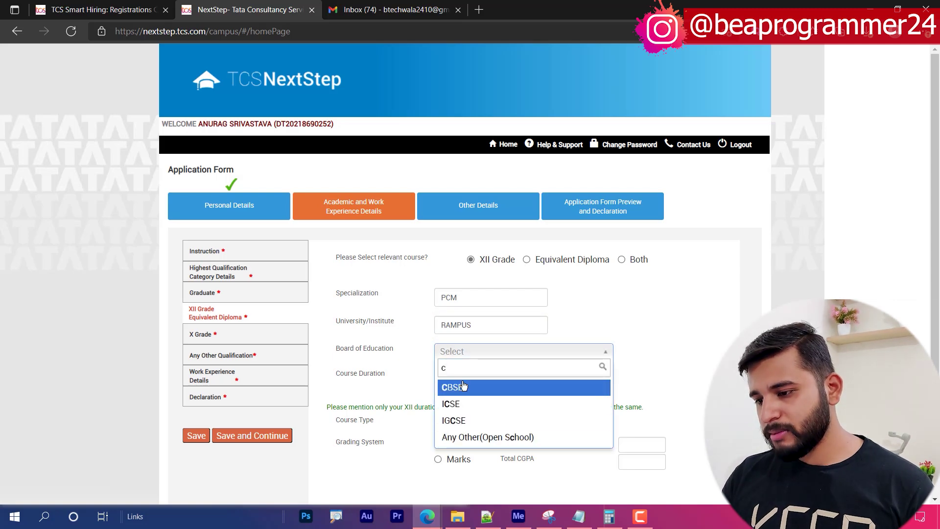
pyautogui.click(483, 393)
pyautogui.click(502, 378)
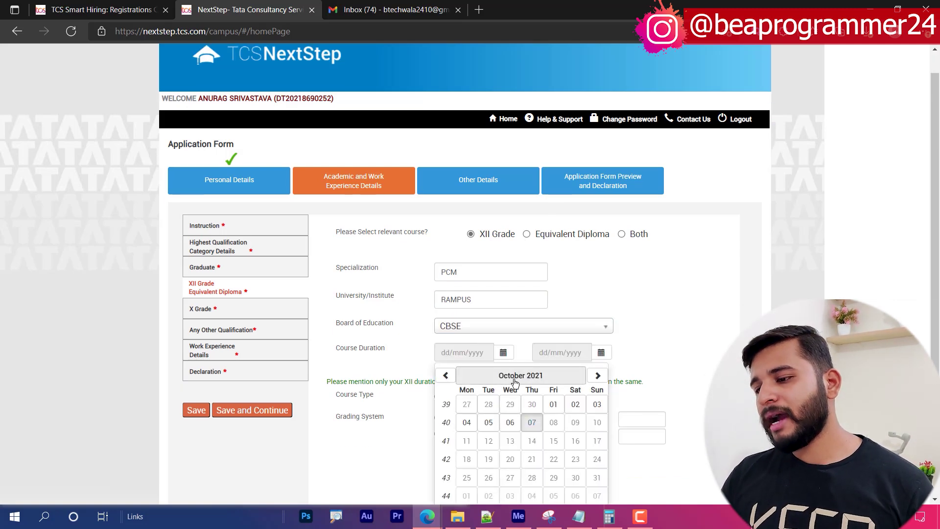
# - Set the XII course start date to 29/04/2015
pyautogui.scroll(-2, 501, 316)
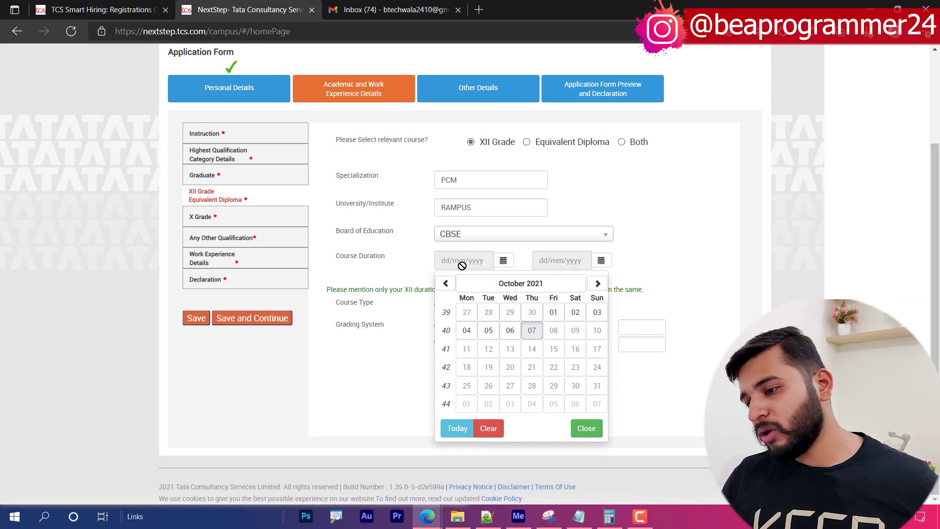
pyautogui.click(446, 284)
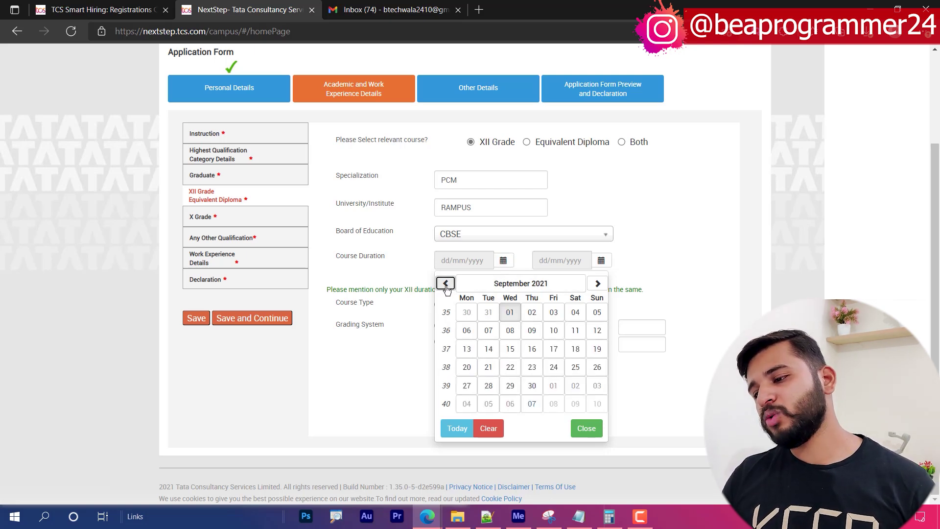
pyautogui.click(516, 283)
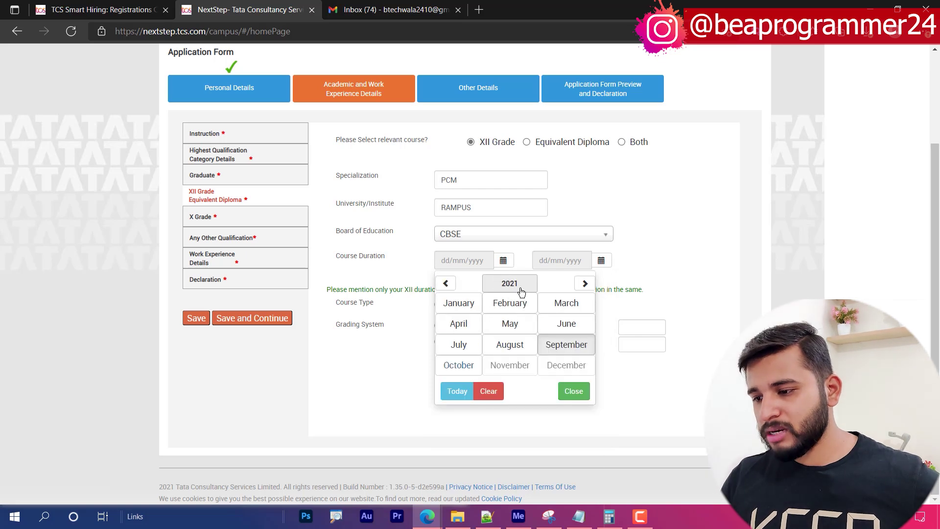
pyautogui.click(511, 284)
pyautogui.click(445, 283)
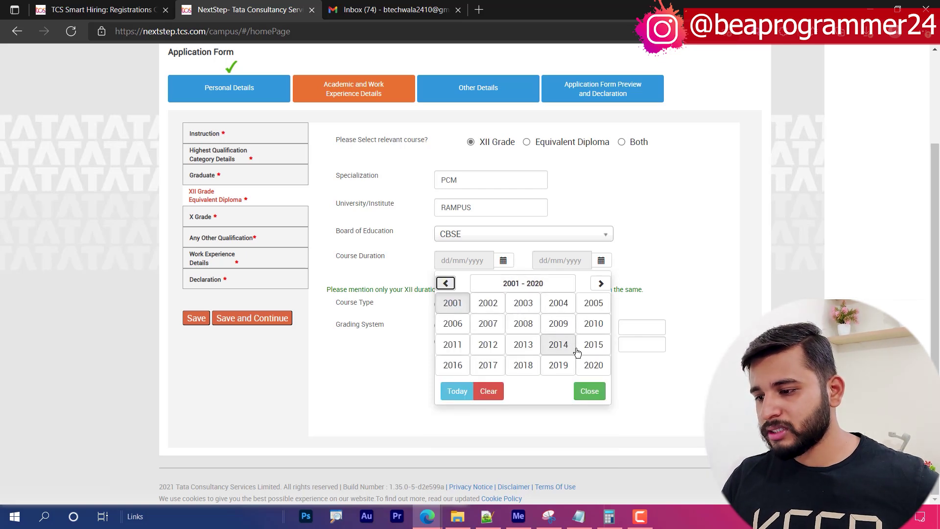
pyautogui.click(452, 365)
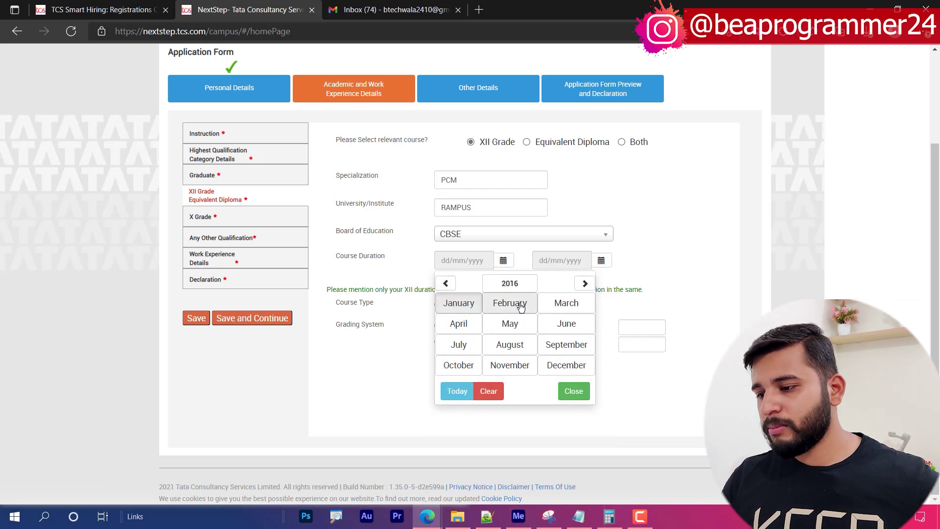
pyautogui.click(558, 306)
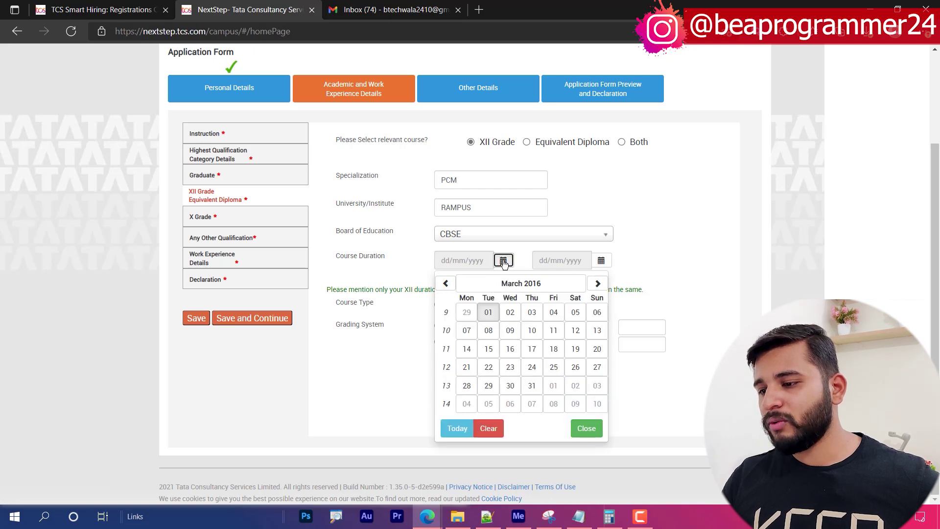
pyautogui.click(509, 284)
pyautogui.click(509, 285)
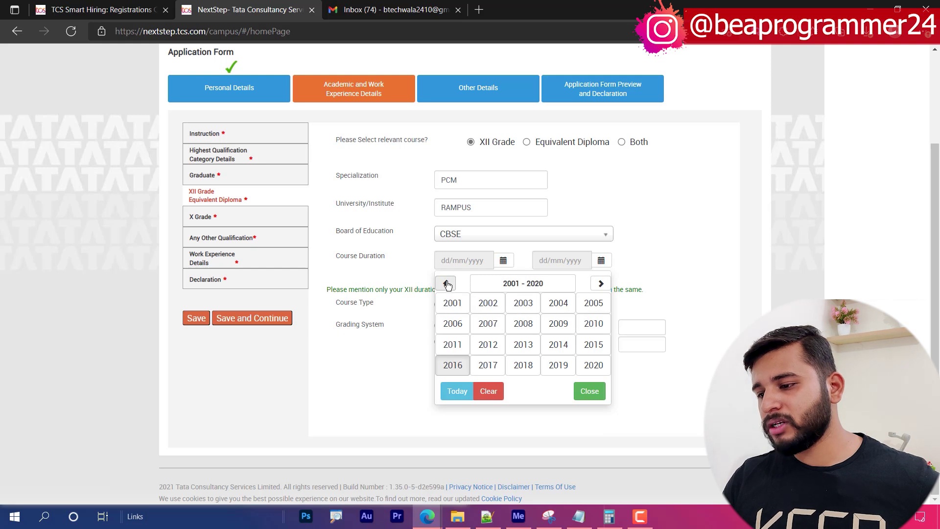
pyautogui.click(578, 344)
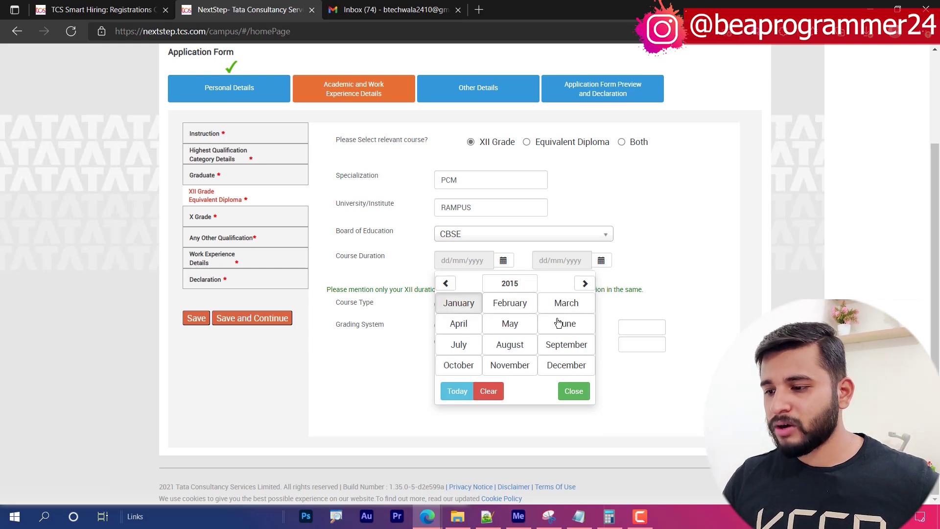
pyautogui.click(509, 323)
pyautogui.click(509, 321)
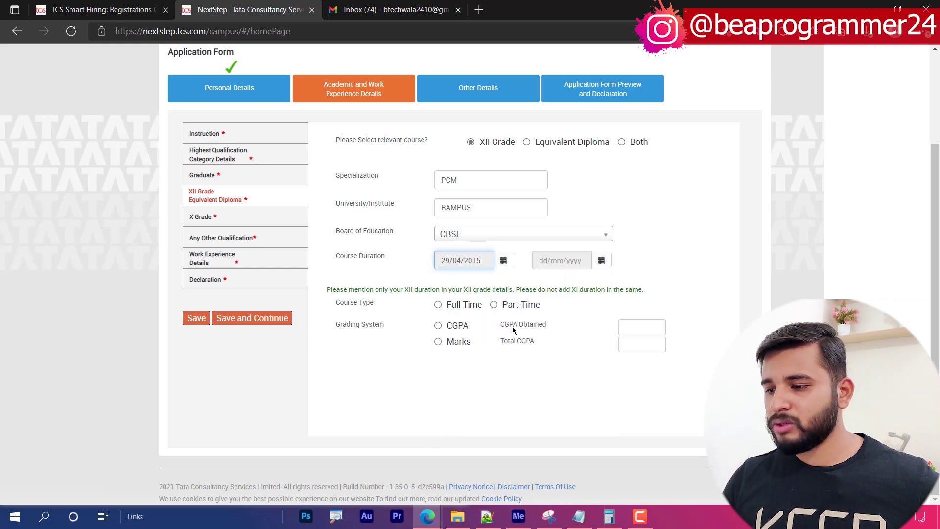
pyautogui.click(504, 260)
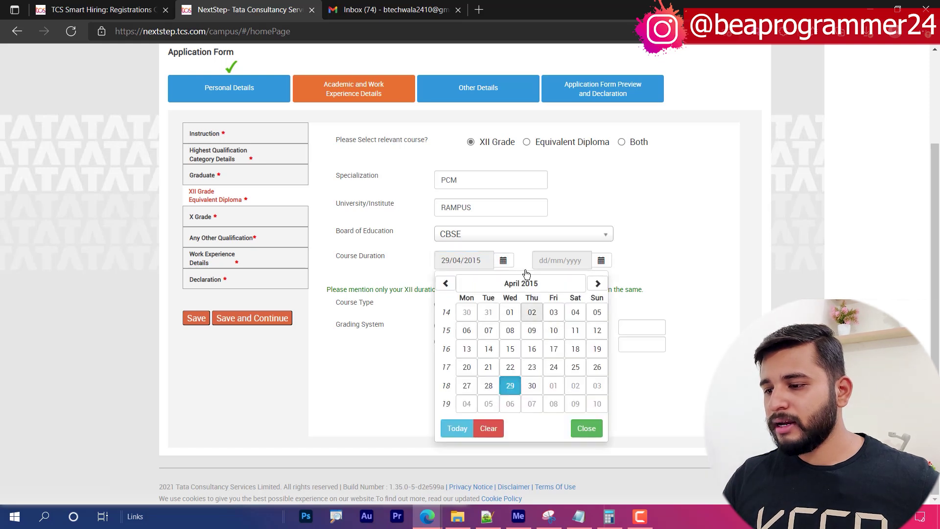
pyautogui.click(520, 265)
# - Set the XII course end date to 10/08/2017
pyautogui.click(601, 260)
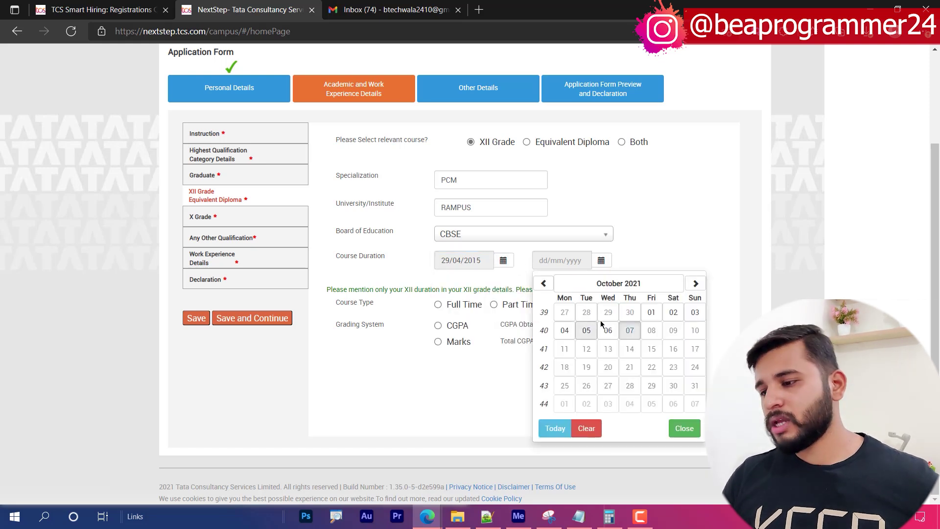
pyautogui.click(616, 283)
pyautogui.click(614, 283)
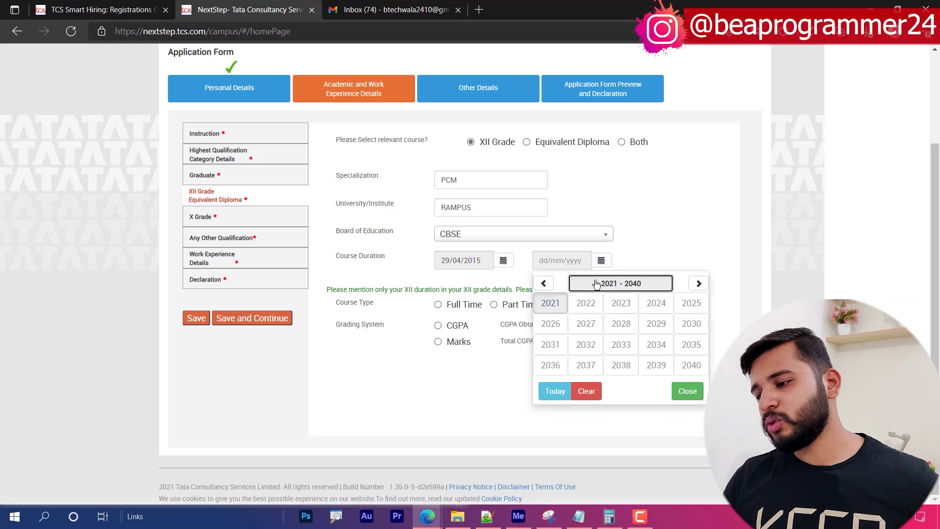
pyautogui.click(543, 283)
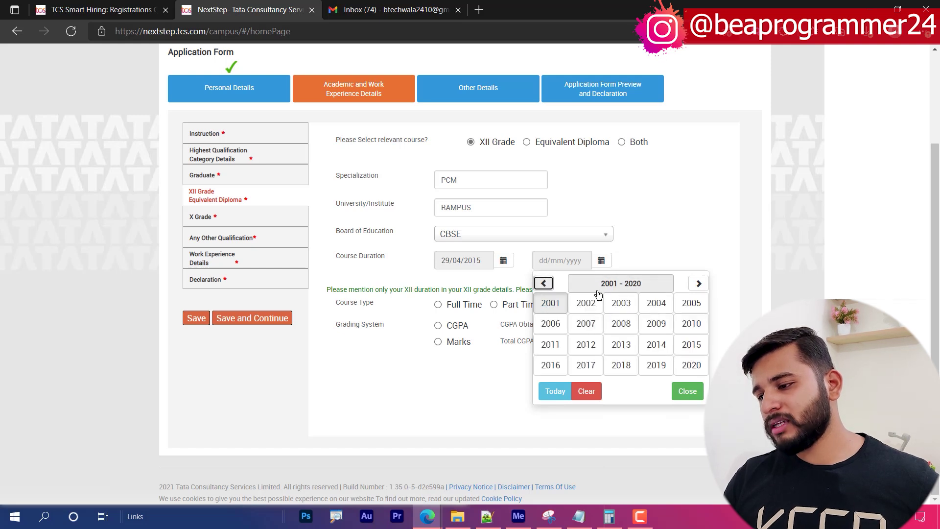
pyautogui.click(585, 364)
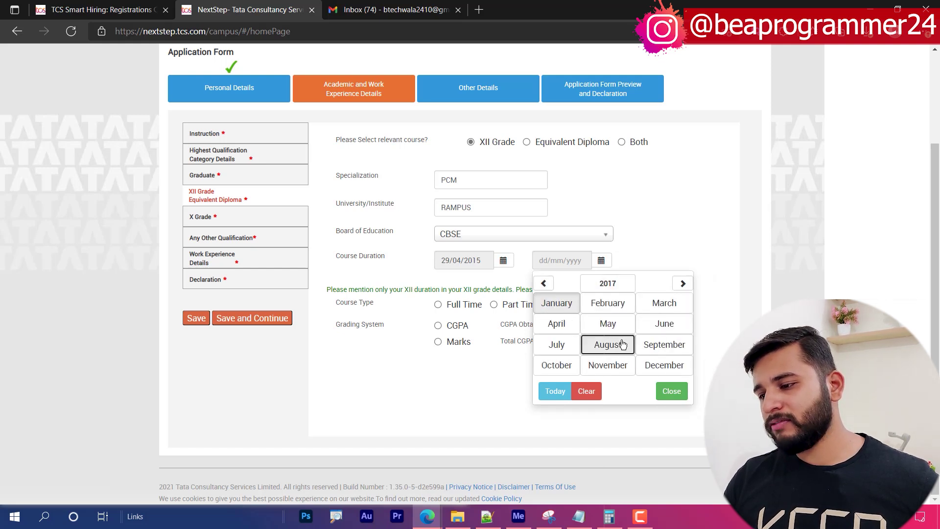
pyautogui.click(620, 341)
pyautogui.click(628, 331)
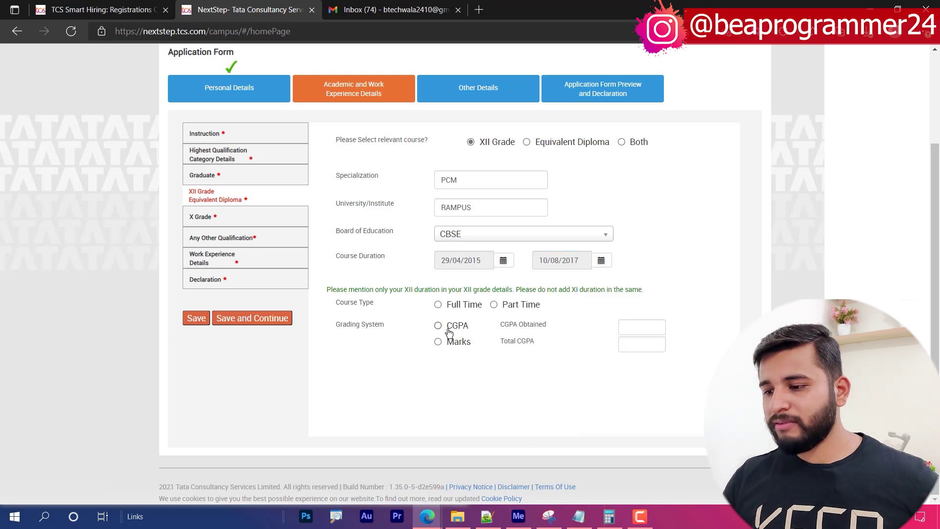
# - Record XII as Full Time with marks 300 out of 500, and save
pyautogui.click(450, 305)
pyautogui.click(451, 341)
pyautogui.click(655, 327)
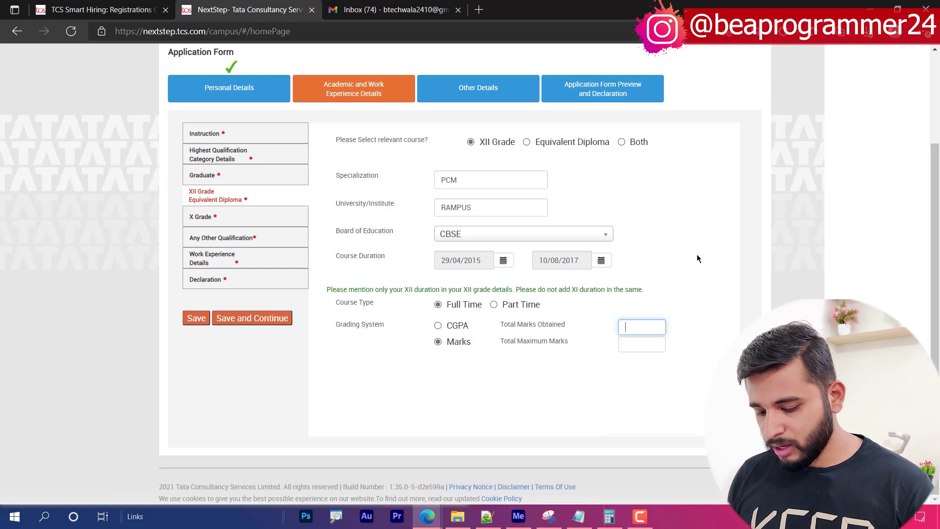
pyautogui.write('300')
pyautogui.press('Tab')
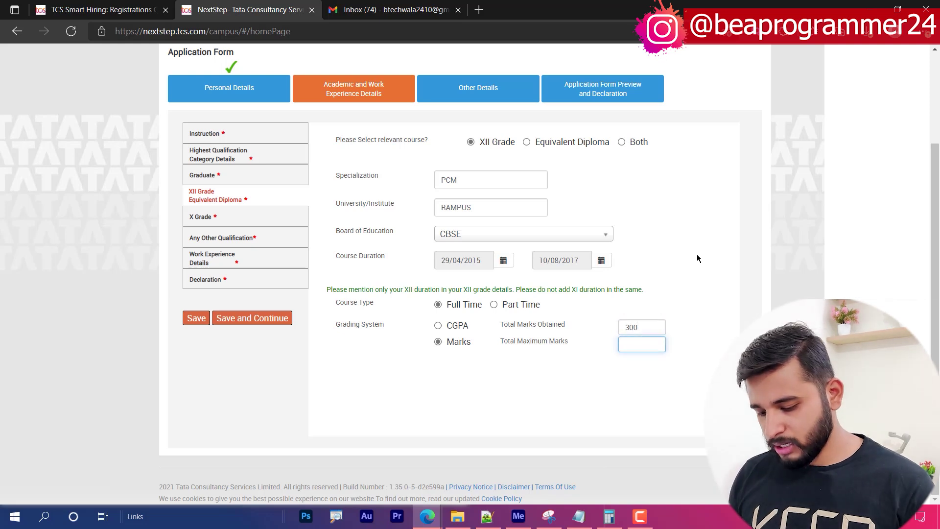
pyautogui.write('500')
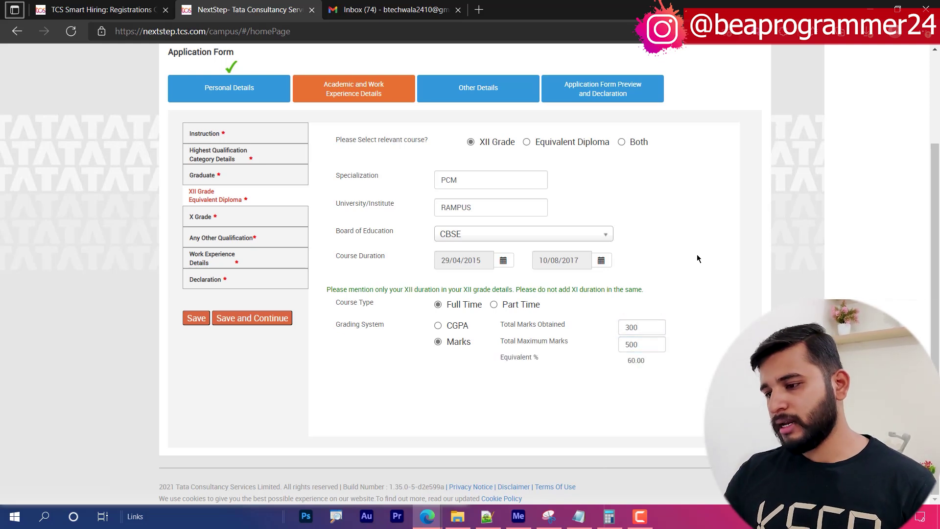
pyautogui.click(603, 371)
pyautogui.moveTo(643, 345); pyautogui.dragTo(604, 341)
pyautogui.click(354, 339)
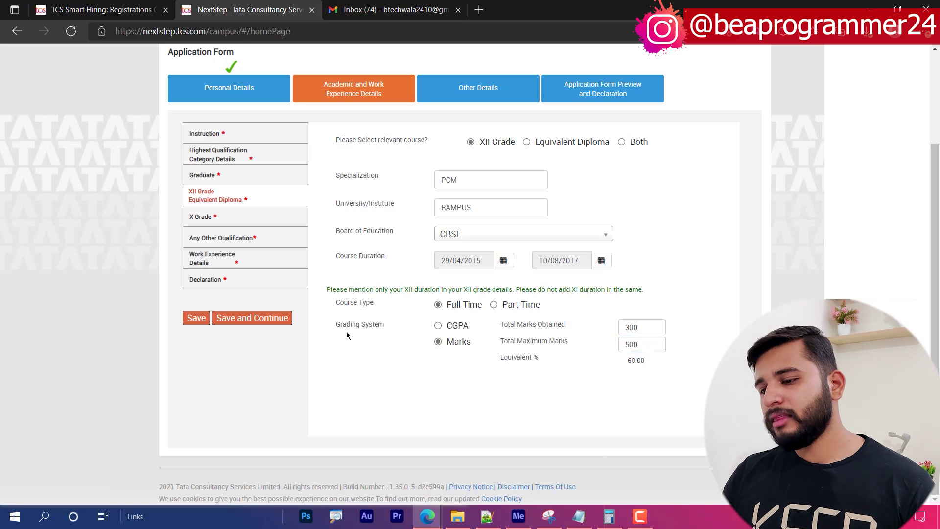
pyautogui.click(271, 319)
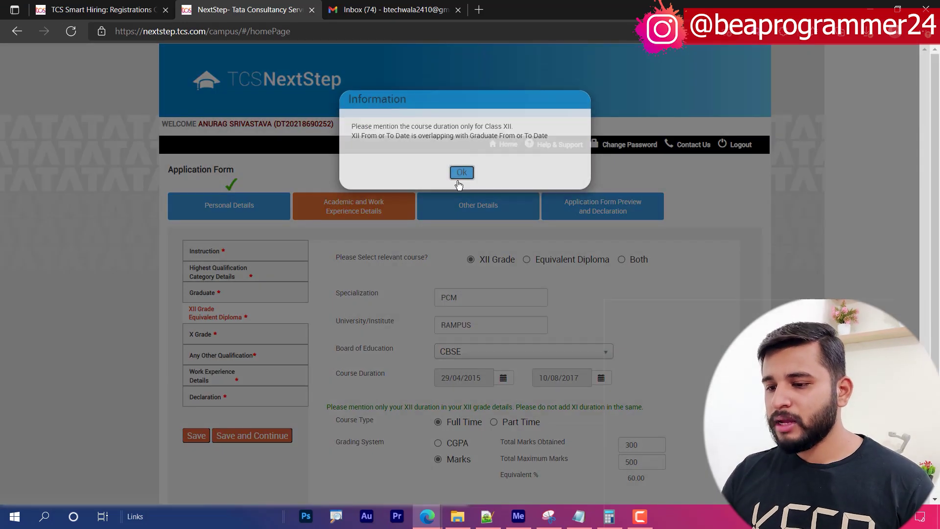
# - Dismiss the overlap notice, change the XII end date to 09/03/2017, and save again
pyautogui.click(460, 178)
pyautogui.scroll(-3, 509, 323)
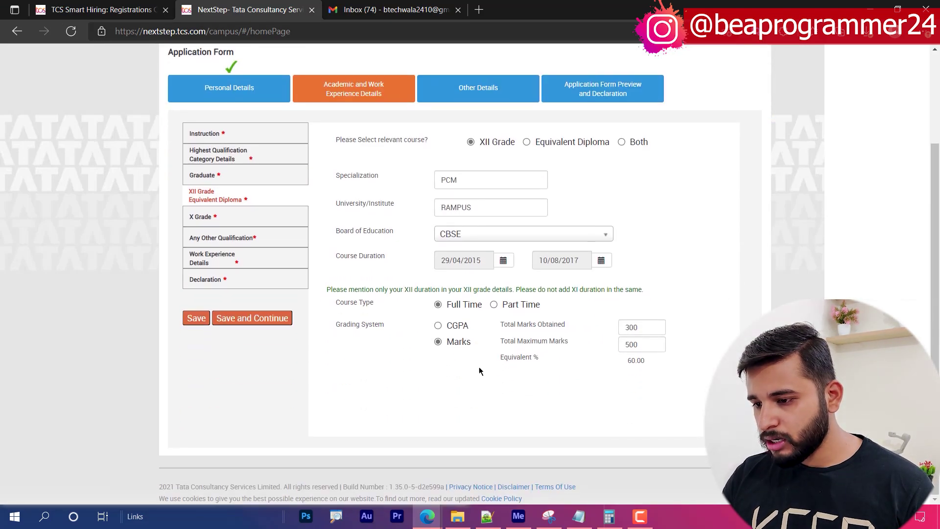
pyautogui.click(649, 347)
pyautogui.click(601, 260)
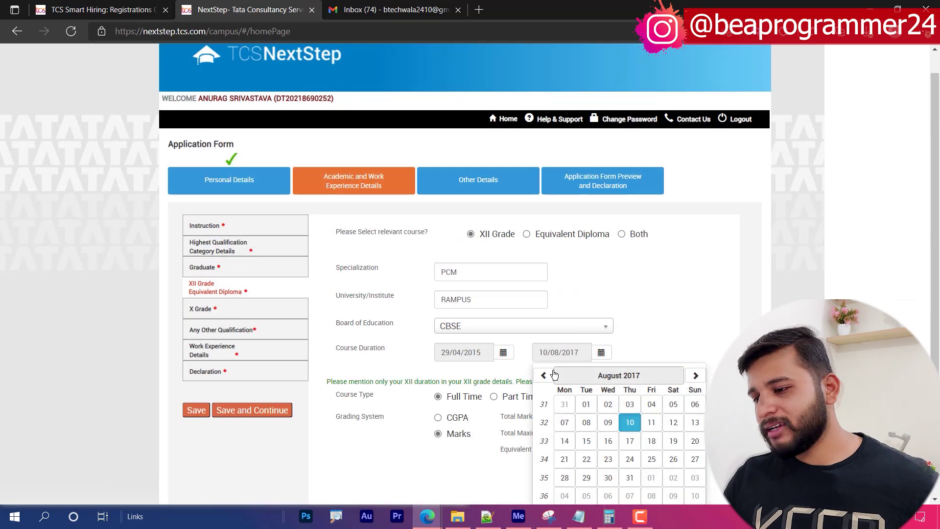
pyautogui.click(619, 373)
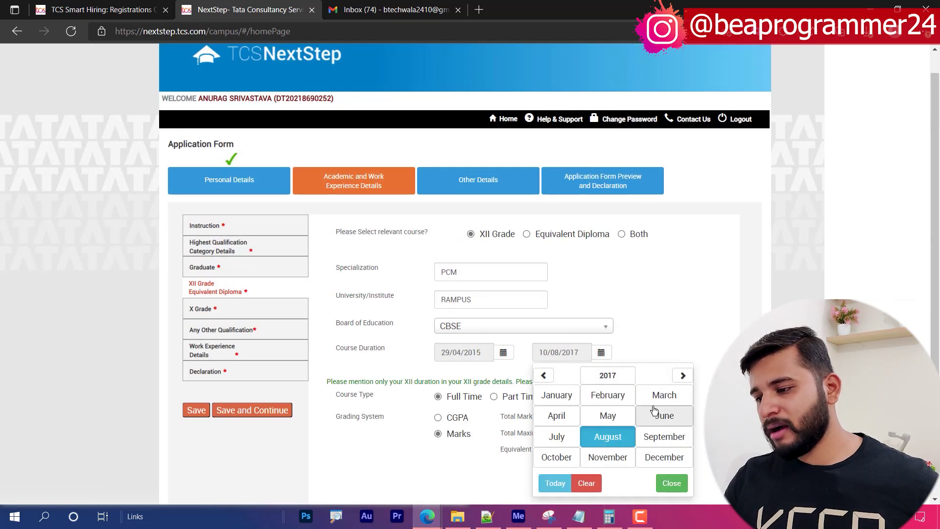
pyautogui.click(663, 394)
pyautogui.click(629, 422)
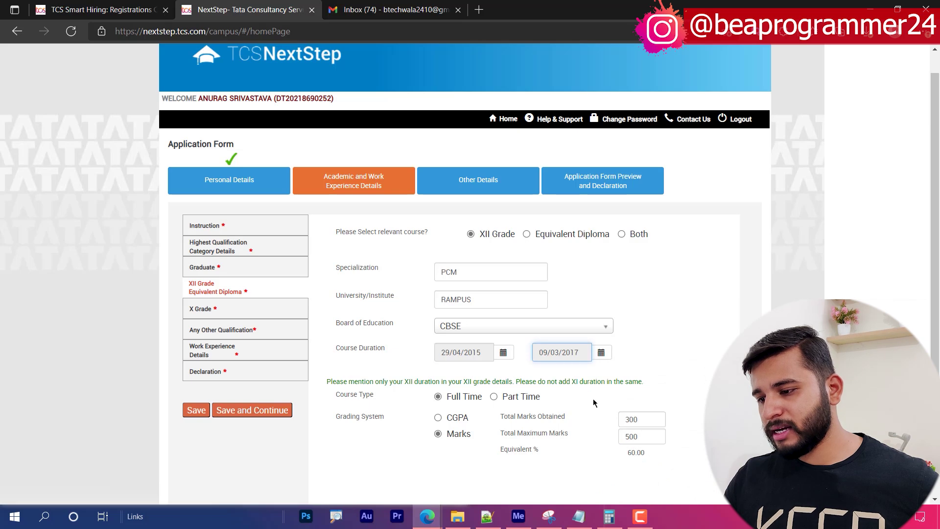
pyautogui.scroll(-2, 507, 378)
pyautogui.click(261, 316)
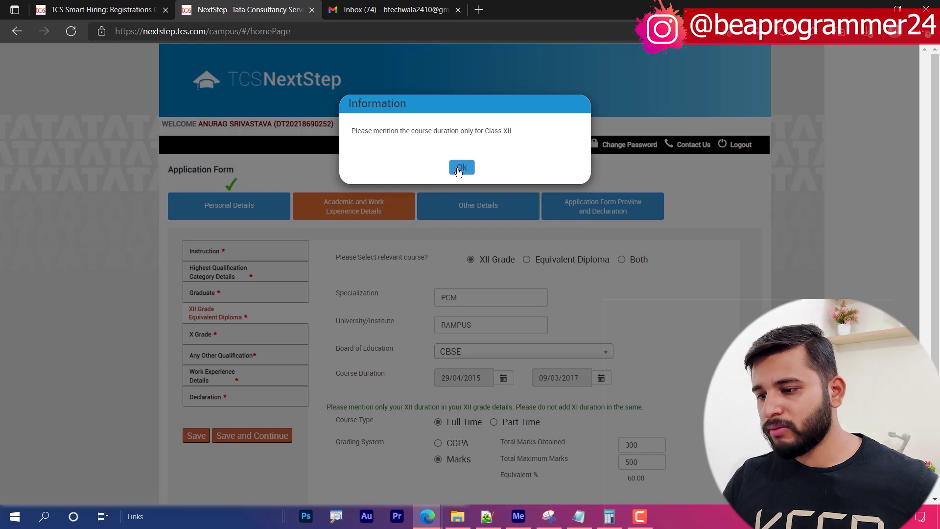
# - Move the XII end-date calendar back to 2016 to set the end date to 24/08/2016
pyautogui.click(460, 168)
pyautogui.scroll(-2, 662, 336)
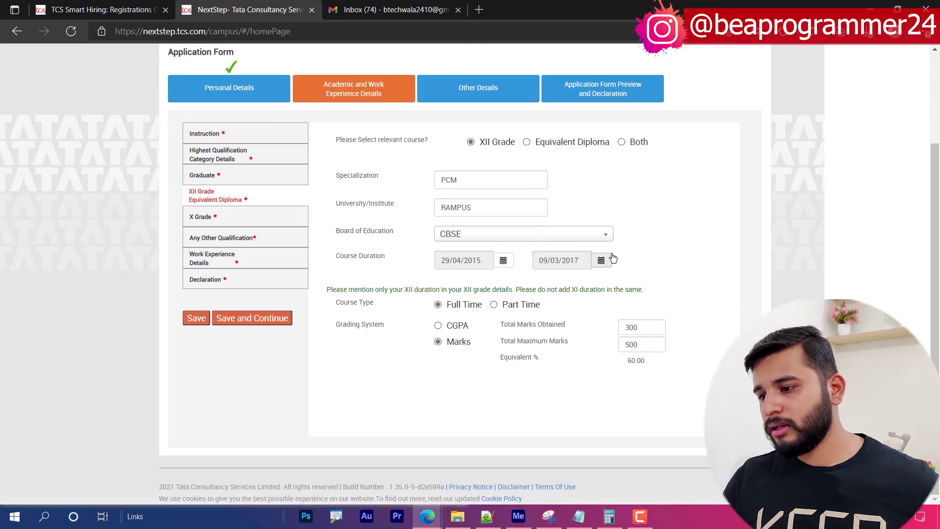
pyautogui.click(601, 260)
pyautogui.click(629, 283)
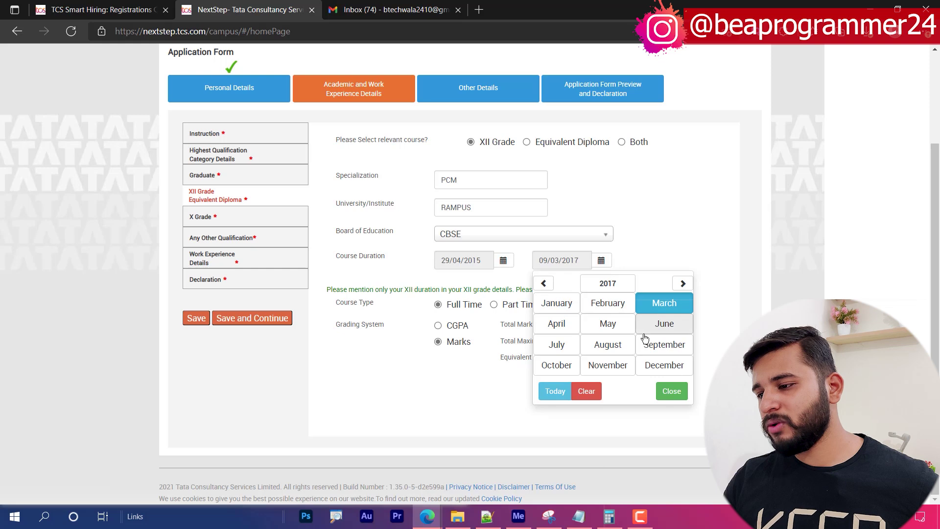
pyautogui.click(612, 282)
pyautogui.click(550, 365)
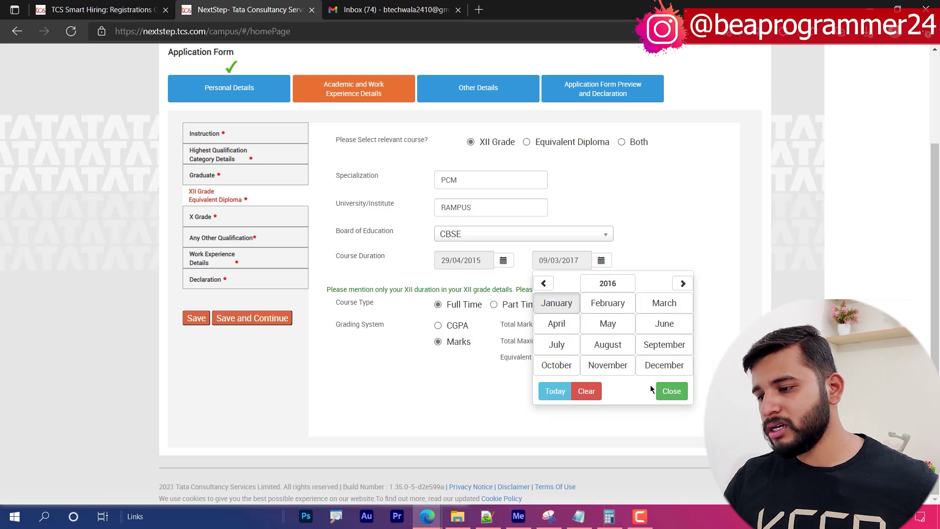
pyautogui.click(680, 391)
pyautogui.click(601, 260)
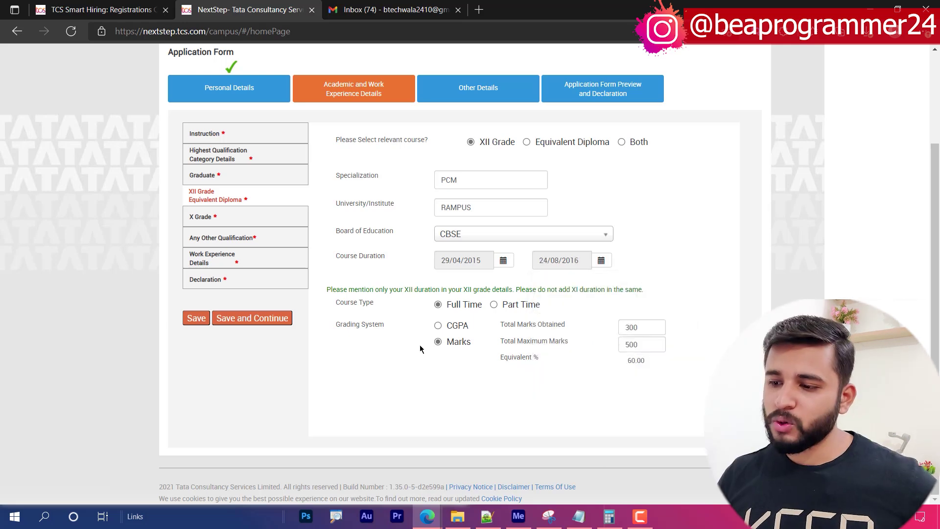
# - Save XII details, then enter the Class X roll number, institute LFS and ICSE board
pyautogui.click(274, 318)
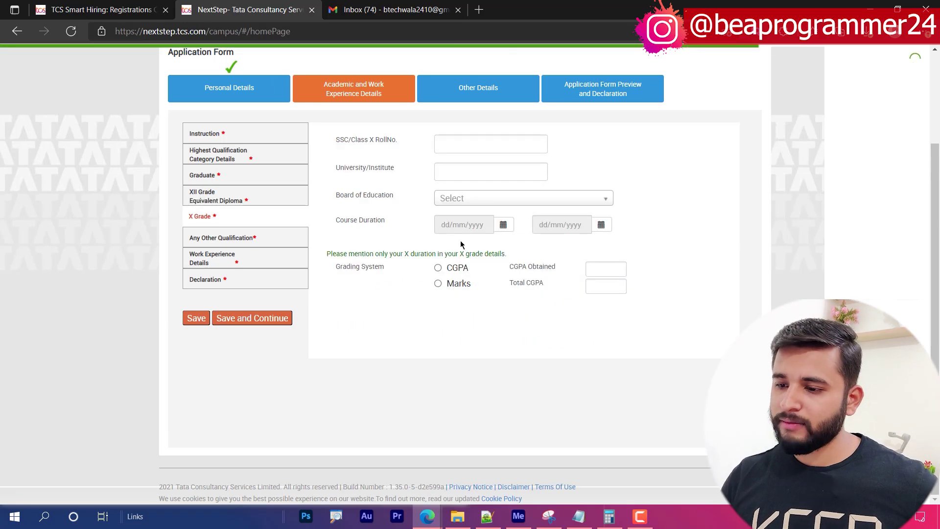
pyautogui.click(469, 144)
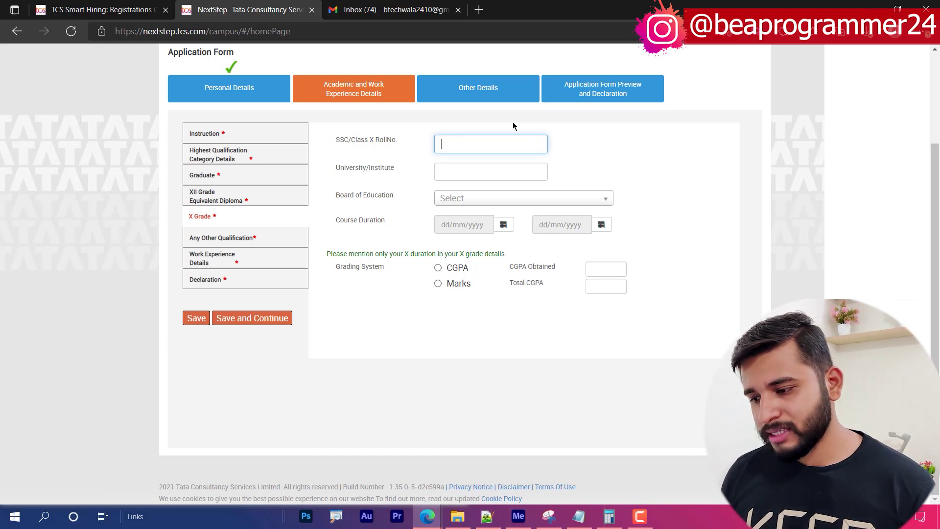
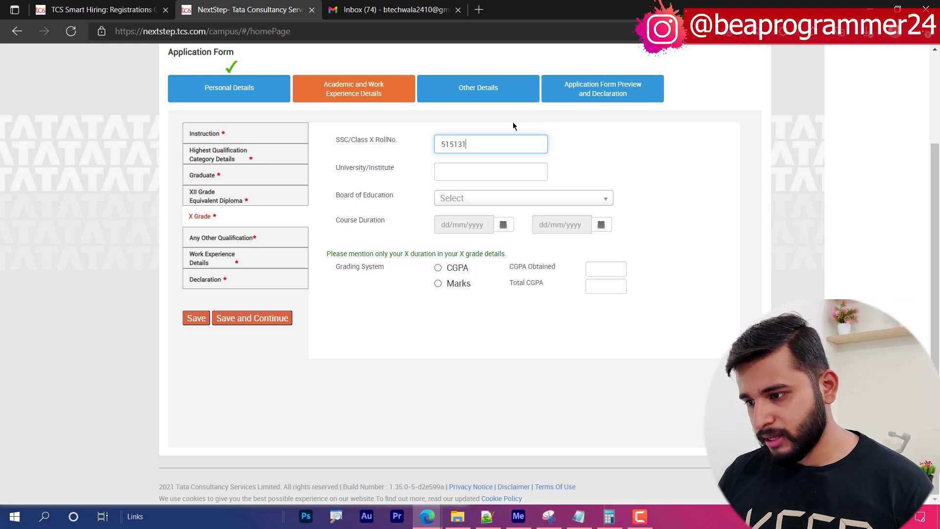
pyautogui.click(456, 172)
pyautogui.write('LFS')
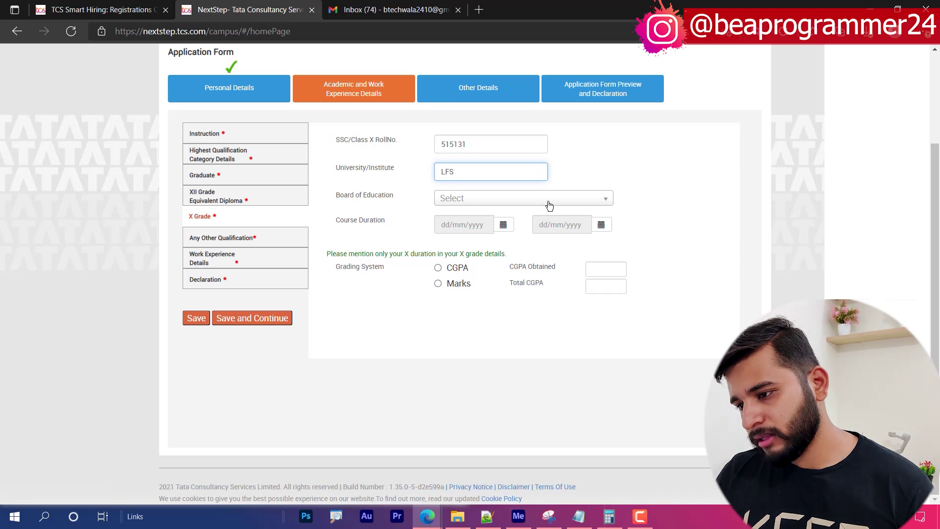
pyautogui.click(444, 201)
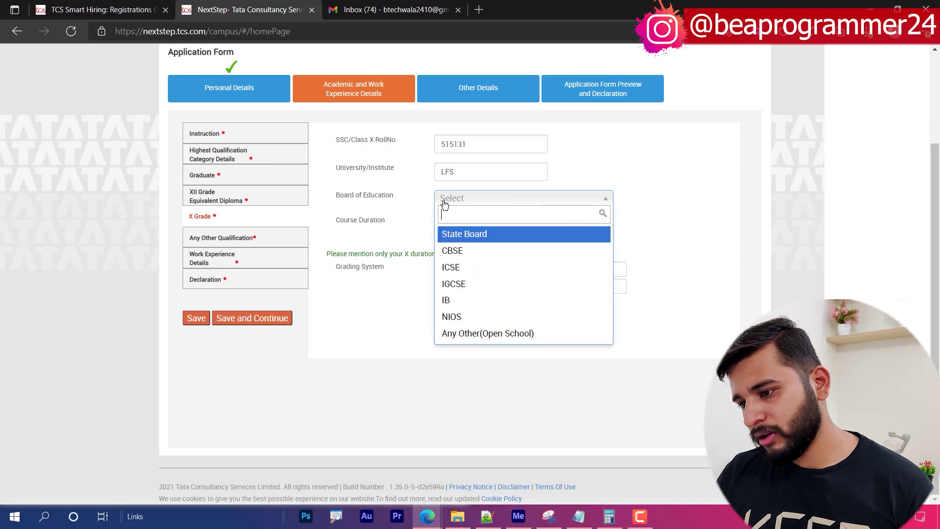
pyautogui.click(450, 267)
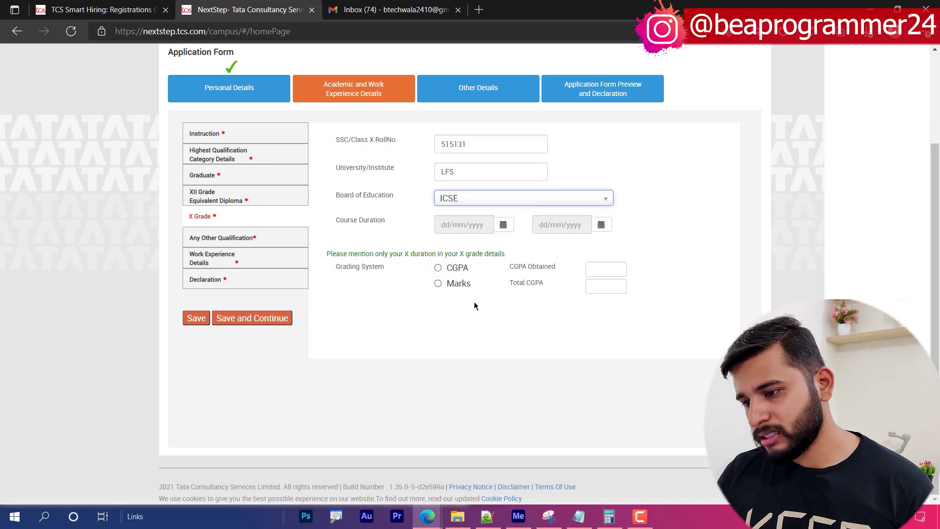
# - Set the X Grade start date to 12/08/2014
pyautogui.click(503, 224)
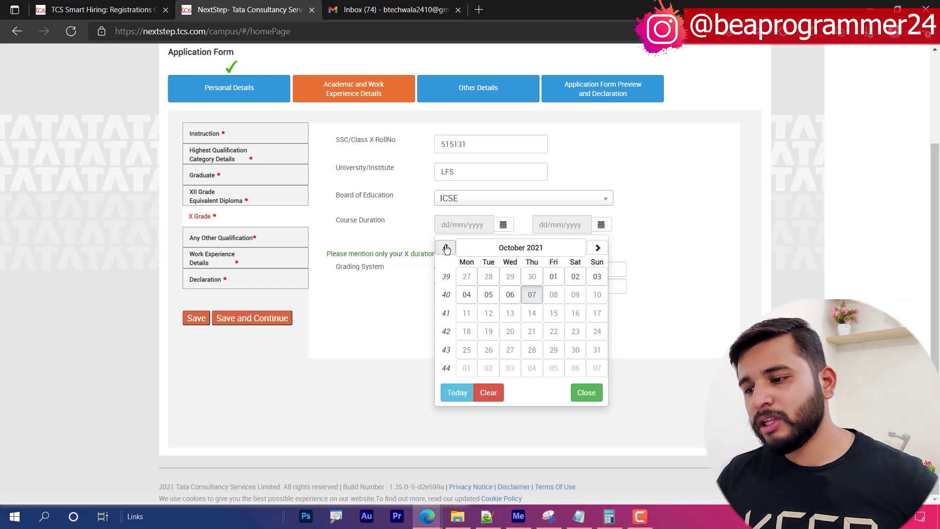
pyautogui.click(504, 250)
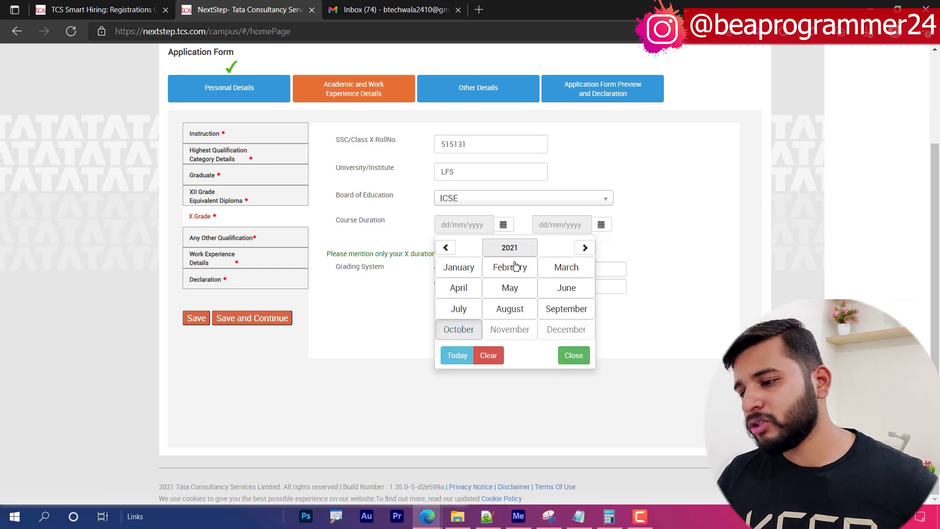
pyautogui.click(509, 250)
pyautogui.click(446, 247)
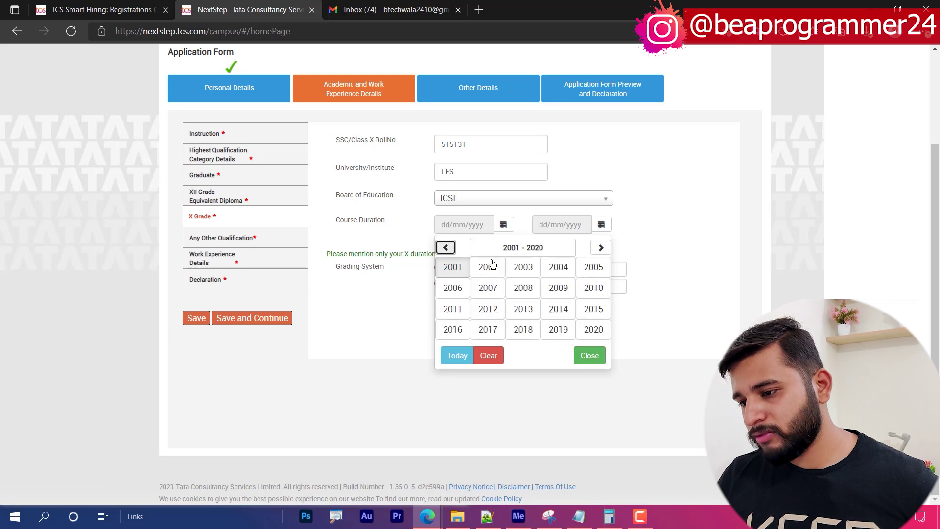
pyautogui.click(551, 307)
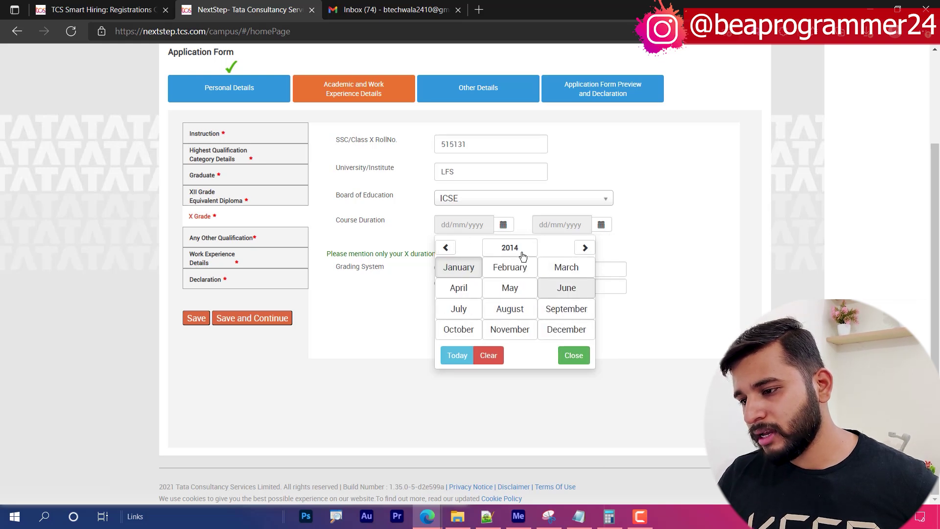
pyautogui.click(509, 308)
pyautogui.click(490, 311)
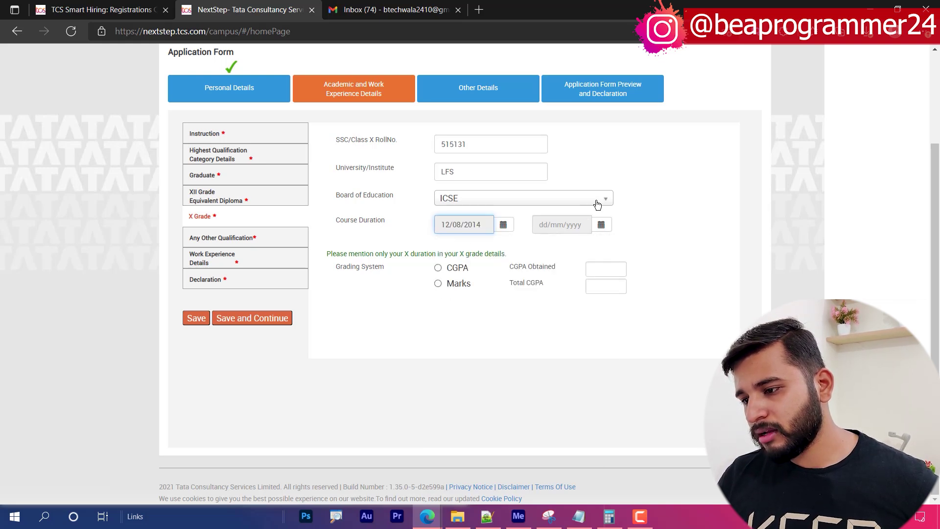
# - Set the X Grade end date to 03/05/2015
pyautogui.click(601, 224)
pyautogui.click(544, 247)
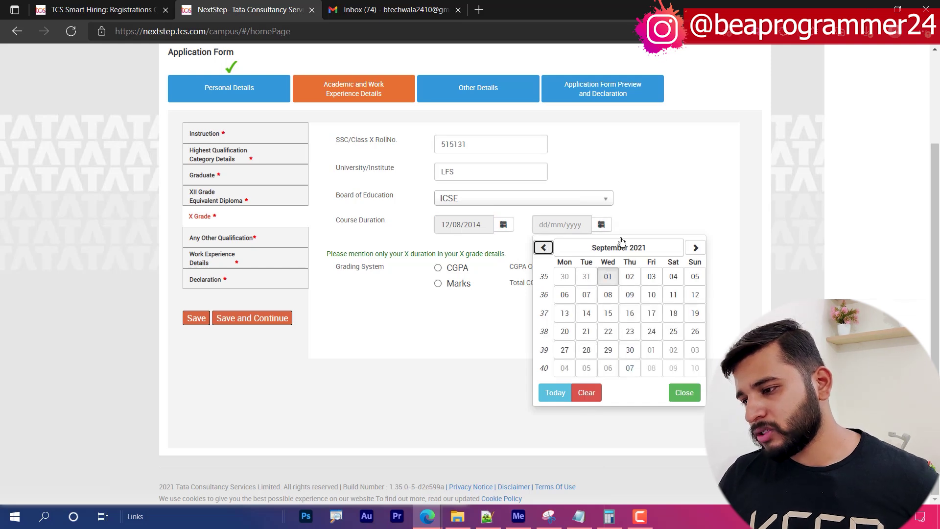
pyautogui.click(618, 247)
pyautogui.click(618, 247)
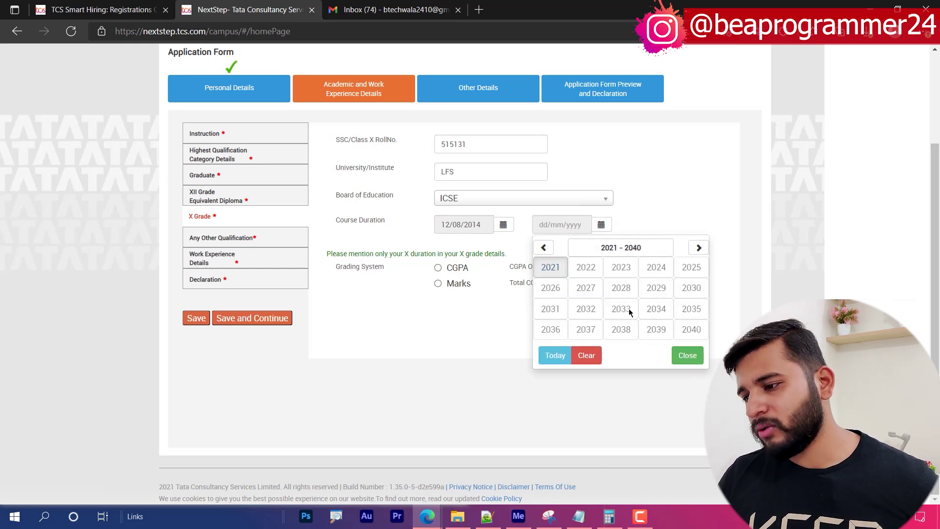
pyautogui.click(543, 247)
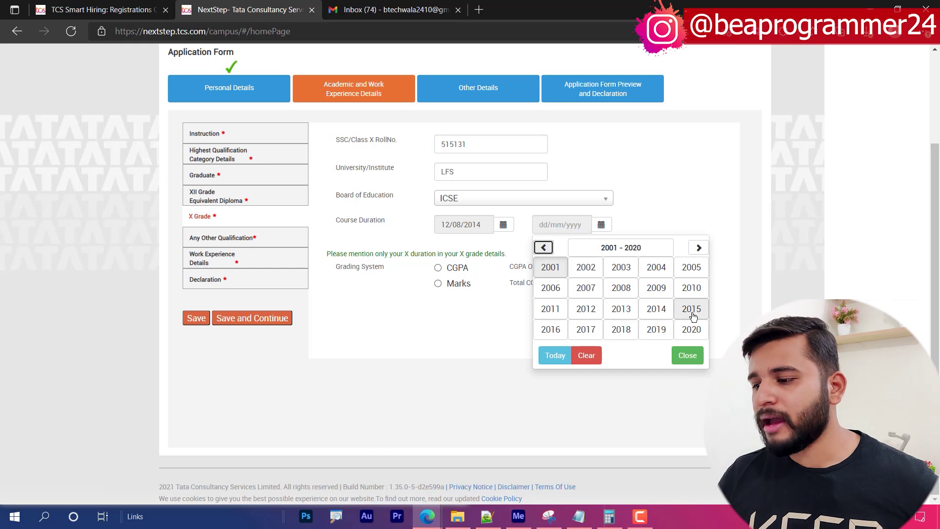
pyautogui.click(691, 308)
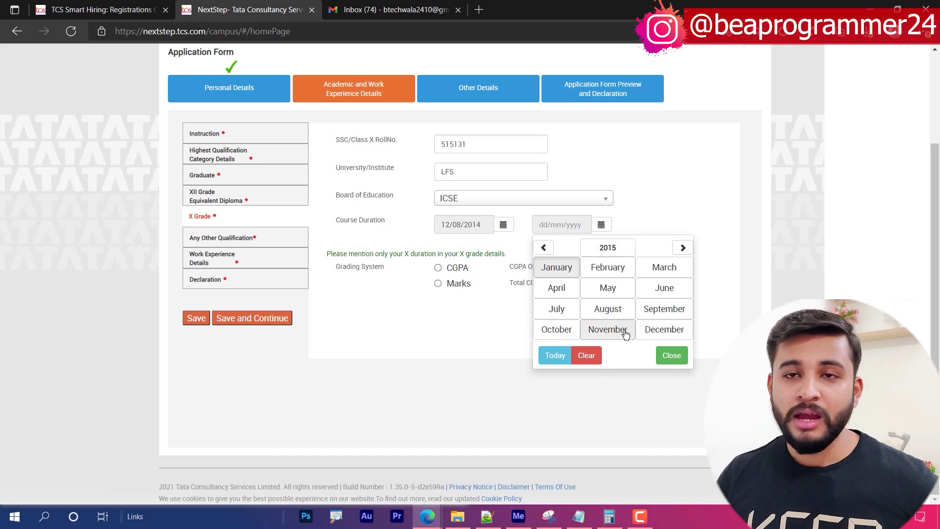
pyautogui.click(607, 288)
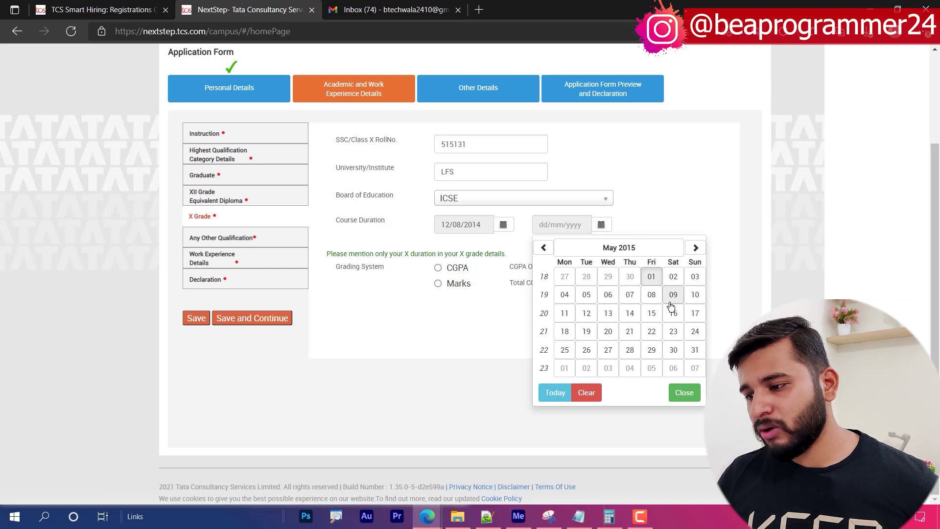
pyautogui.click(695, 277)
# - Grade by marks with 350 of 500 (70.00%) and save the X Grade details
pyautogui.click(451, 282)
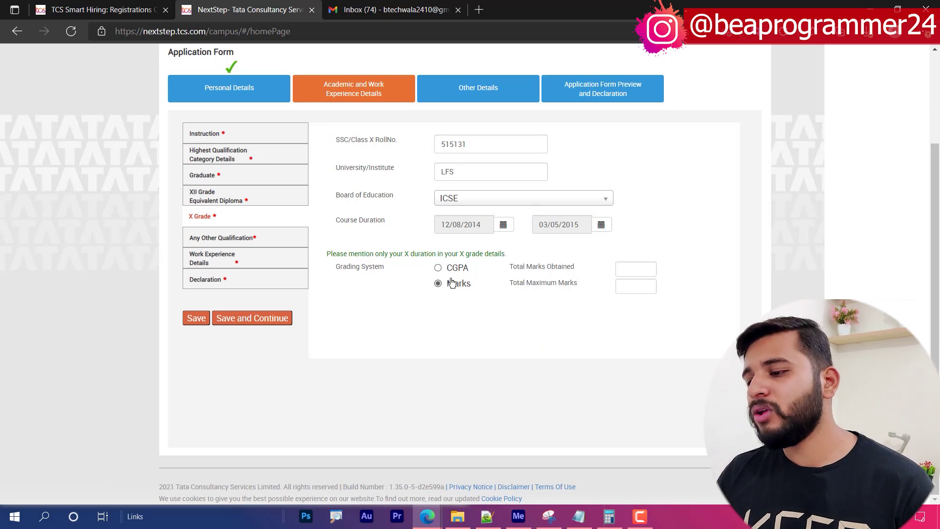
pyautogui.click(642, 262)
pyautogui.write('350')
pyautogui.press('Tab')
pyautogui.write('5')
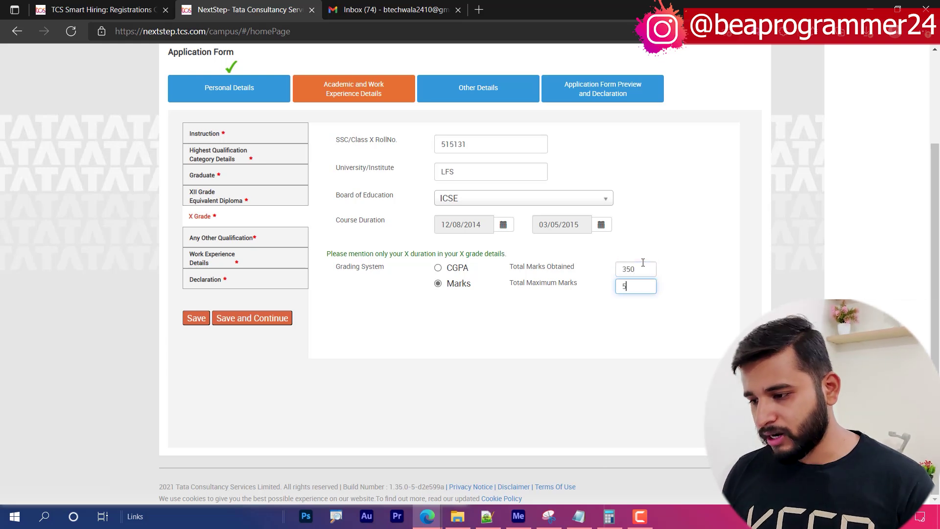
pyautogui.write('00')
pyautogui.click(560, 430)
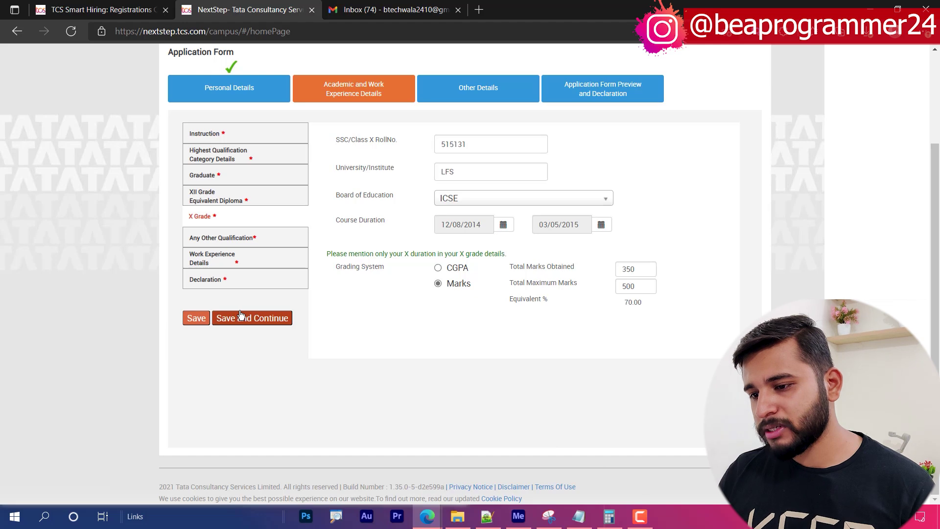
pyautogui.click(244, 318)
# - Dismiss the overlap warning and review the saved XII and X Grade dates
pyautogui.click(462, 167)
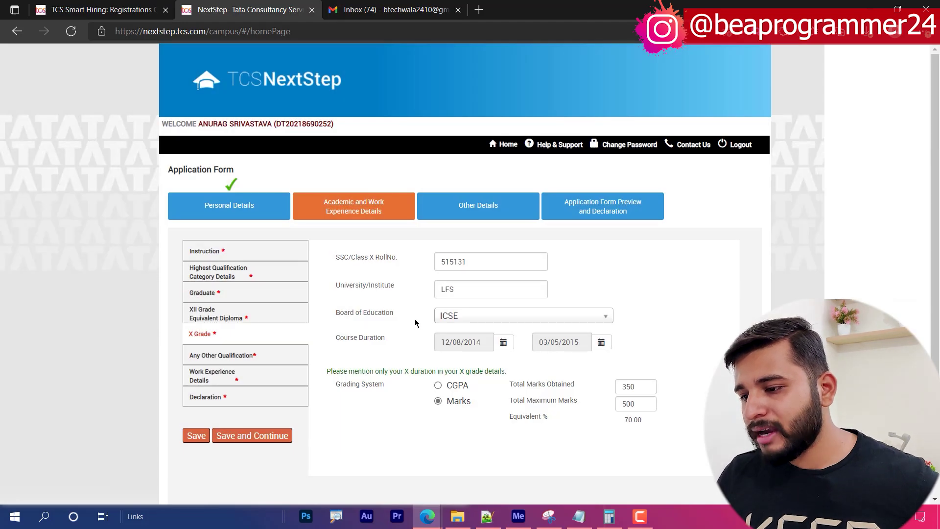
pyautogui.click(234, 318)
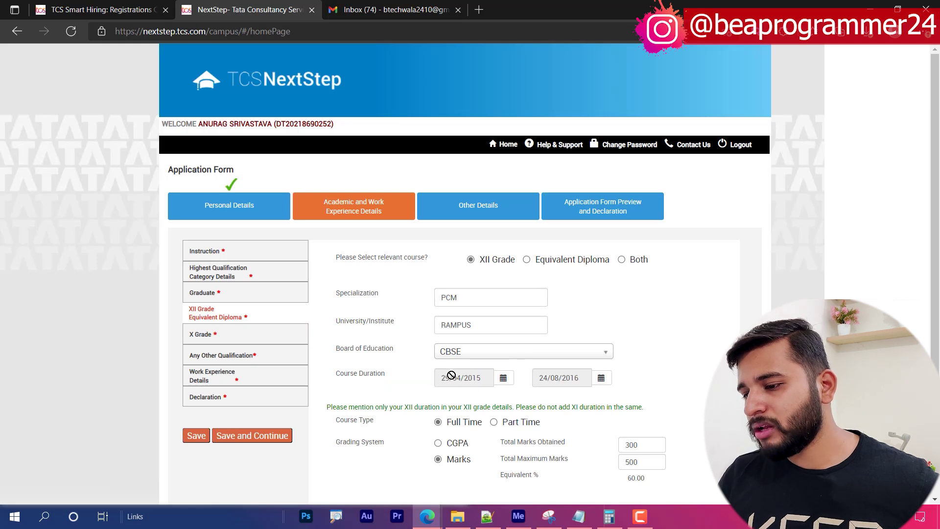
pyautogui.click(234, 335)
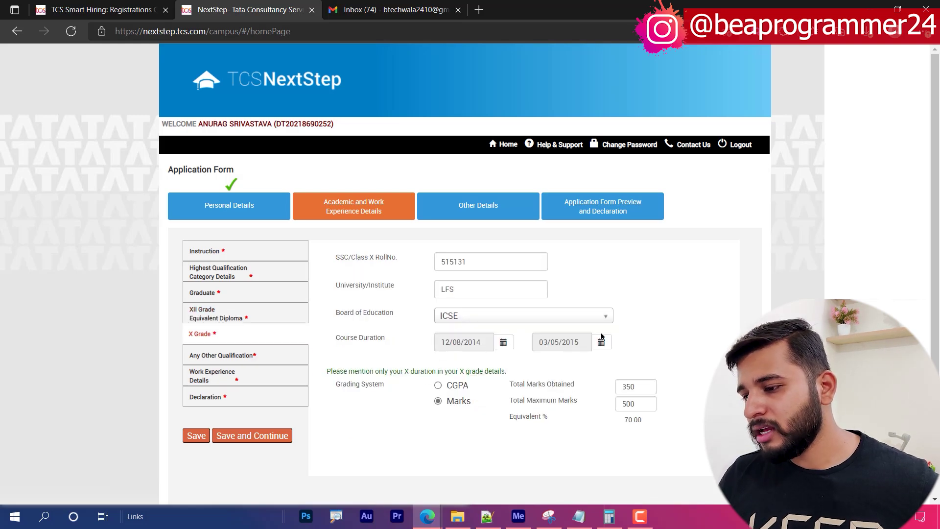
pyautogui.click(213, 315)
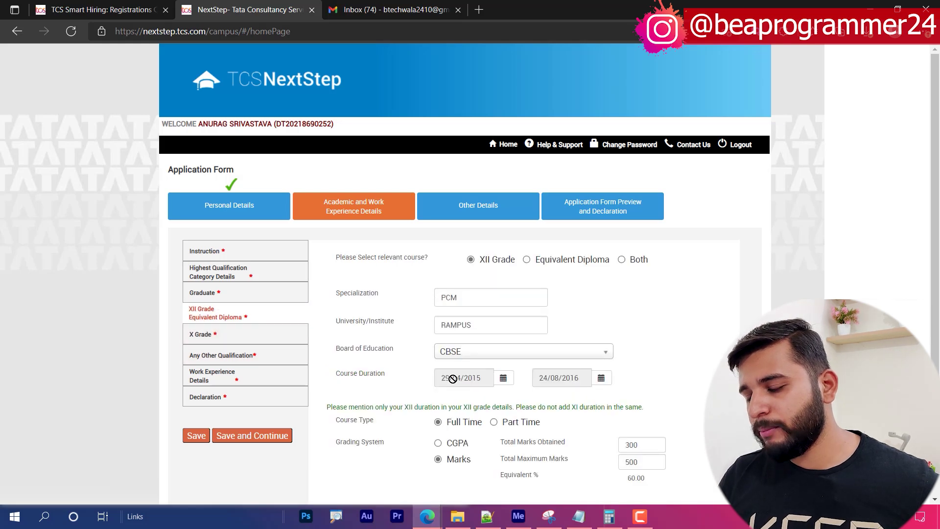
pyautogui.click(210, 341)
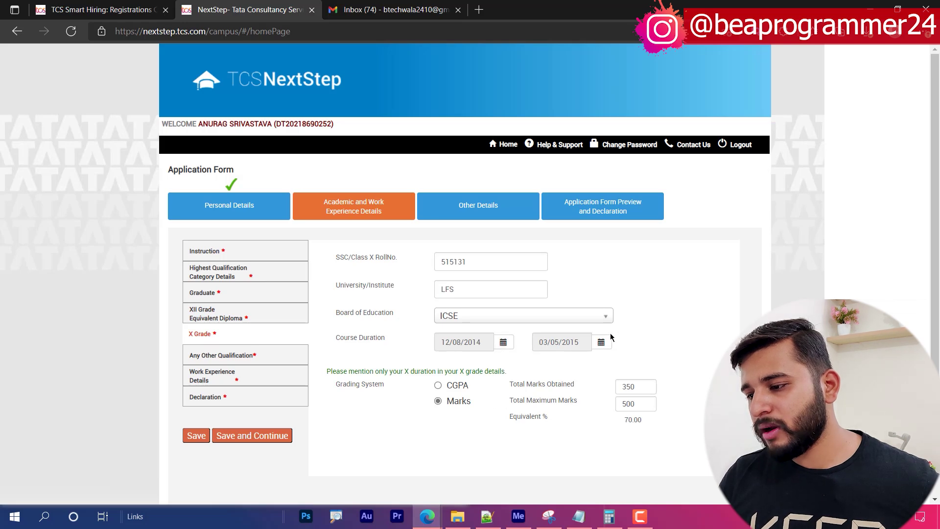
# - Change the X Grade end date to 12/02/2015, then save and acknowledge the notice
pyautogui.click(601, 342)
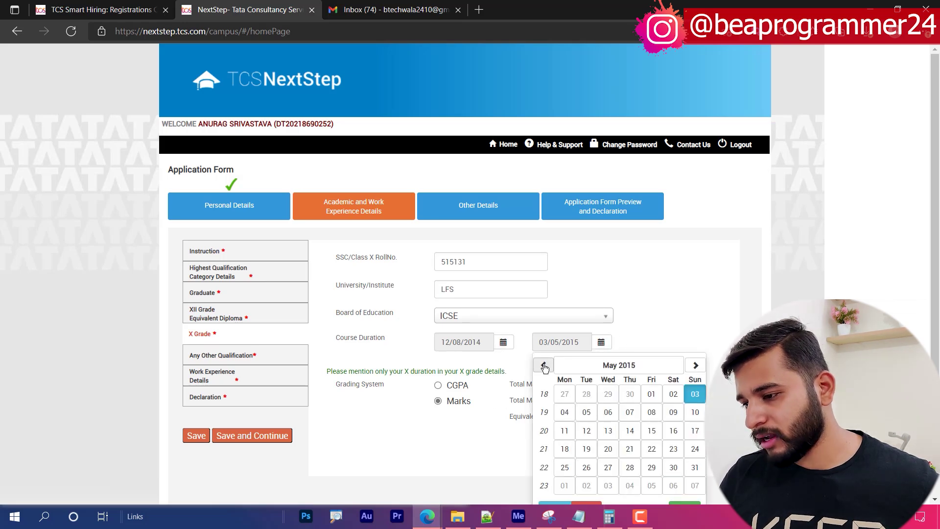
pyautogui.scroll(-2, 655, 362)
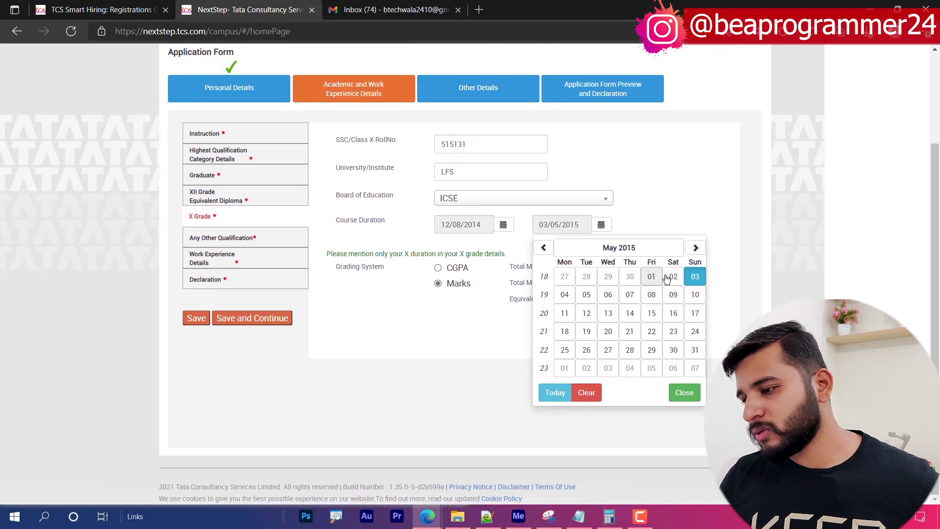
pyautogui.click(622, 248)
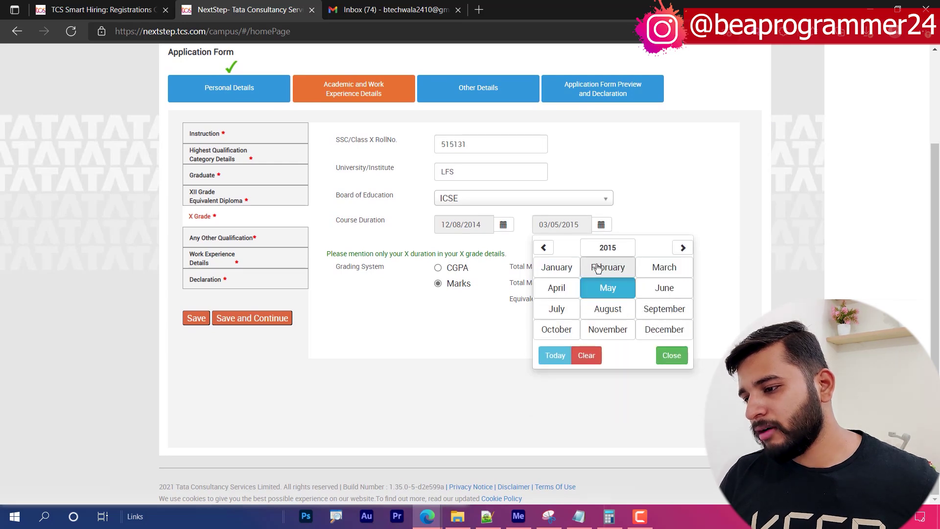
pyautogui.click(599, 269)
pyautogui.click(612, 310)
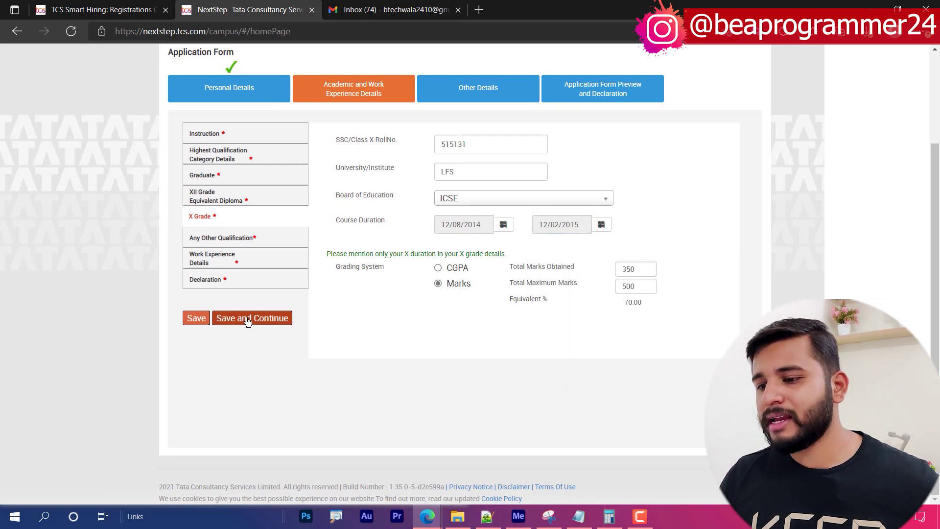
pyautogui.click(247, 319)
pyautogui.click(461, 166)
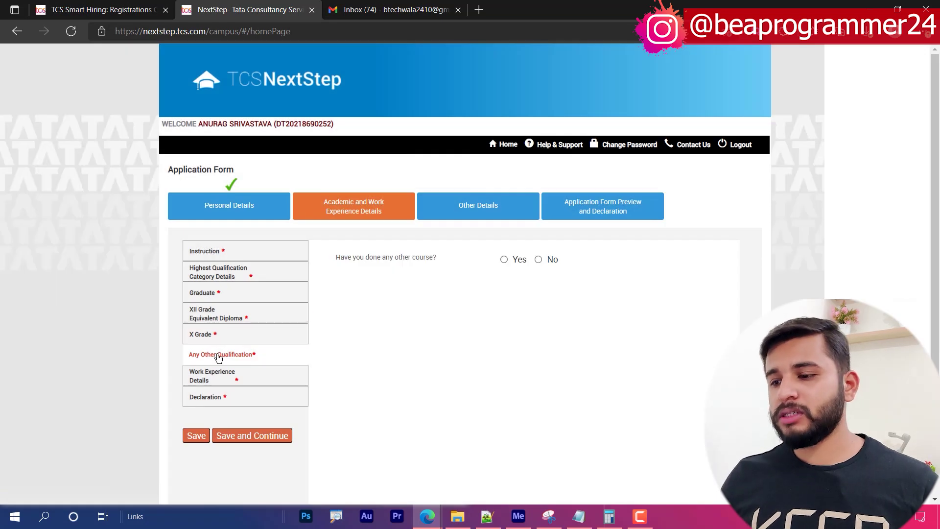
# - Review the saved XII and X Grade details, then answer No to other courses
pyautogui.click(227, 336)
pyautogui.click(225, 313)
pyautogui.click(217, 333)
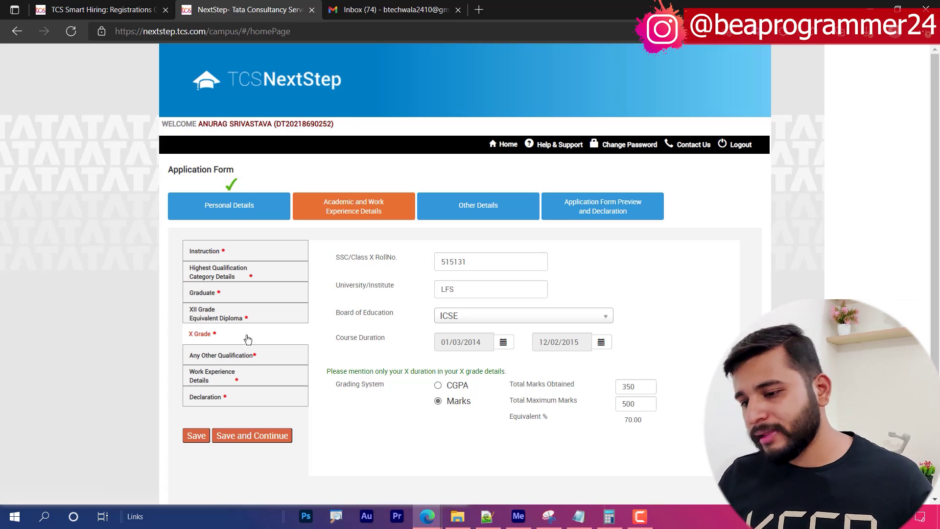
pyautogui.click(250, 433)
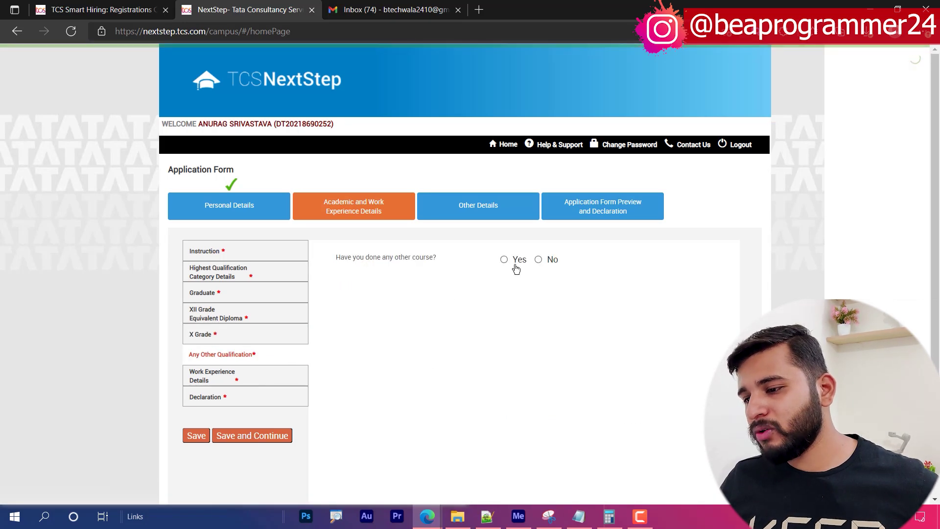
pyautogui.click(539, 258)
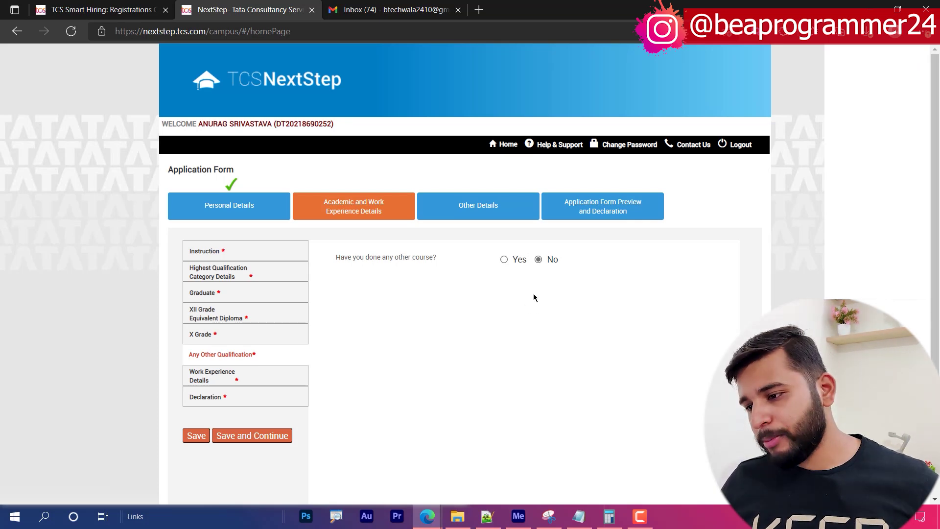
# - Save, answer No to relevant work experience, and save again
pyautogui.click(253, 434)
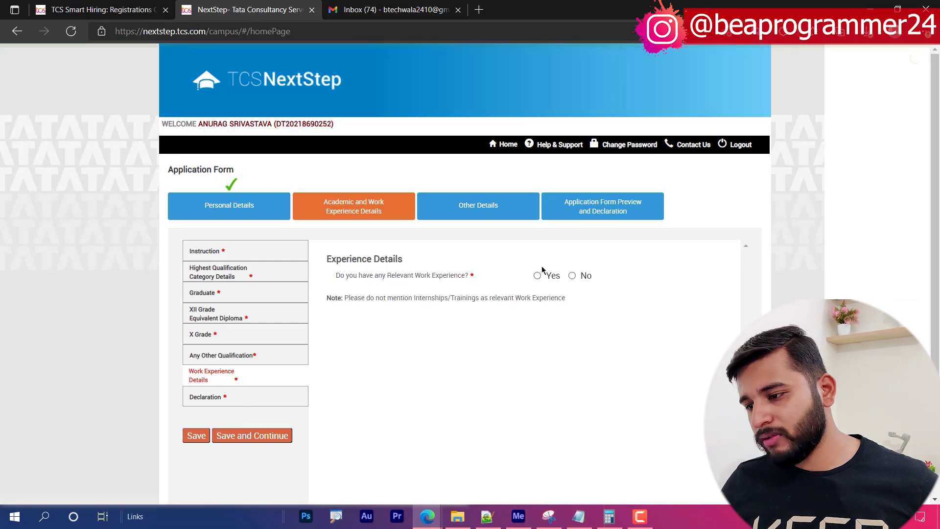
pyautogui.click(572, 276)
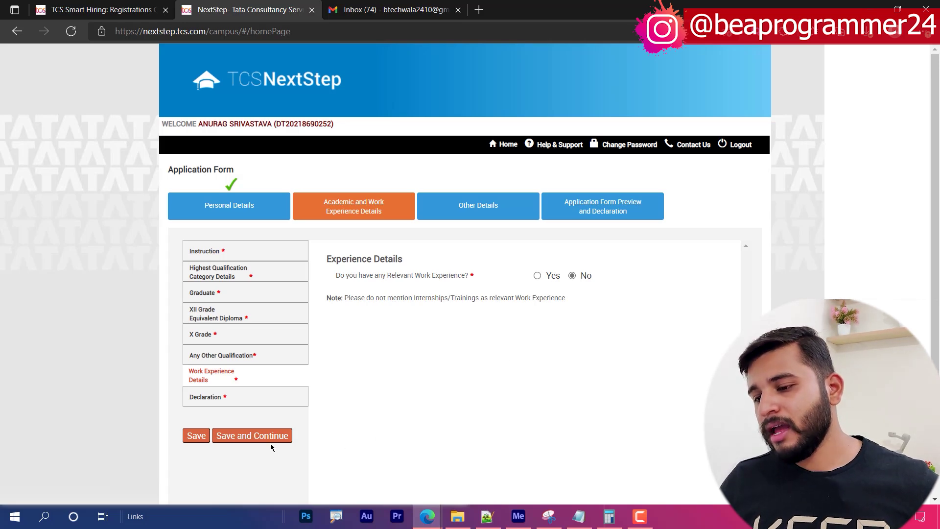
pyautogui.click(252, 435)
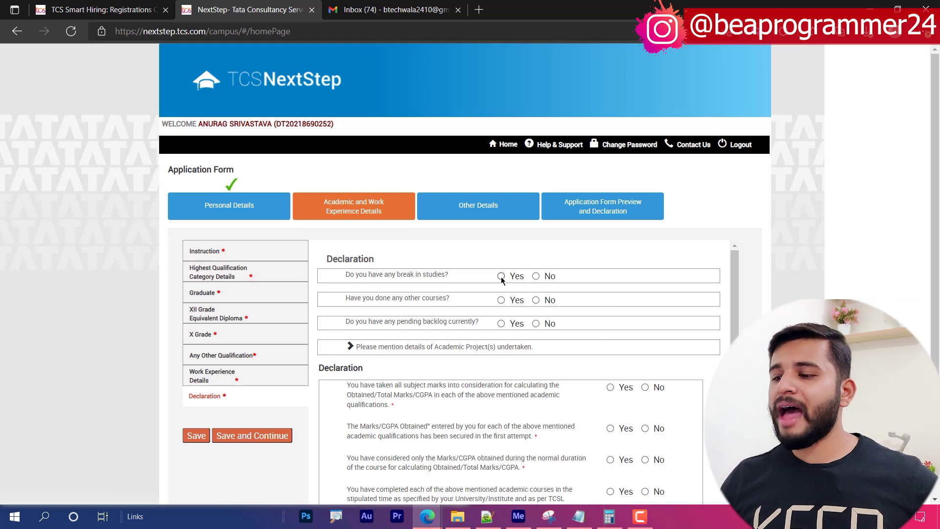
# - Answer No to study break, other courses and pending backlogs
pyautogui.click(542, 276)
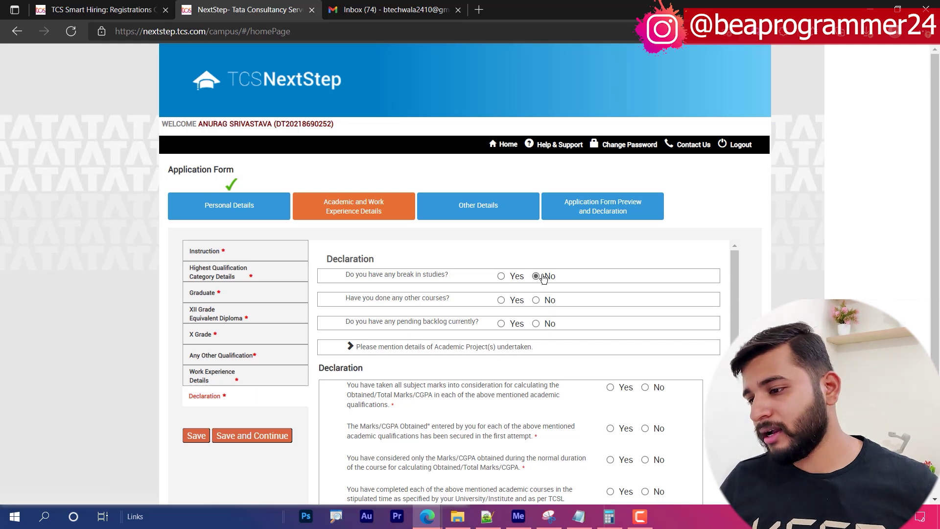
pyautogui.click(535, 299)
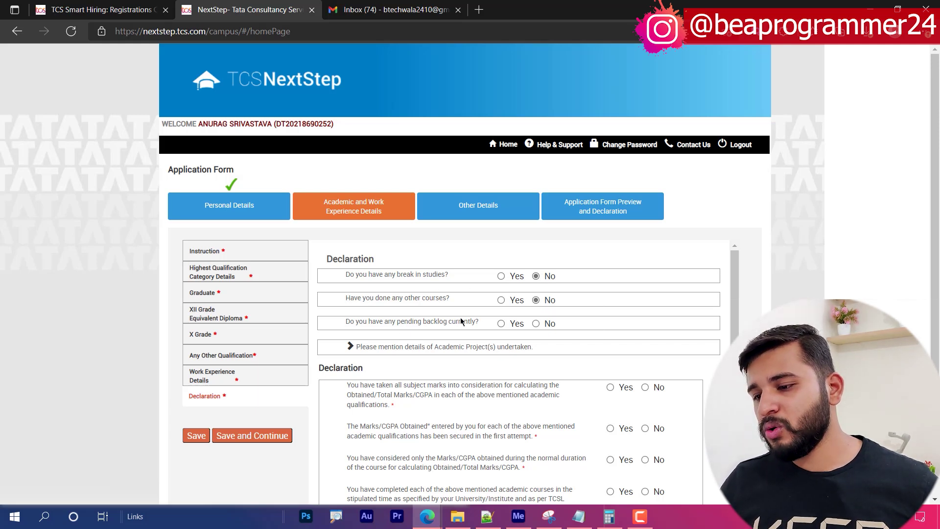
pyautogui.click(502, 324)
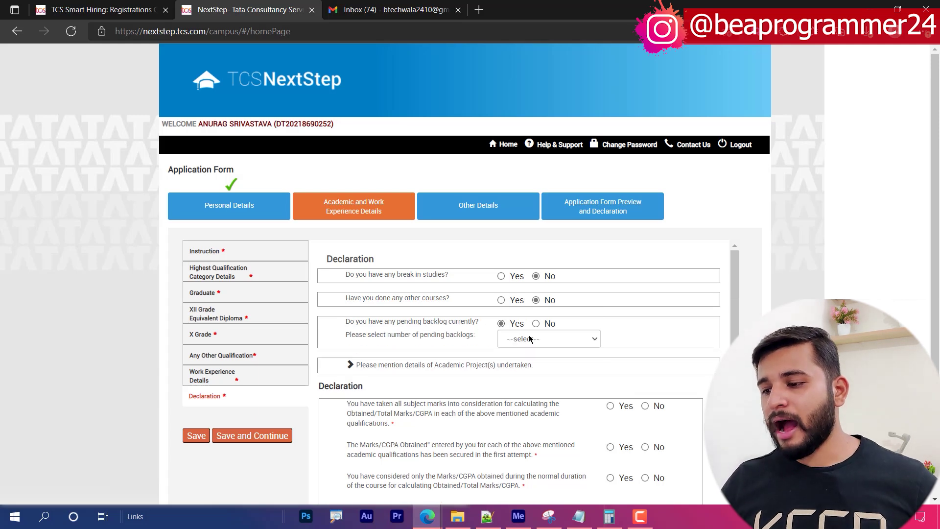
pyautogui.click(537, 324)
pyautogui.click(502, 325)
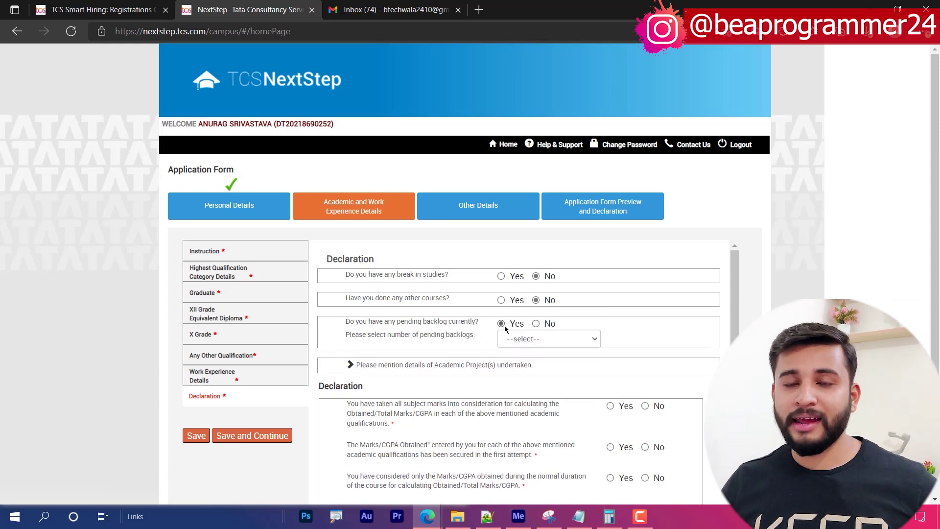
pyautogui.click(537, 324)
pyautogui.scroll(-1, 418, 313)
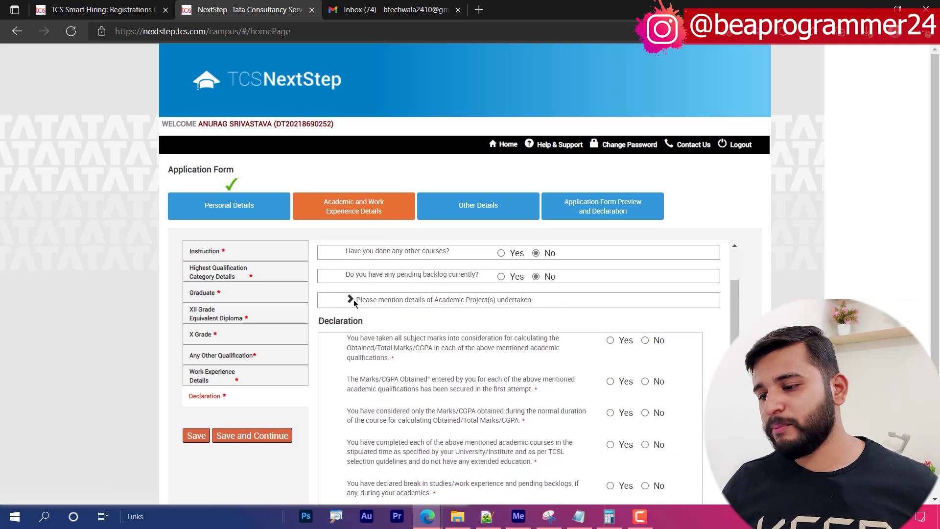
pyautogui.scroll(-2, 577, 342)
pyautogui.scroll(1, 498, 305)
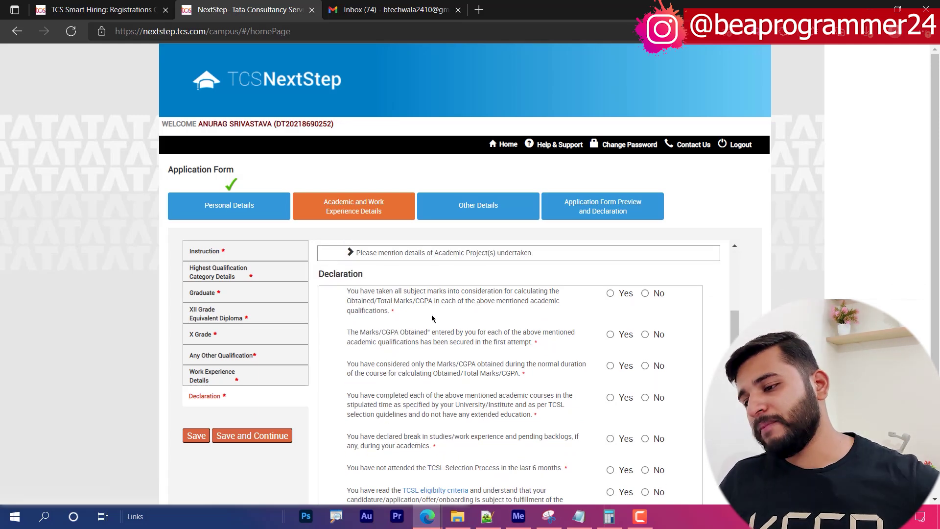
# - Agree Yes to the first three declaration statements
pyautogui.moveTo(355, 295); pyautogui.dragTo(557, 303)
pyautogui.click(573, 300)
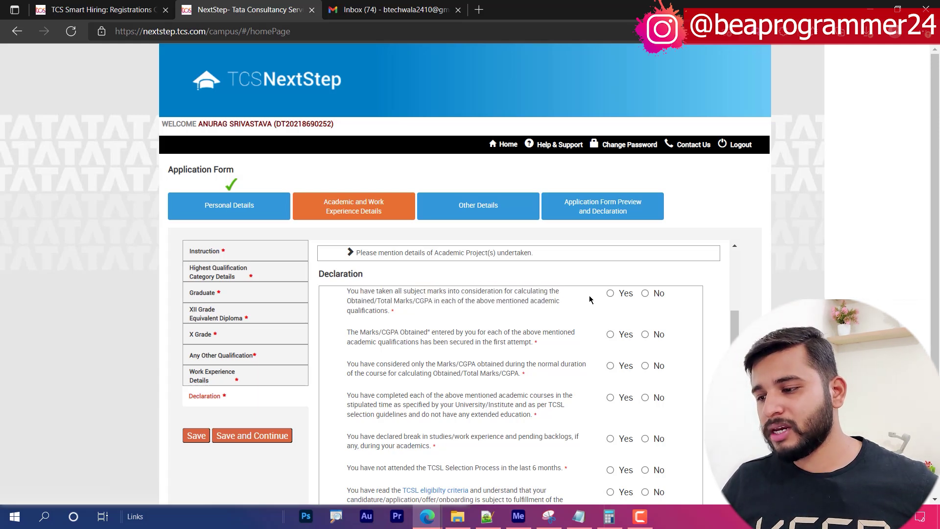
pyautogui.click(609, 293)
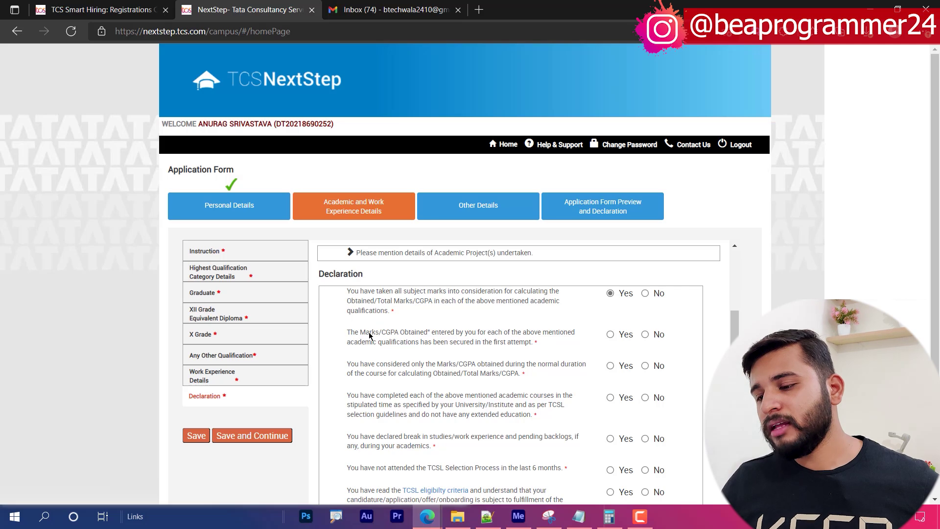
pyautogui.moveTo(365, 337); pyautogui.dragTo(493, 344)
pyautogui.click(610, 334)
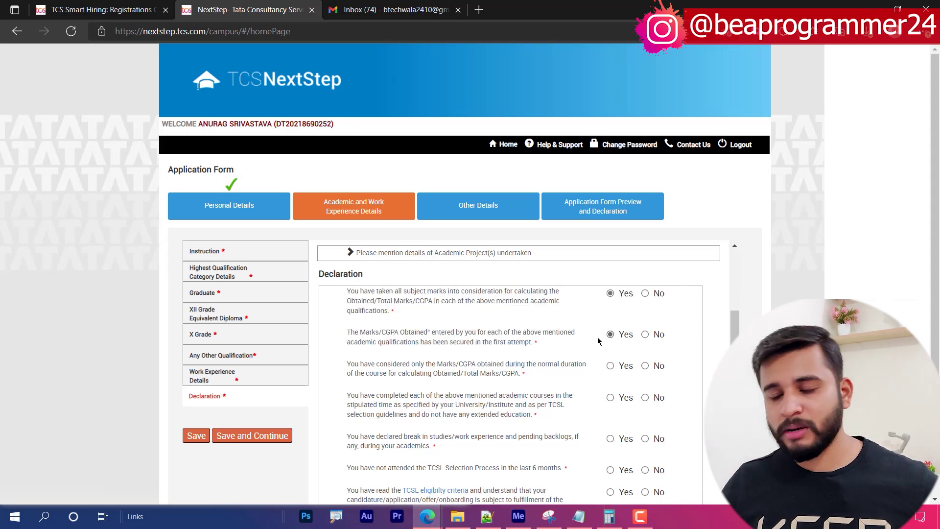
pyautogui.scroll(-1, 391, 348)
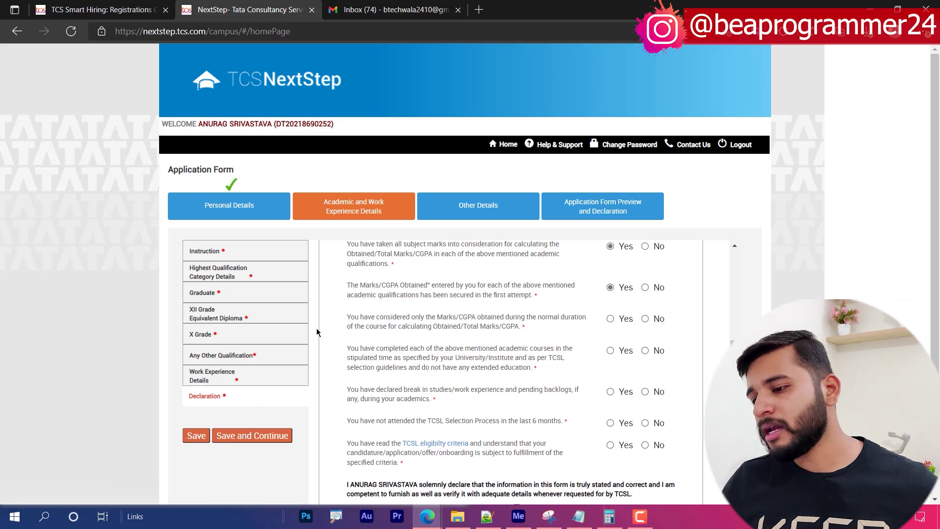
pyautogui.click(507, 321)
pyautogui.click(609, 319)
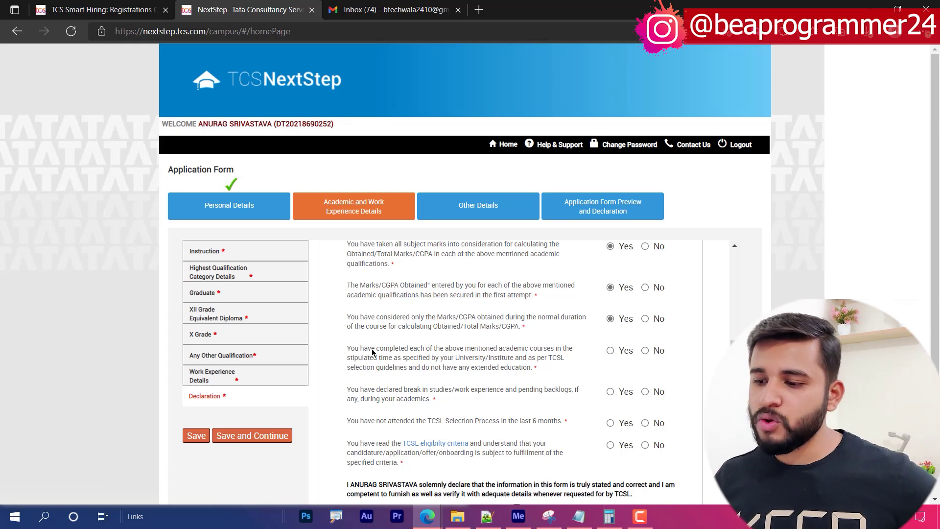
# - Agree Yes to the fourth and fifth declaration statements
pyautogui.moveTo(408, 349); pyautogui.dragTo(492, 348)
pyautogui.click(483, 348)
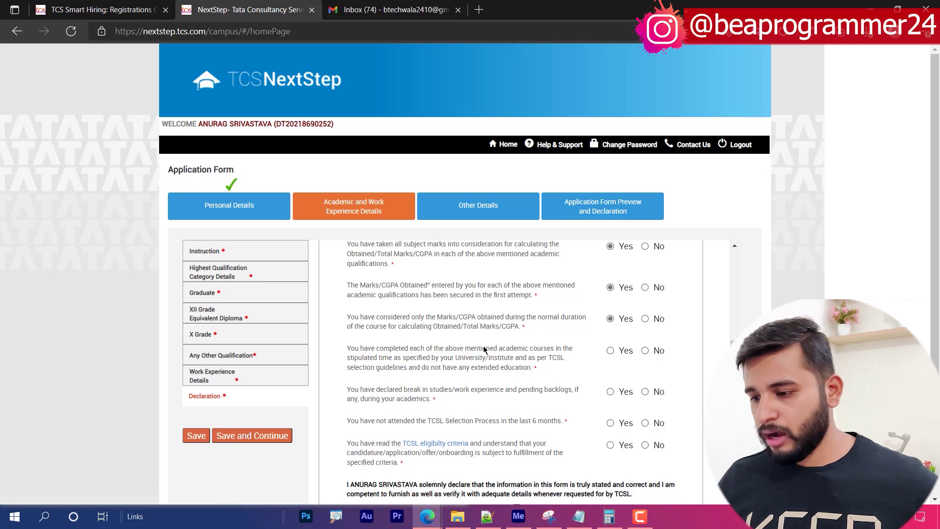
pyautogui.click(610, 351)
pyautogui.scroll(-1, 502, 369)
pyautogui.scroll(-2, 469, 312)
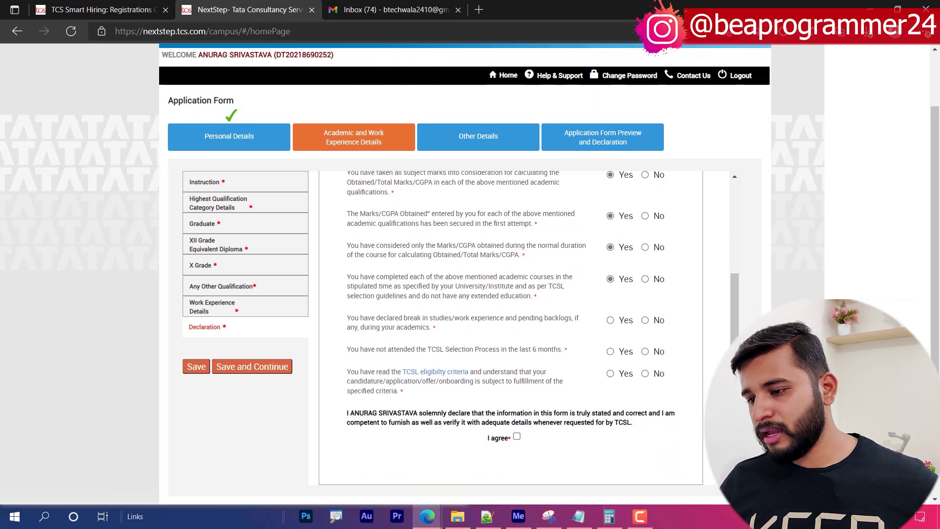
pyautogui.moveTo(357, 318); pyautogui.dragTo(499, 320)
pyautogui.click(618, 330)
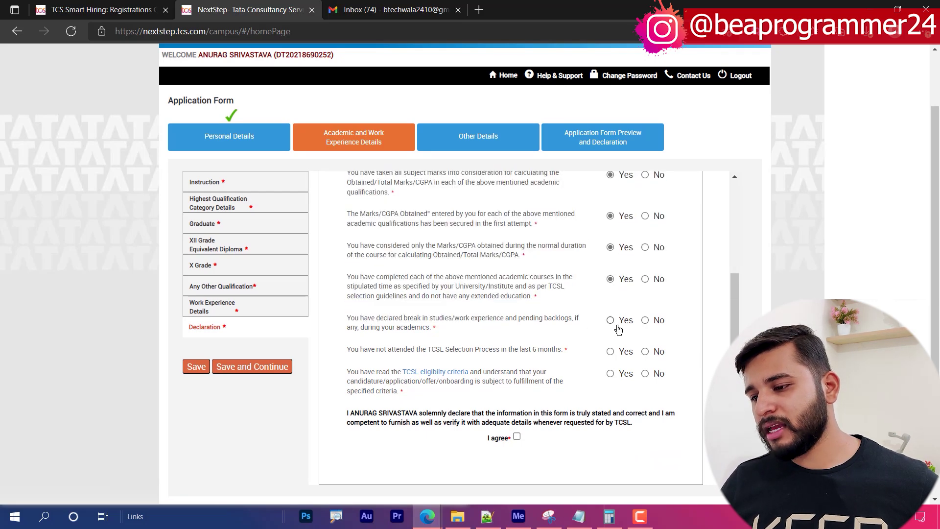
pyautogui.click(618, 326)
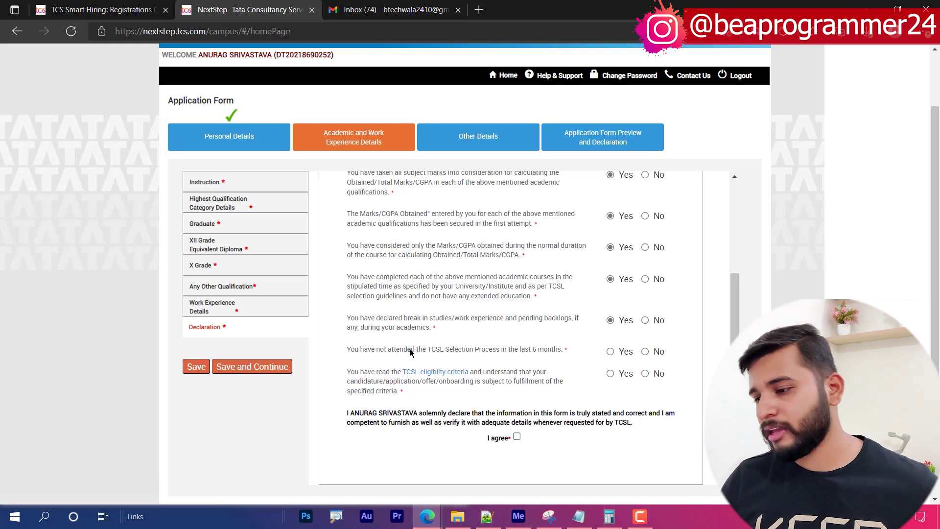
# - Answer No to the sixth statement, Yes to eligibility, accept the declaration and save
pyautogui.moveTo(375, 357); pyautogui.dragTo(417, 351)
pyautogui.click(432, 351)
pyautogui.moveTo(346, 354); pyautogui.dragTo(504, 355)
pyautogui.click(494, 356)
pyautogui.doubleClick(492, 349)
pyautogui.click(494, 356)
pyautogui.click(644, 351)
pyautogui.moveTo(351, 381); pyautogui.dragTo(489, 372)
pyautogui.click(489, 373)
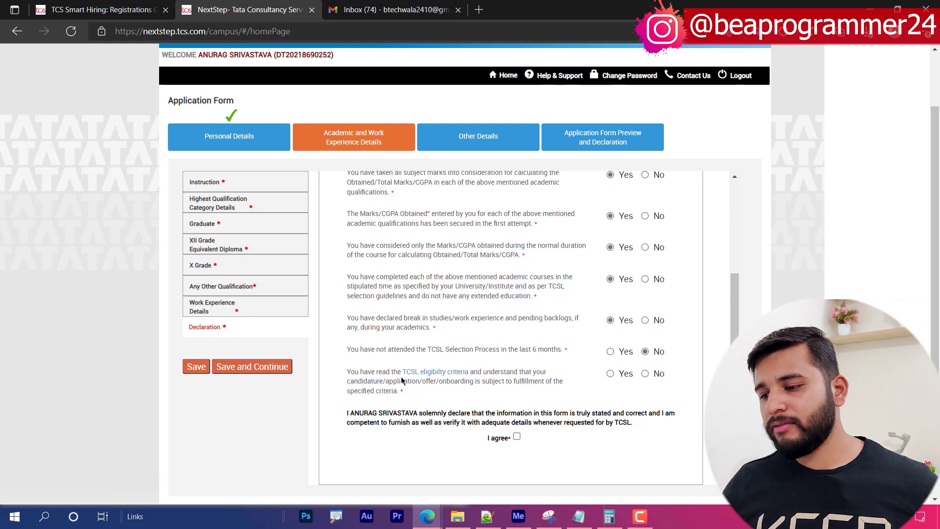
pyautogui.click(626, 374)
pyautogui.click(516, 436)
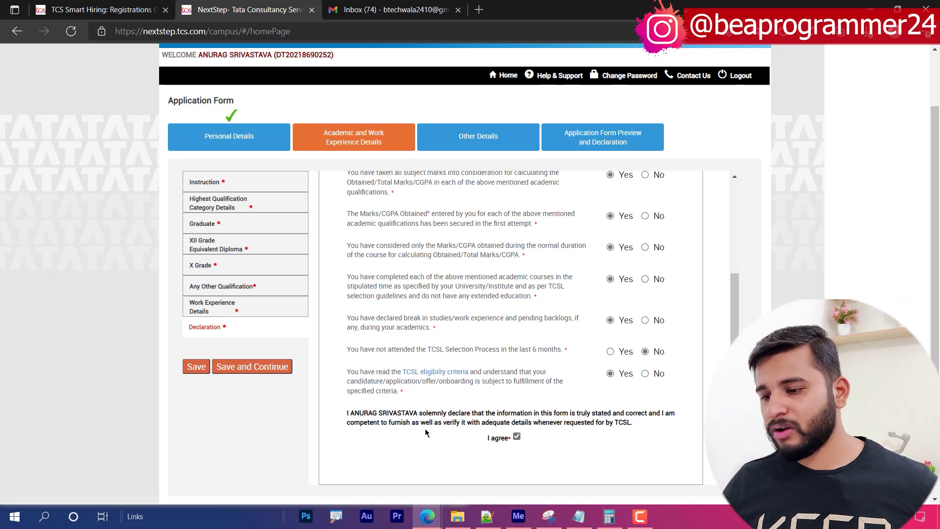
pyautogui.click(283, 366)
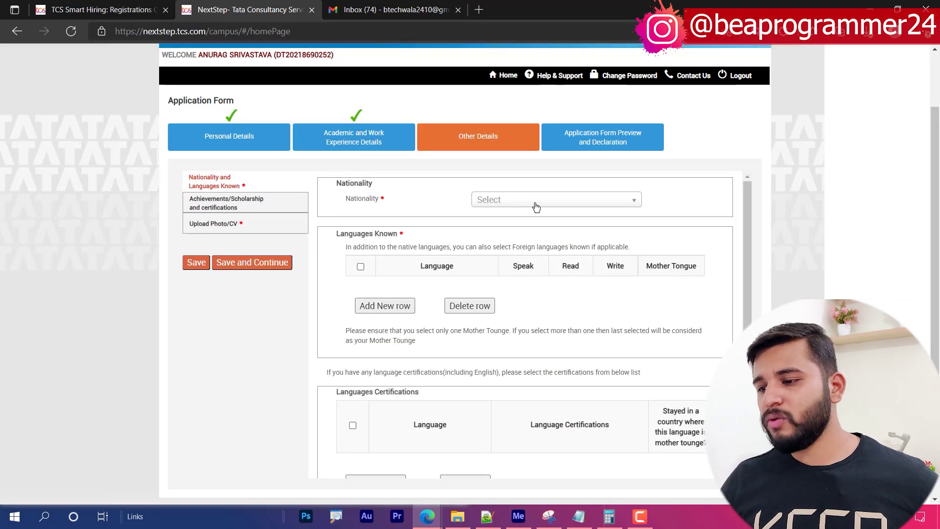
# - Set nationality to India and add English as spoken, read and written
pyautogui.click(536, 209)
pyautogui.click(512, 233)
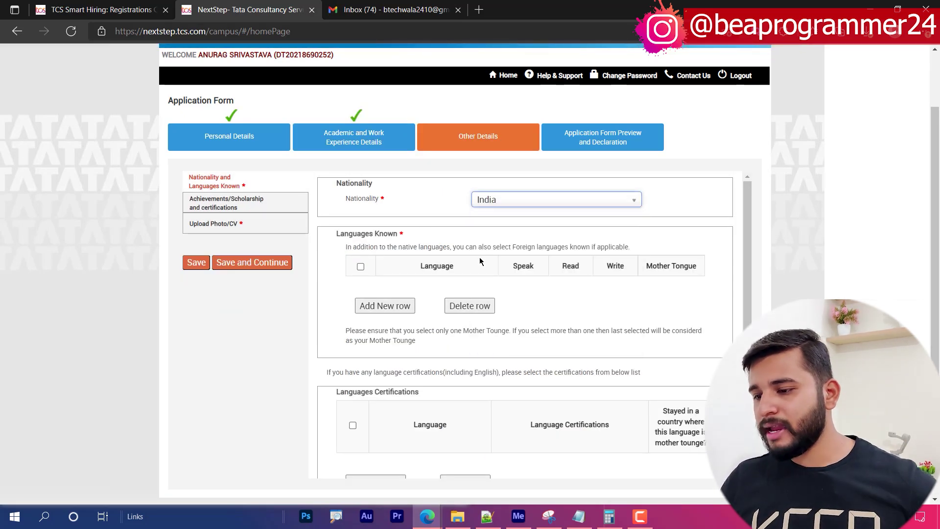
pyautogui.click(360, 267)
pyautogui.click(376, 304)
pyautogui.click(425, 291)
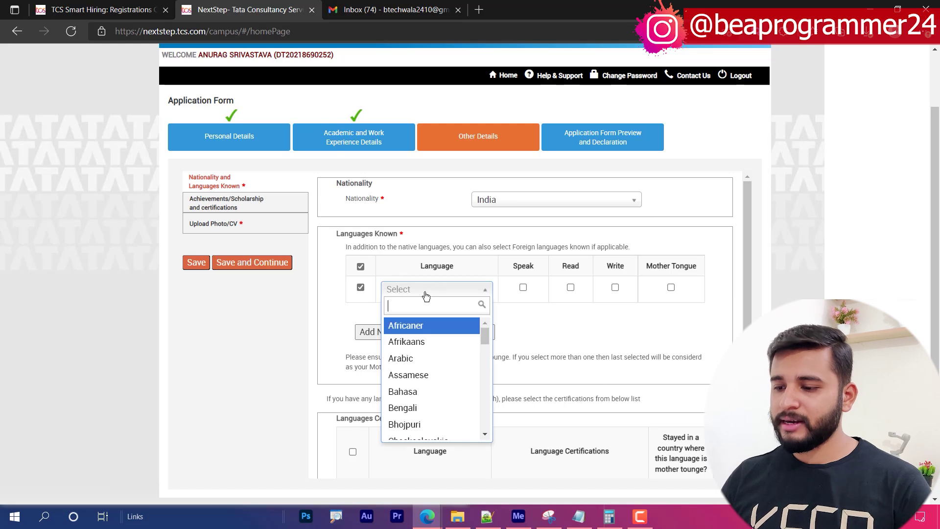
pyautogui.write('eng')
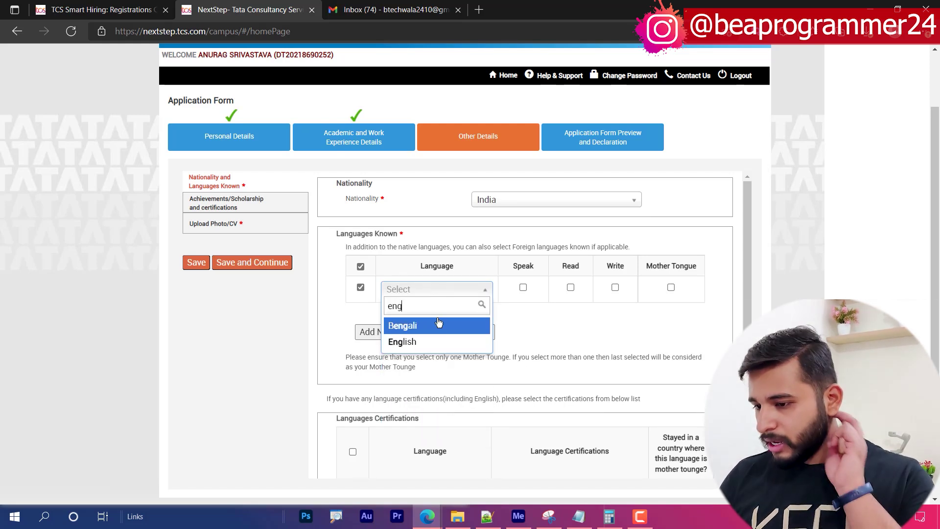
pyautogui.click(416, 341)
pyautogui.click(522, 288)
pyautogui.click(570, 287)
pyautogui.click(615, 287)
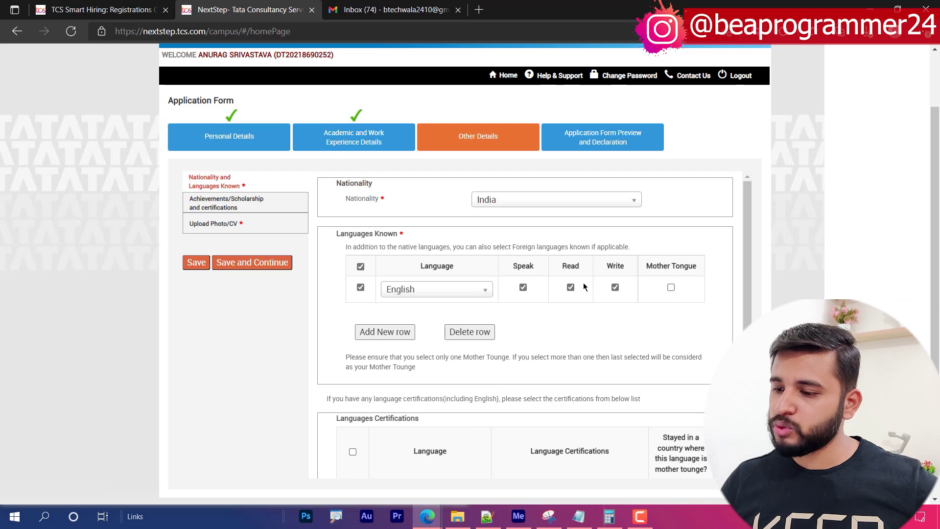
# - Add Hindi as spoken, read, written and mother tongue
pyautogui.click(384, 331)
pyautogui.click(426, 317)
pyautogui.write('hind')
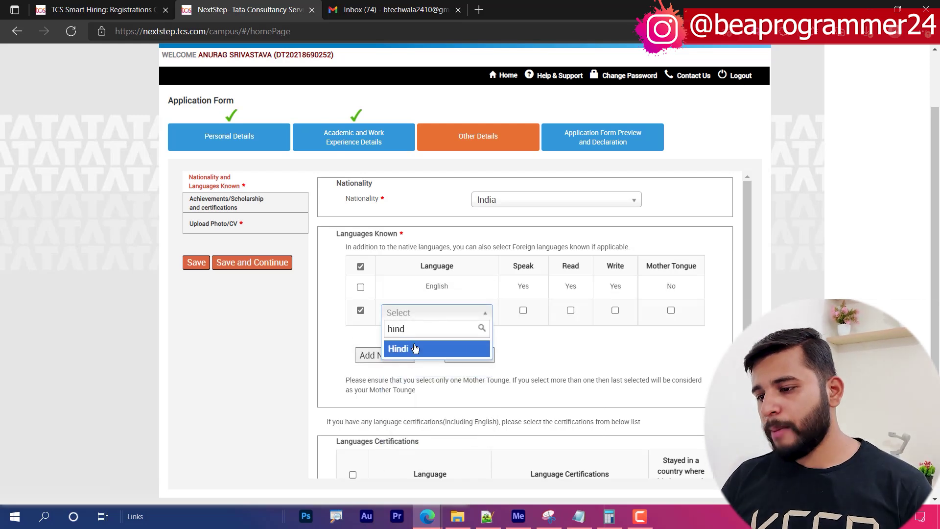
pyautogui.click(414, 348)
pyautogui.click(522, 310)
pyautogui.click(570, 311)
pyautogui.click(615, 310)
pyautogui.click(670, 310)
# - Open the Achievements and Certifications section and focus its text box
pyautogui.scroll(-2, 433, 288)
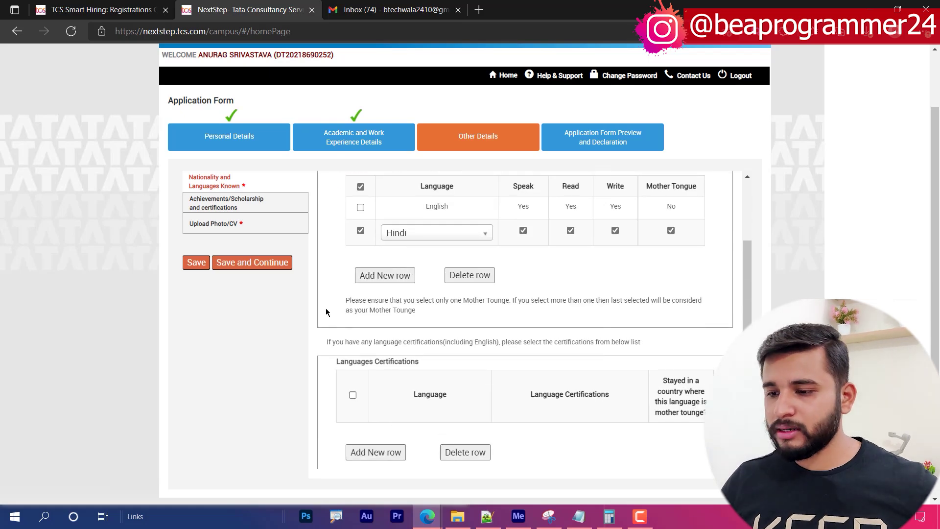
pyautogui.click(260, 263)
pyautogui.click(499, 201)
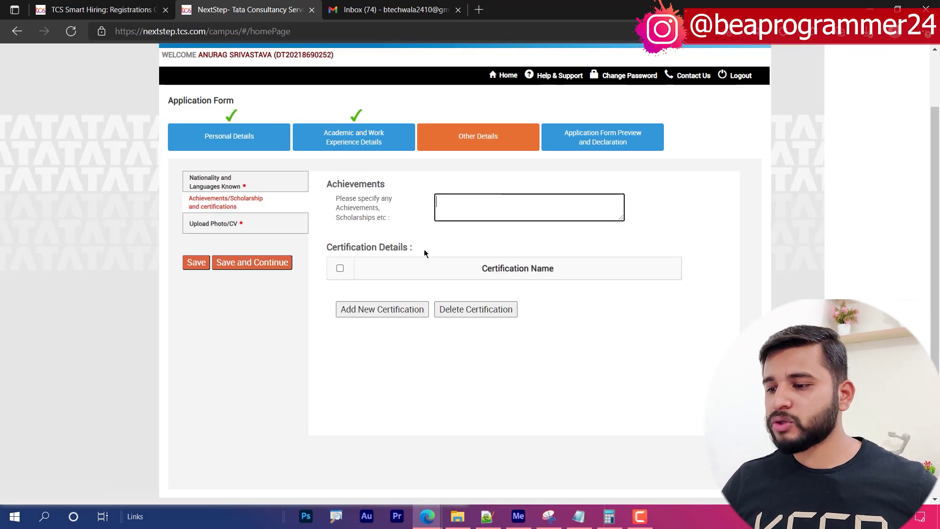
# - Enter the smart-card first and last name and set blood group to O+
pyautogui.click(253, 263)
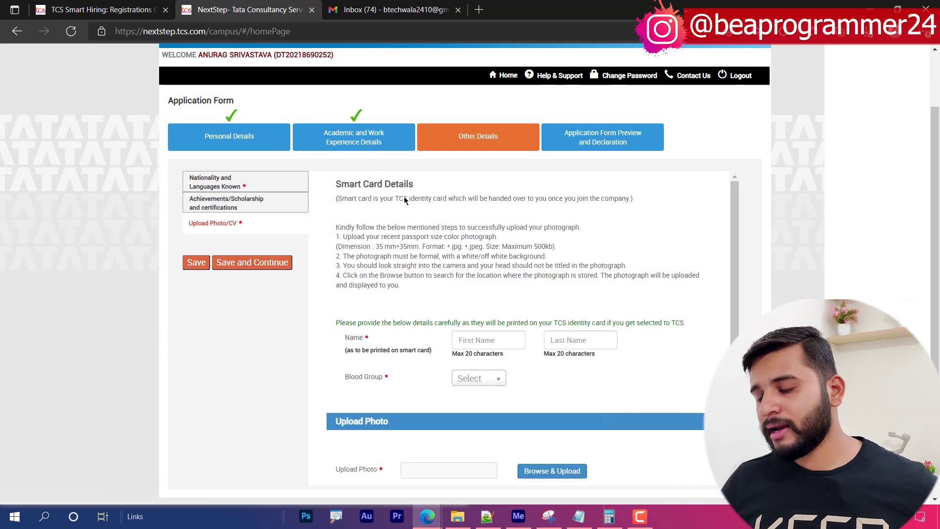
pyautogui.click(480, 341)
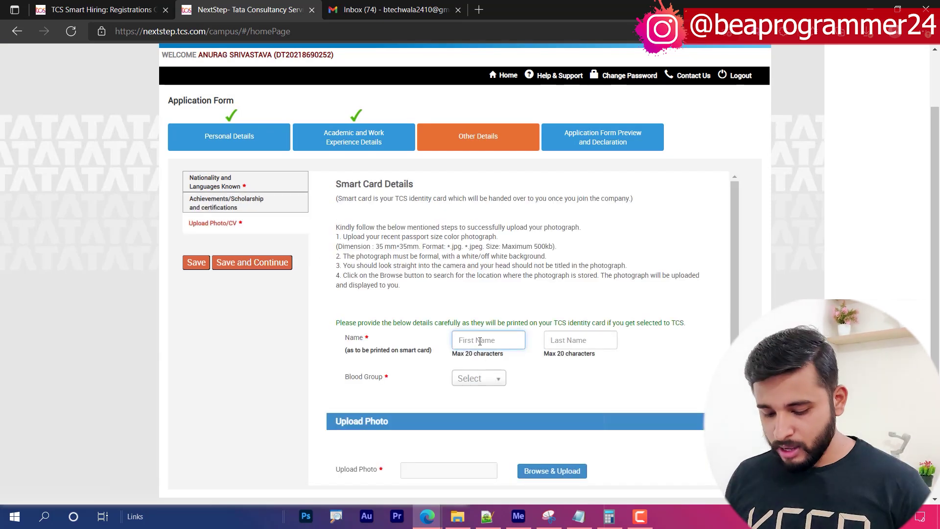
pyautogui.press('Tab')
pyautogui.click(472, 379)
pyautogui.click(466, 443)
pyautogui.scroll(-2, 370, 332)
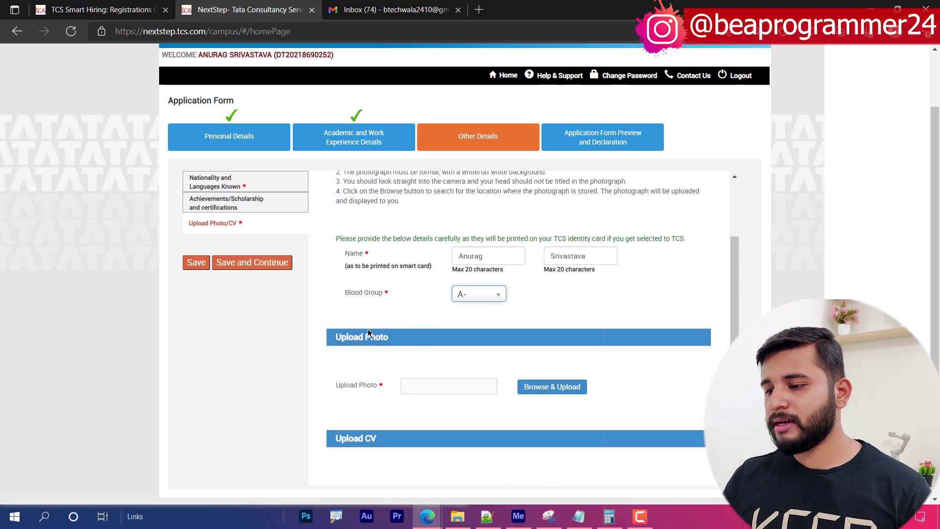
pyautogui.click(471, 284)
pyautogui.click(466, 419)
# - Upload White Background.png as photo and Resume.pdf as CV, then save
pyautogui.click(548, 378)
pyautogui.click(143, 30)
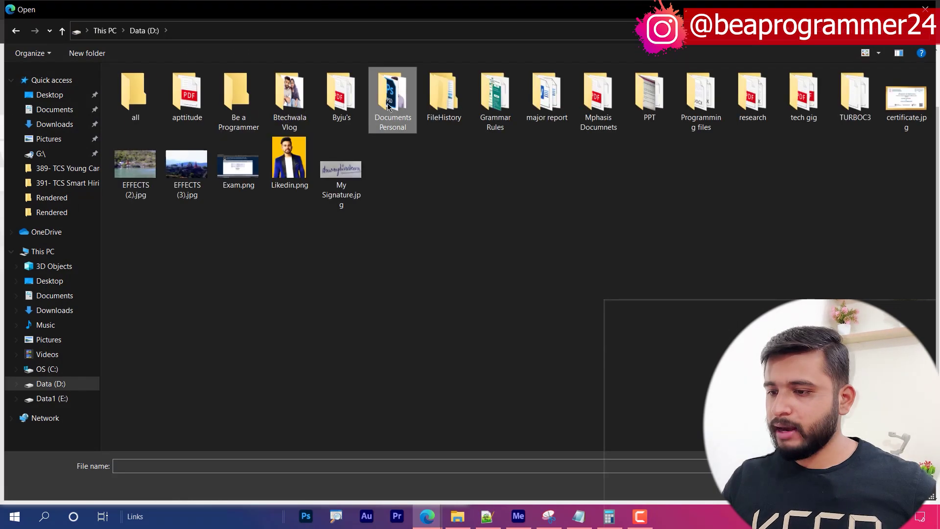
pyautogui.doubleClick(392, 98)
pyautogui.click(446, 130)
pyautogui.doubleClick(446, 130)
pyautogui.scroll(-1, 433, 326)
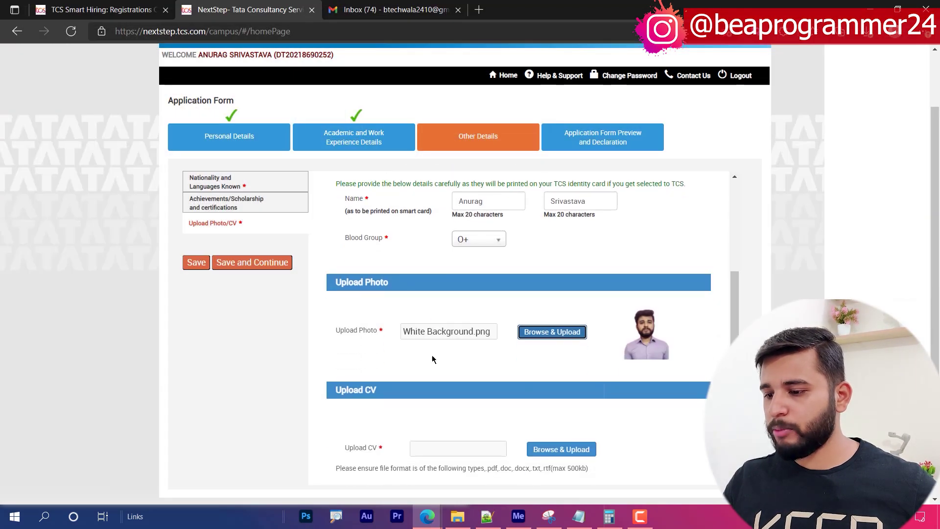
pyautogui.click(553, 450)
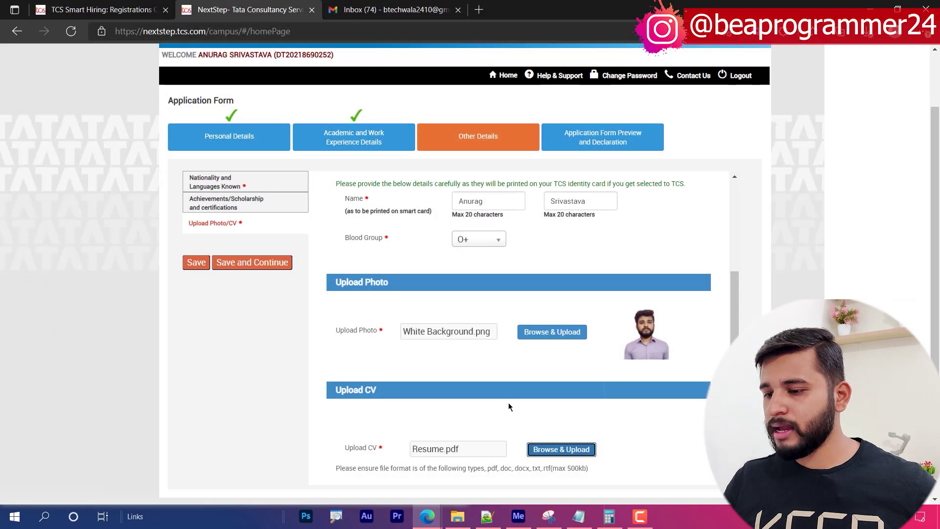
pyautogui.scroll(-1, 242, 287)
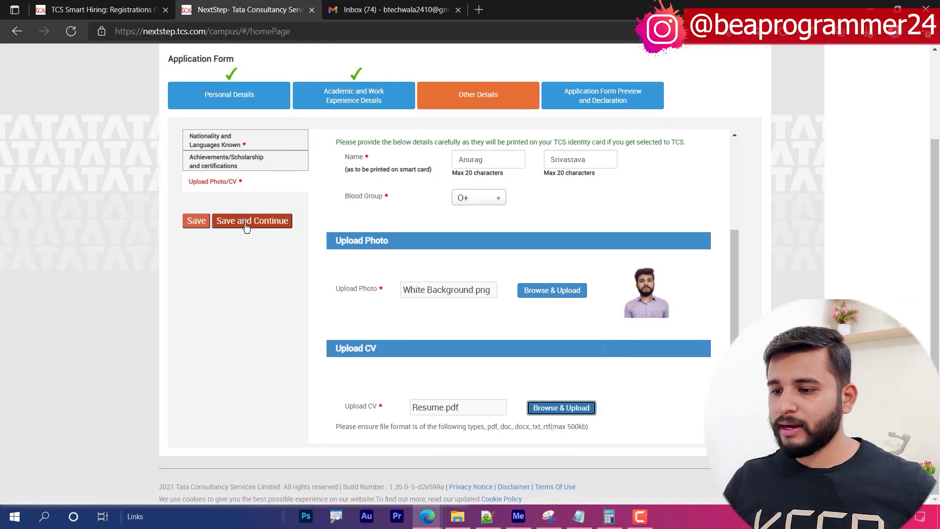
pyautogui.click(247, 221)
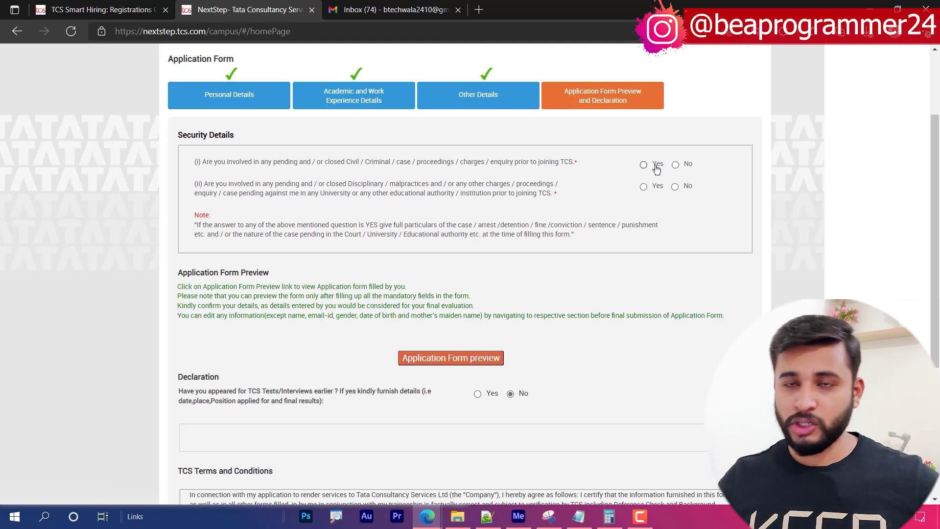
# - Answer No to both security questions on the application form
pyautogui.moveTo(225, 163); pyautogui.dragTo(588, 164)
pyautogui.click(405, 175)
pyautogui.click(678, 165)
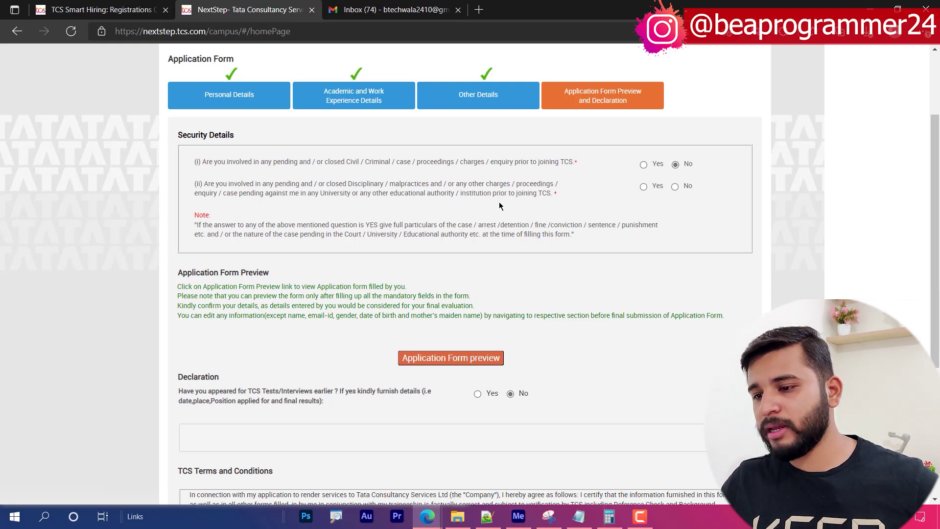
pyautogui.moveTo(235, 184); pyautogui.dragTo(353, 192)
pyautogui.click(381, 192)
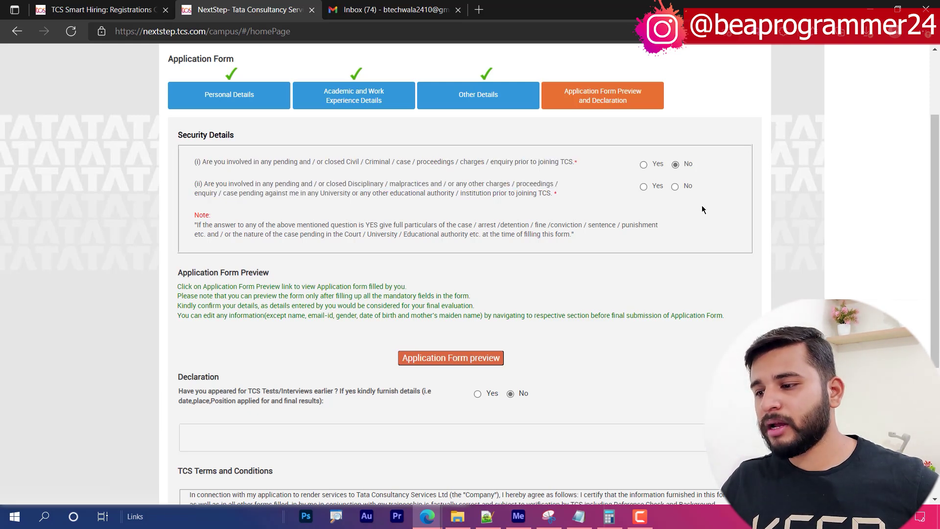
pyautogui.click(675, 186)
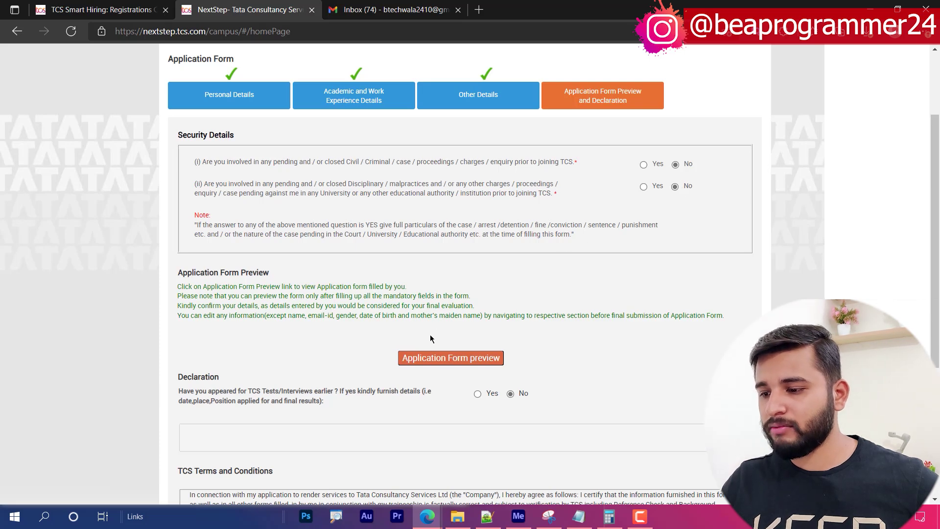
# - Agree to the TCS terms with place Bangalore and submit the application form
pyautogui.scroll(-3, 412, 409)
pyautogui.moveTo(239, 253); pyautogui.dragTo(436, 255)
pyautogui.click(367, 256)
pyautogui.click(331, 253)
pyautogui.moveTo(263, 253); pyautogui.dragTo(308, 255)
pyautogui.click(308, 259)
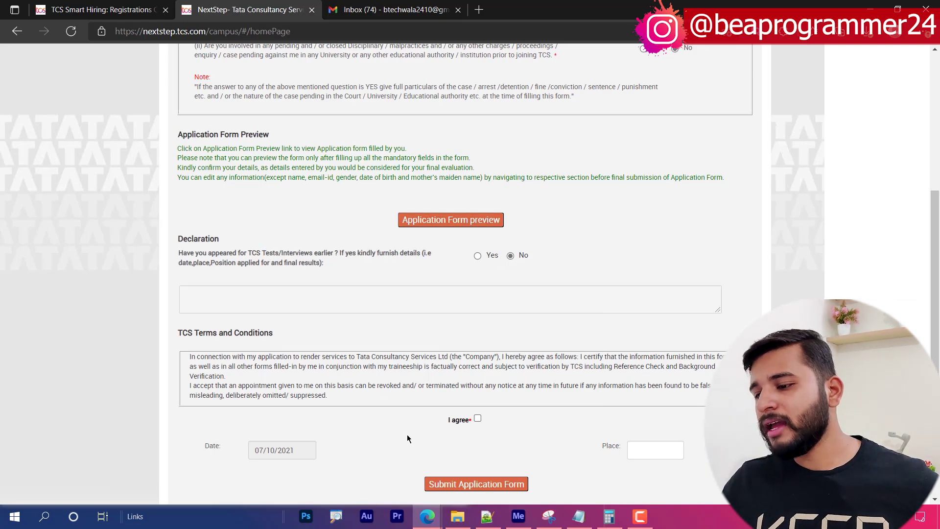
pyautogui.scroll(-2, 405, 424)
pyautogui.click(477, 326)
pyautogui.click(656, 359)
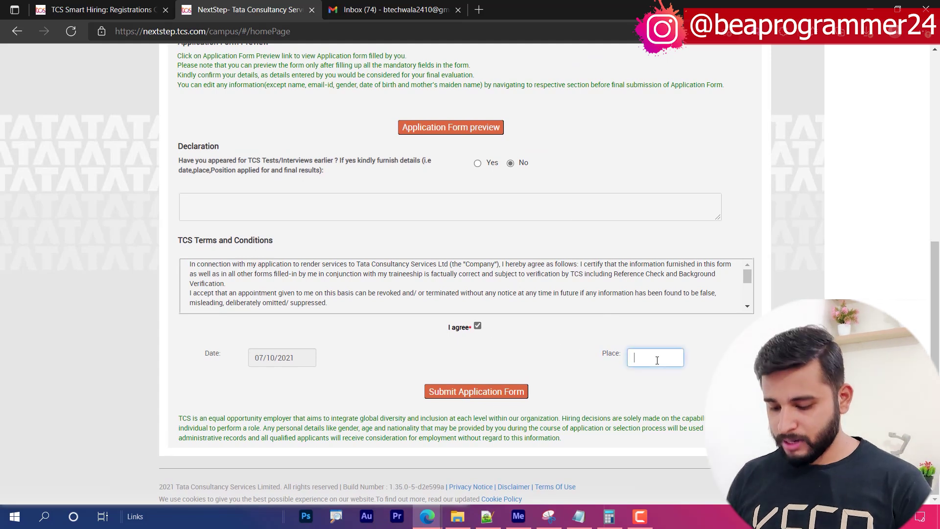
pyautogui.write('Bangalore')
pyautogui.click(489, 392)
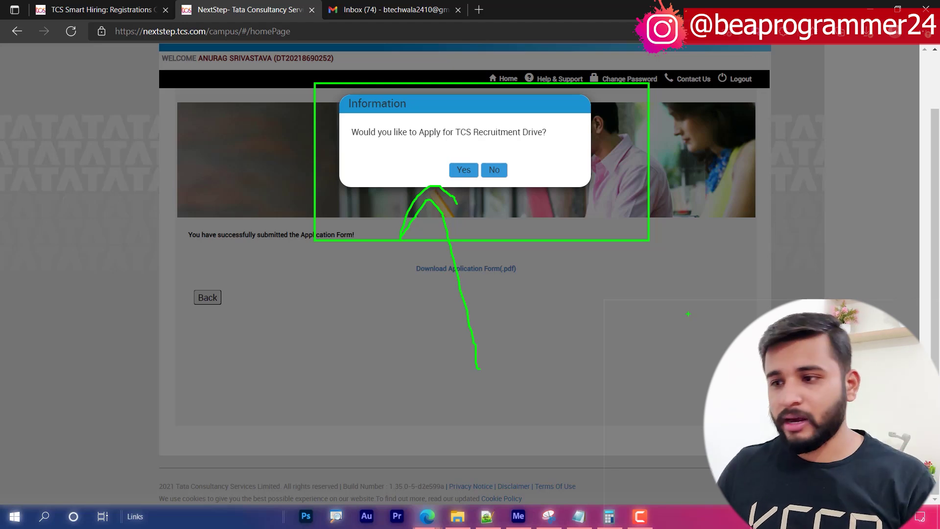
# - Dismiss the recruitment drive prompt and go from Home to the Apply For Drive page
pyautogui.press('Escape')
pyautogui.press('Escape')
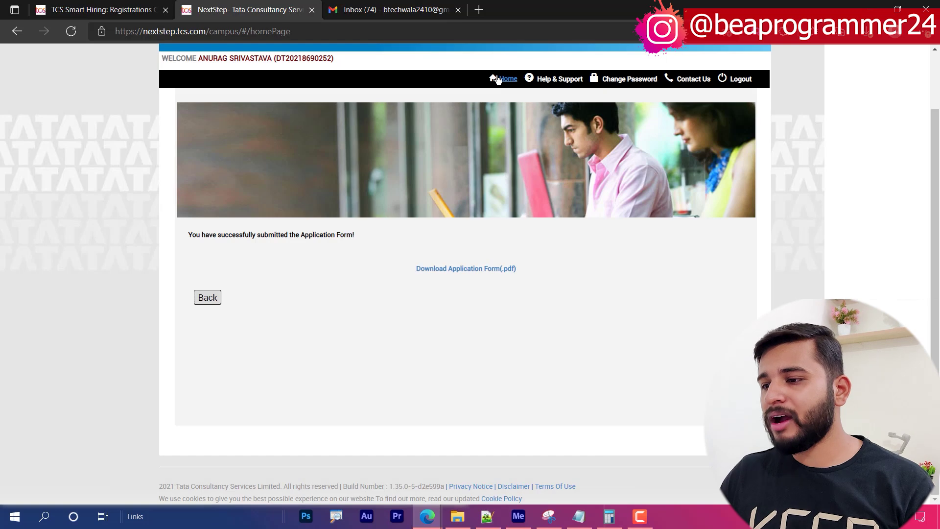
pyautogui.click(511, 80)
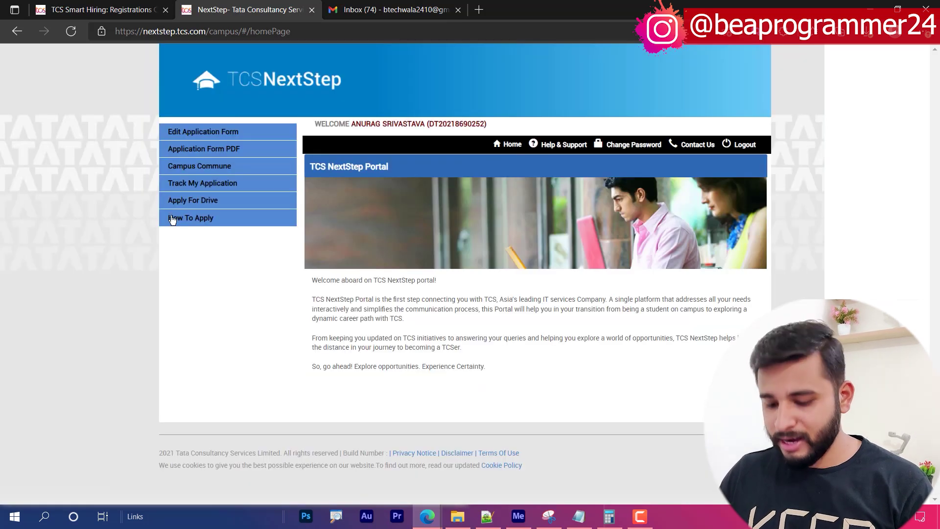
pyautogui.moveTo(126, 110); pyautogui.dragTo(353, 267)
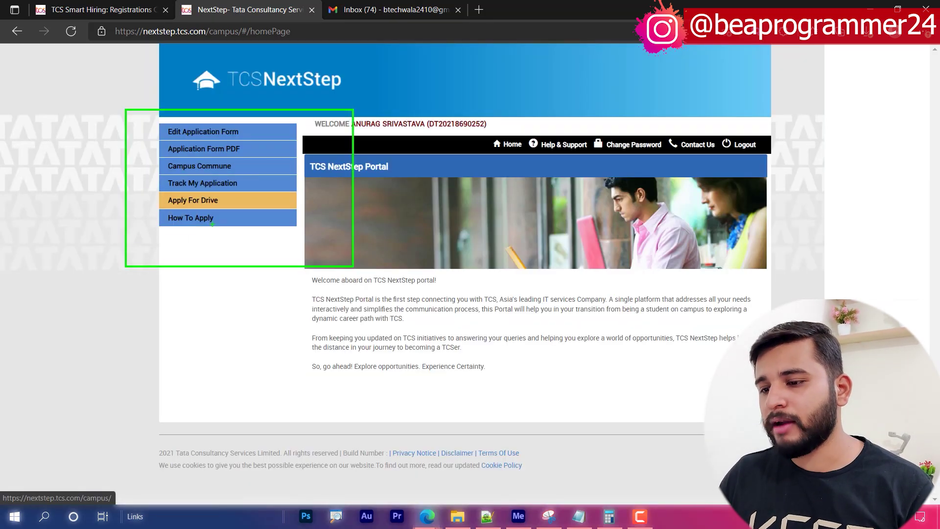
pyautogui.moveTo(74, 261)
pyautogui.mouseDown()
pyautogui.moveTo(135, 211)
pyautogui.moveTo(126, 247)
pyautogui.mouseUp()
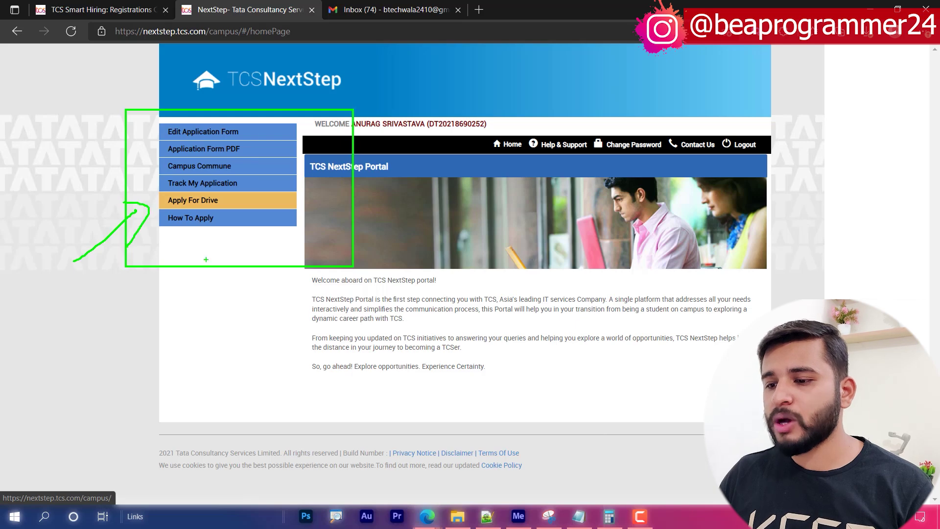
pyautogui.click(209, 201)
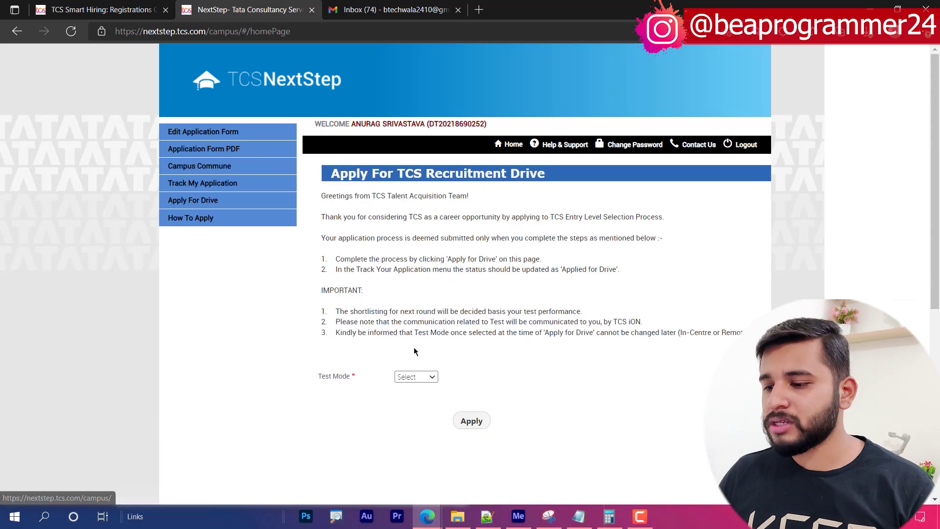
# - Apply for the drive with In-Centre test mode and GORAKHPUR UP as nearest test centre
pyautogui.click(412, 377)
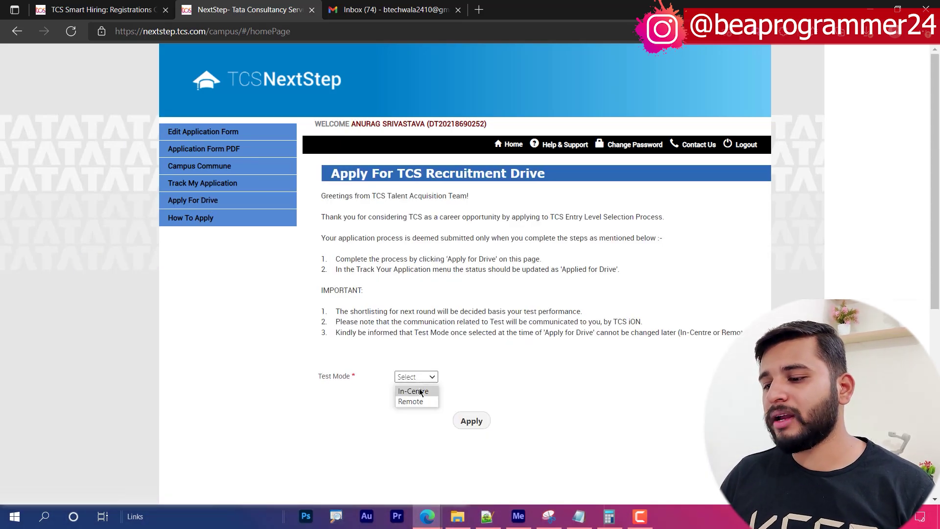
pyautogui.click(419, 392)
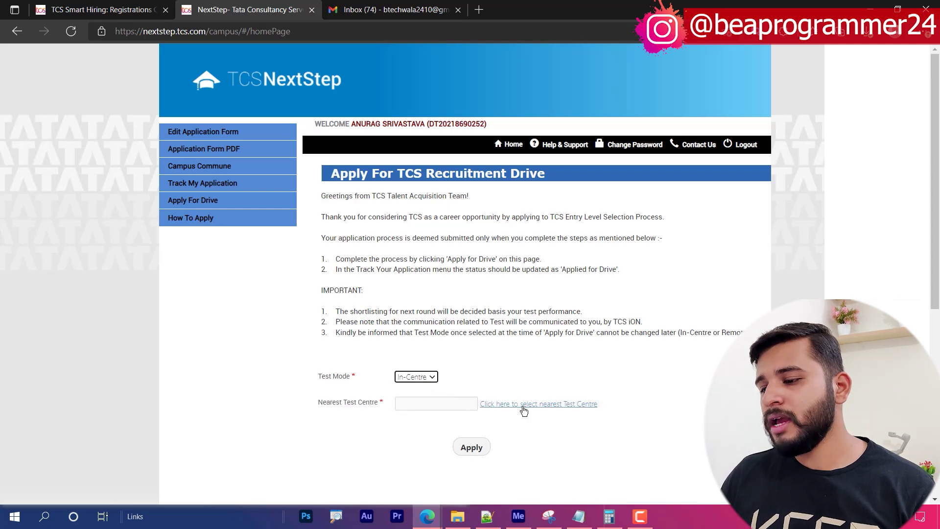
pyautogui.click(514, 404)
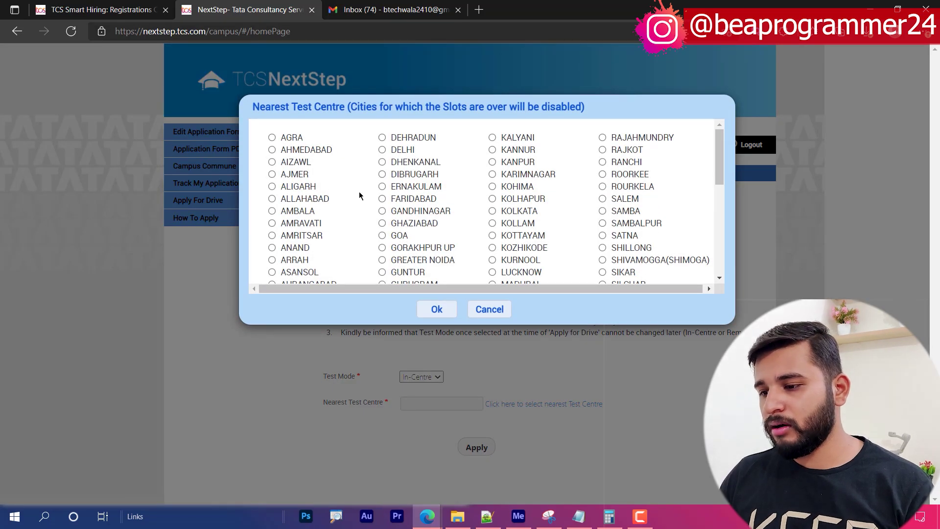
pyautogui.click(382, 248)
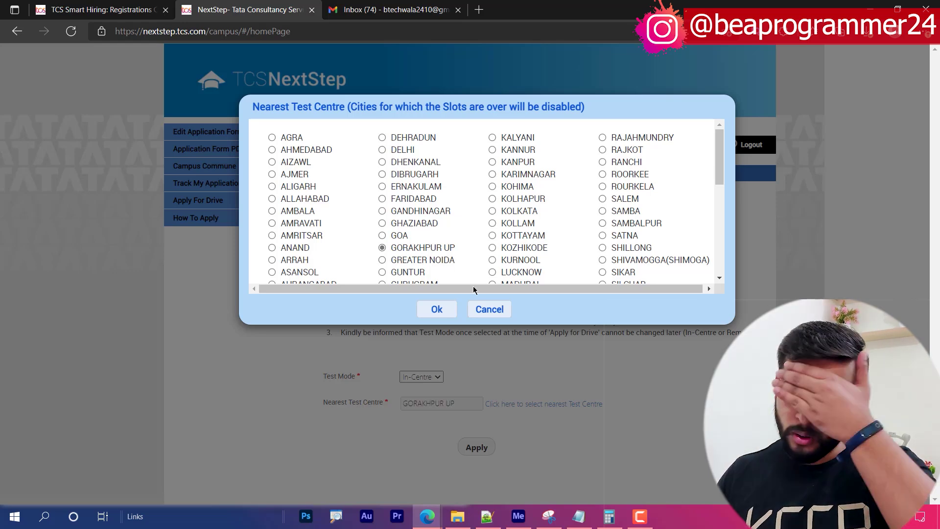
pyautogui.click(424, 308)
pyautogui.click(463, 447)
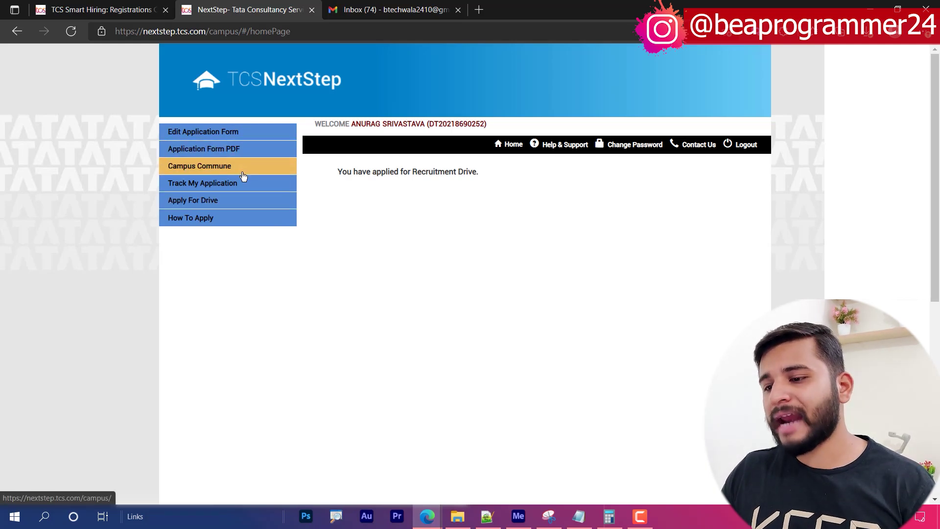
# - Open Track My Application to review the Applied for Drive and Application Received entries
pyautogui.click(235, 185)
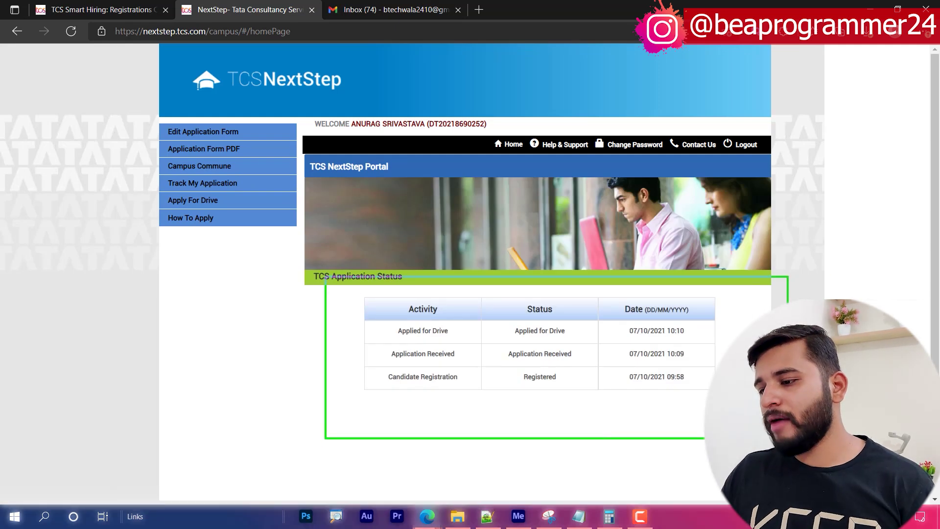
pyautogui.moveTo(313, 337)
pyautogui.mouseDown()
pyautogui.moveTo(478, 348)
pyautogui.moveTo(730, 336)
pyautogui.moveTo(361, 302)
pyautogui.moveTo(419, 349)
pyautogui.mouseUp()
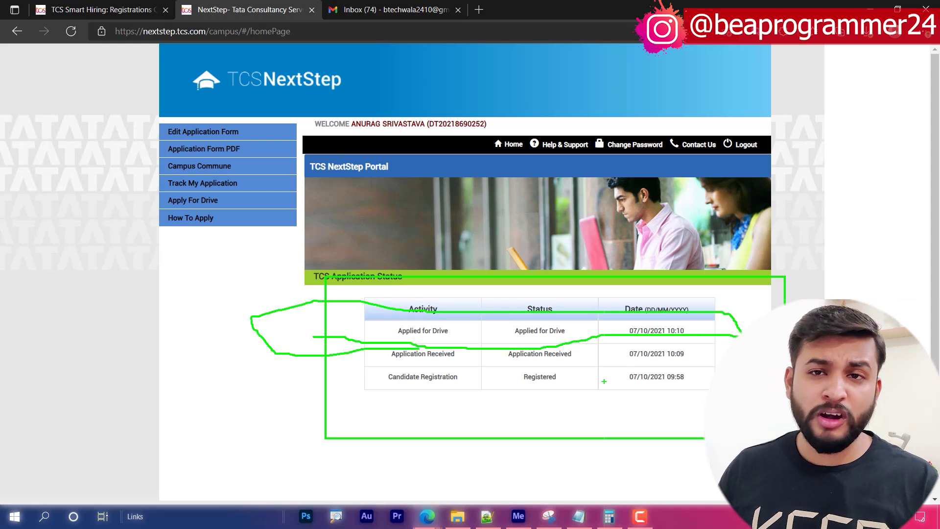
pyautogui.press('Escape')
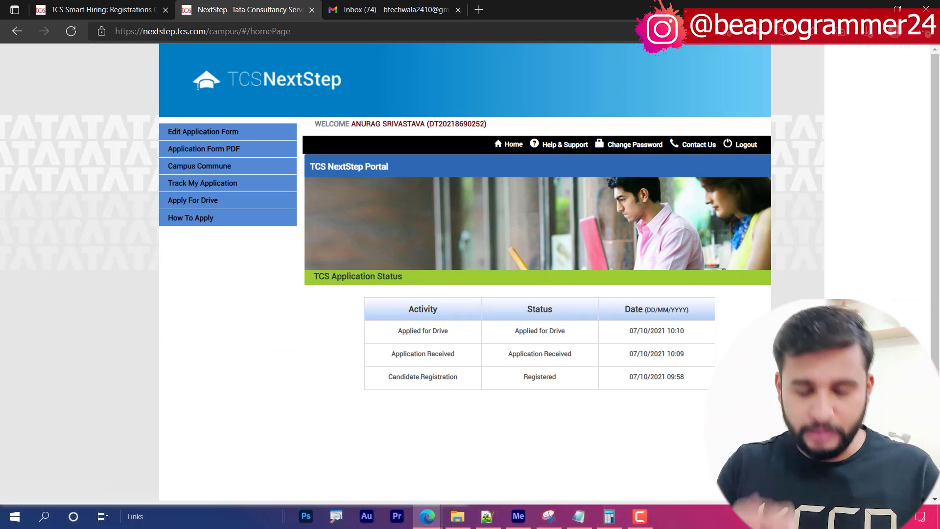